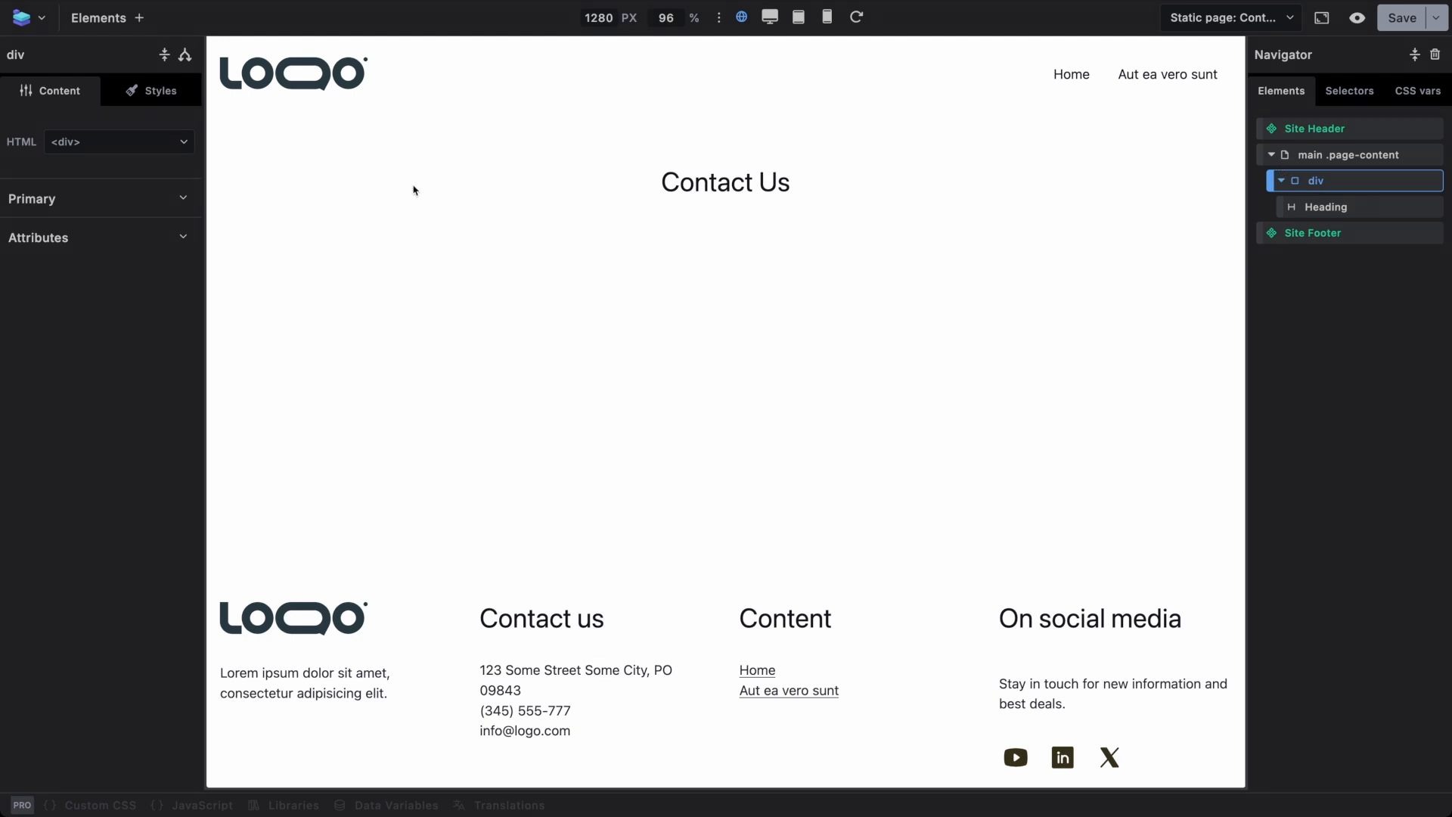
Step: Insert a prebuilt Contact Form element into the div beneath the Contact Us heading
click(123, 21)
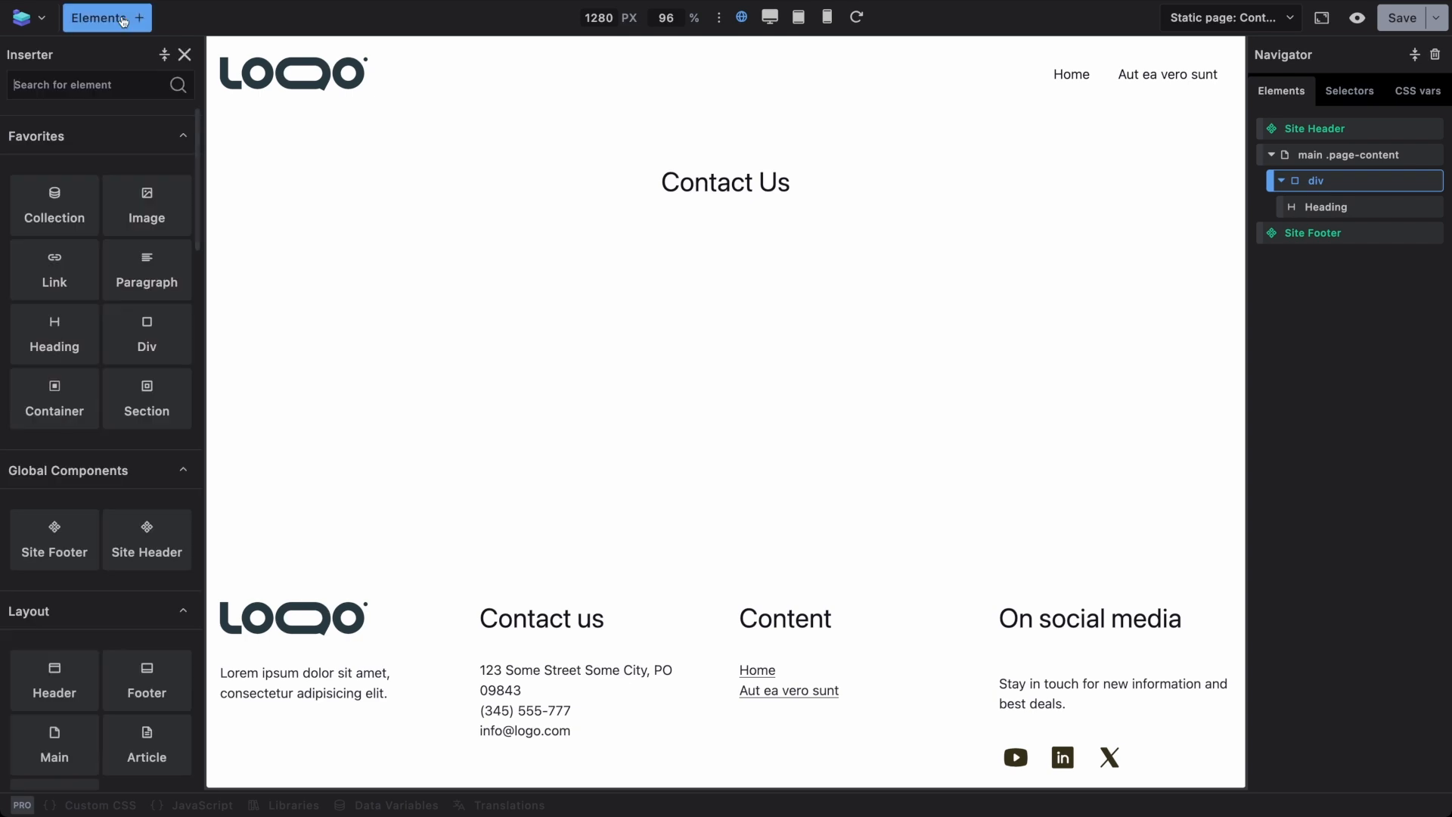
click(97, 86)
text(form)
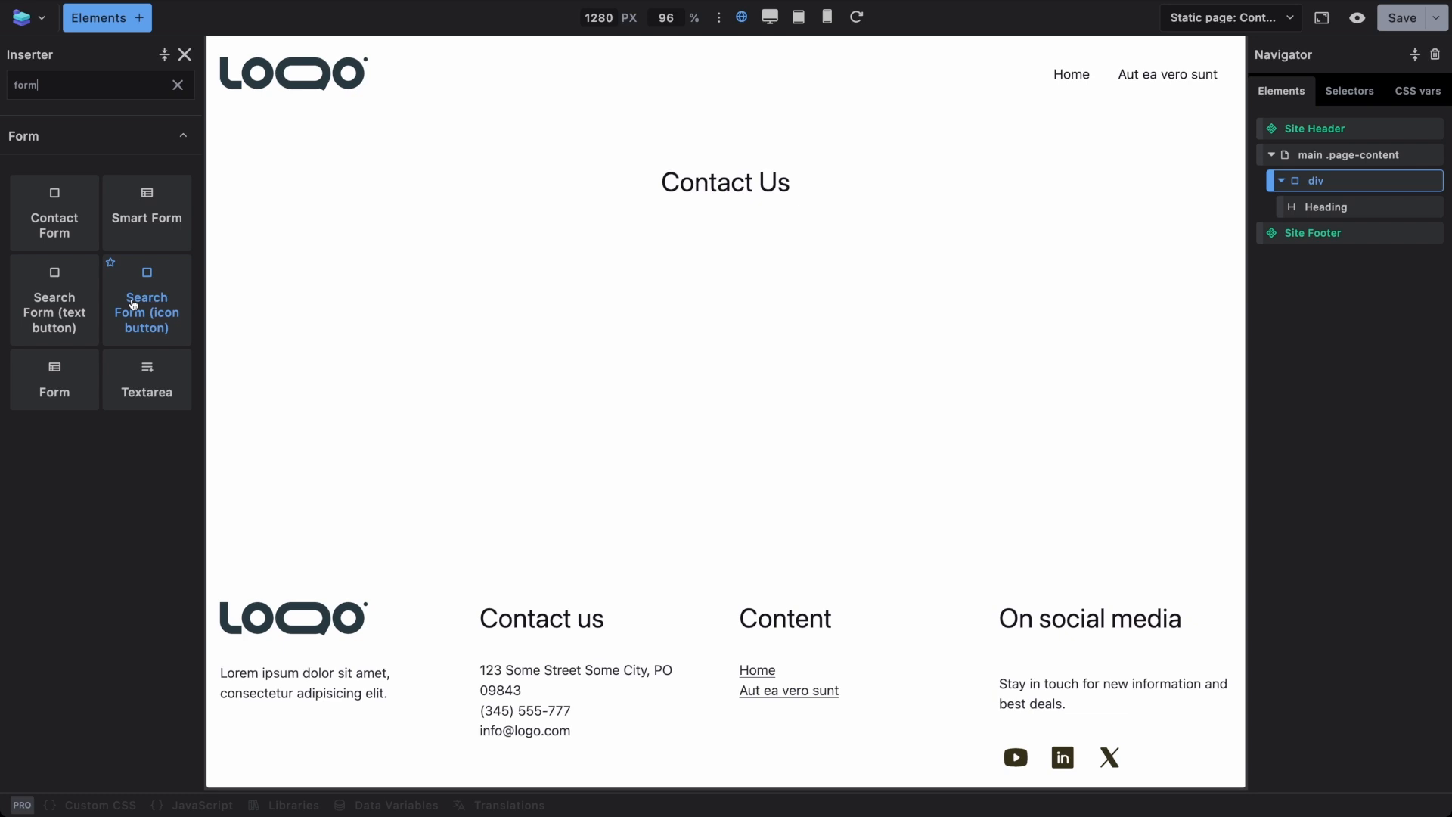
click(56, 214)
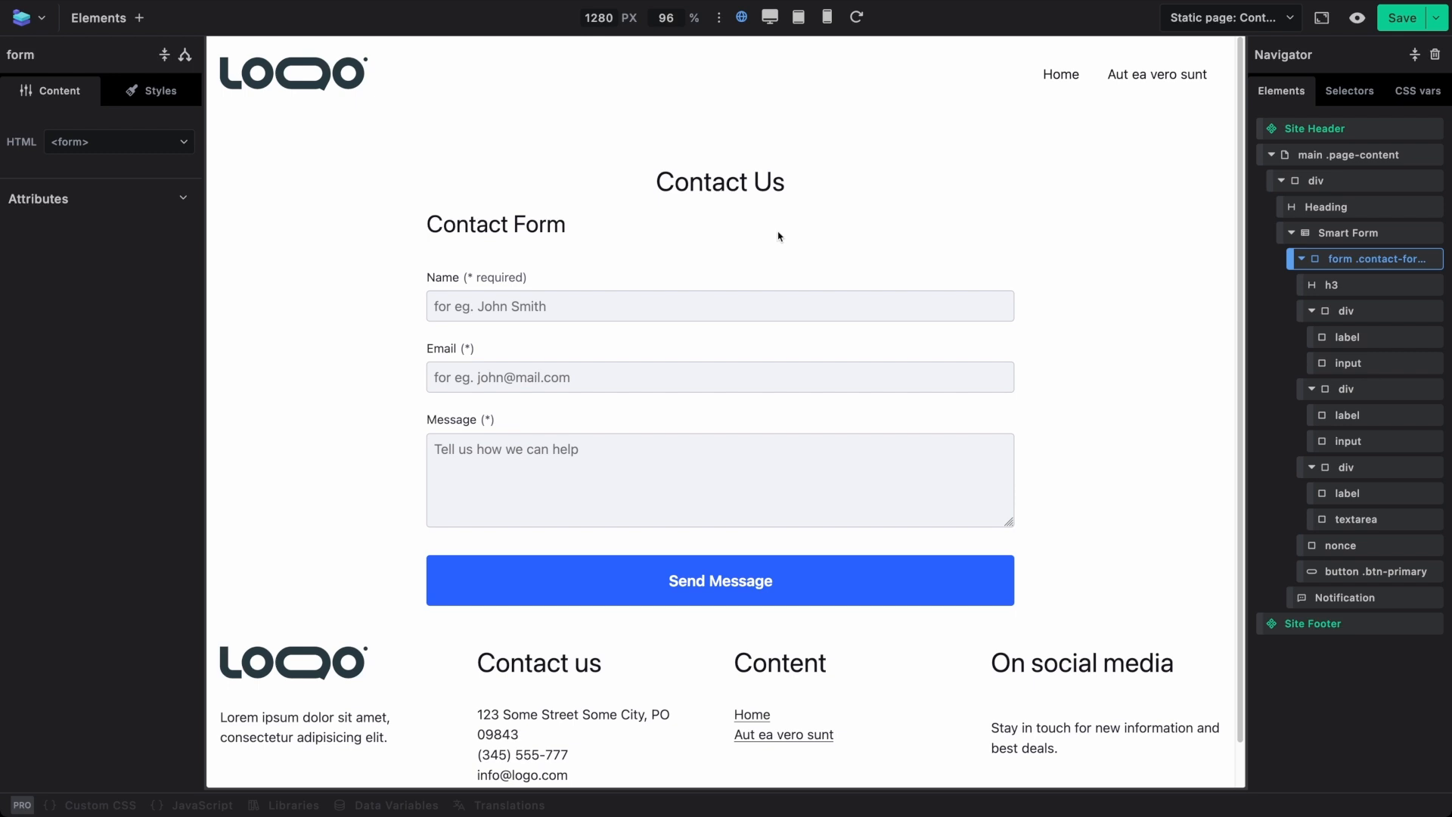
Step: Delete the h3 heading from inside the contact form
click(1338, 285)
right_click(1338, 285)
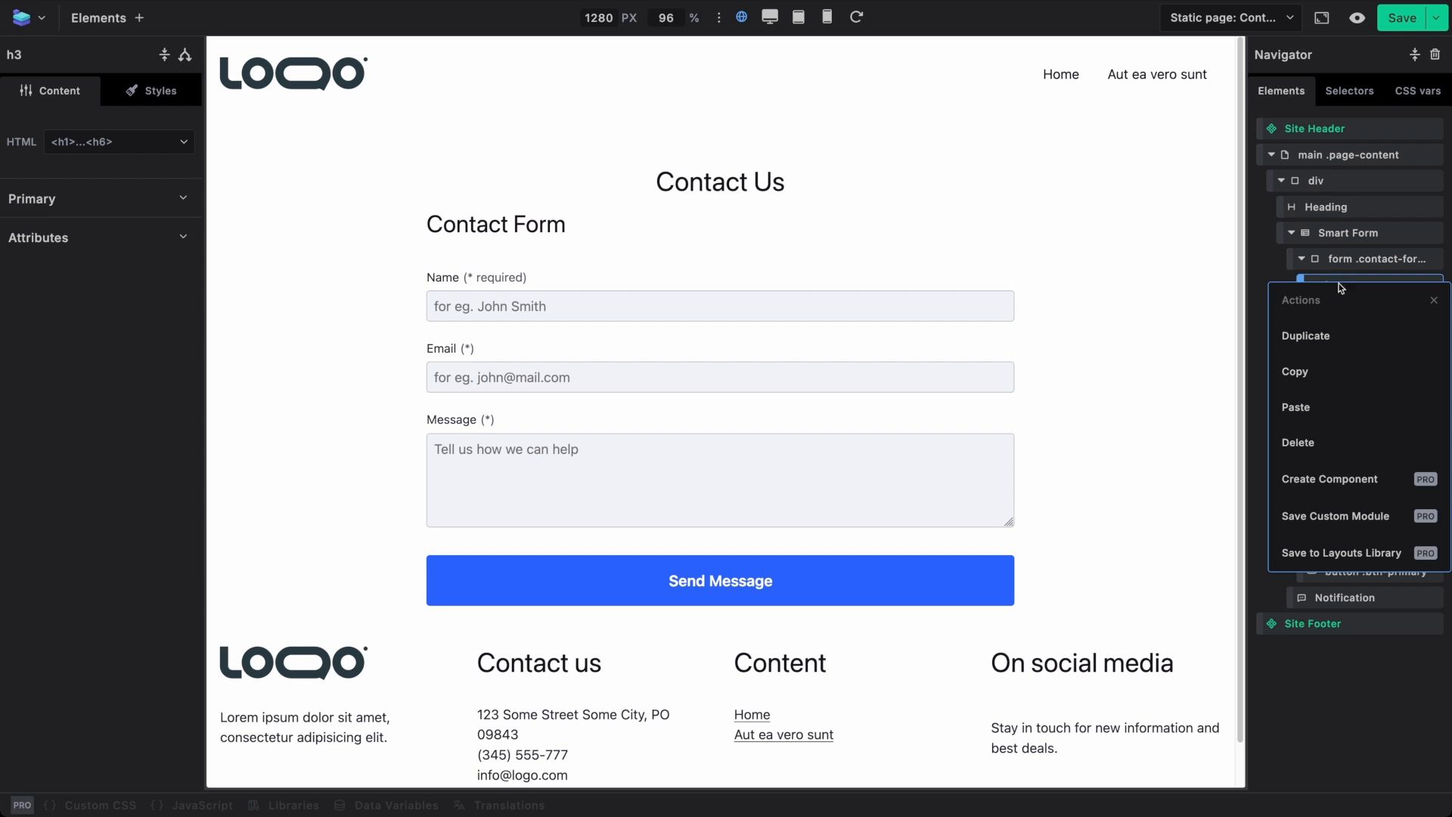
click(1329, 442)
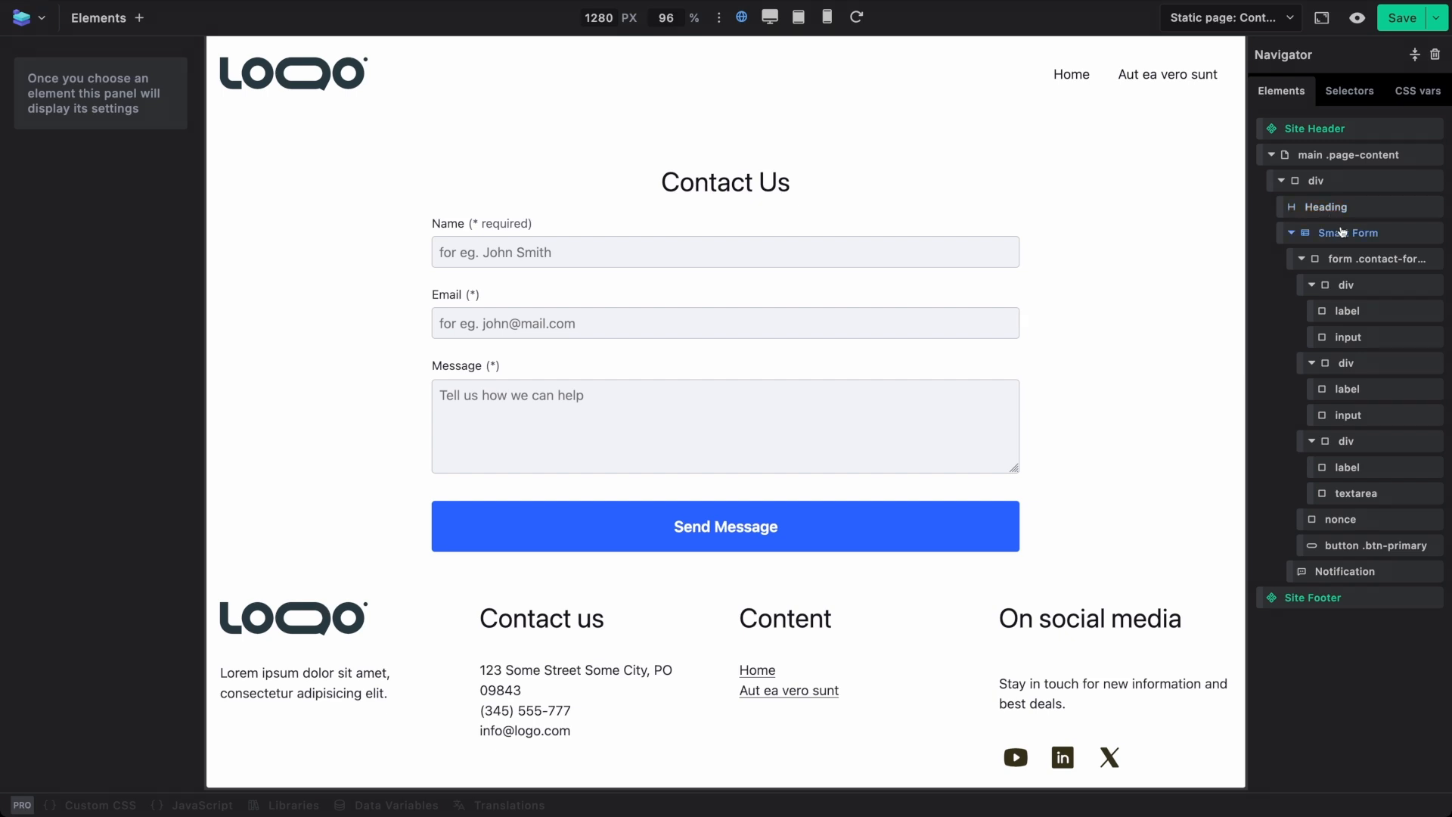
Step: Examine the Smart Form's structure, including its nested form, notification, Name label, Name input and submit button
click(1292, 233)
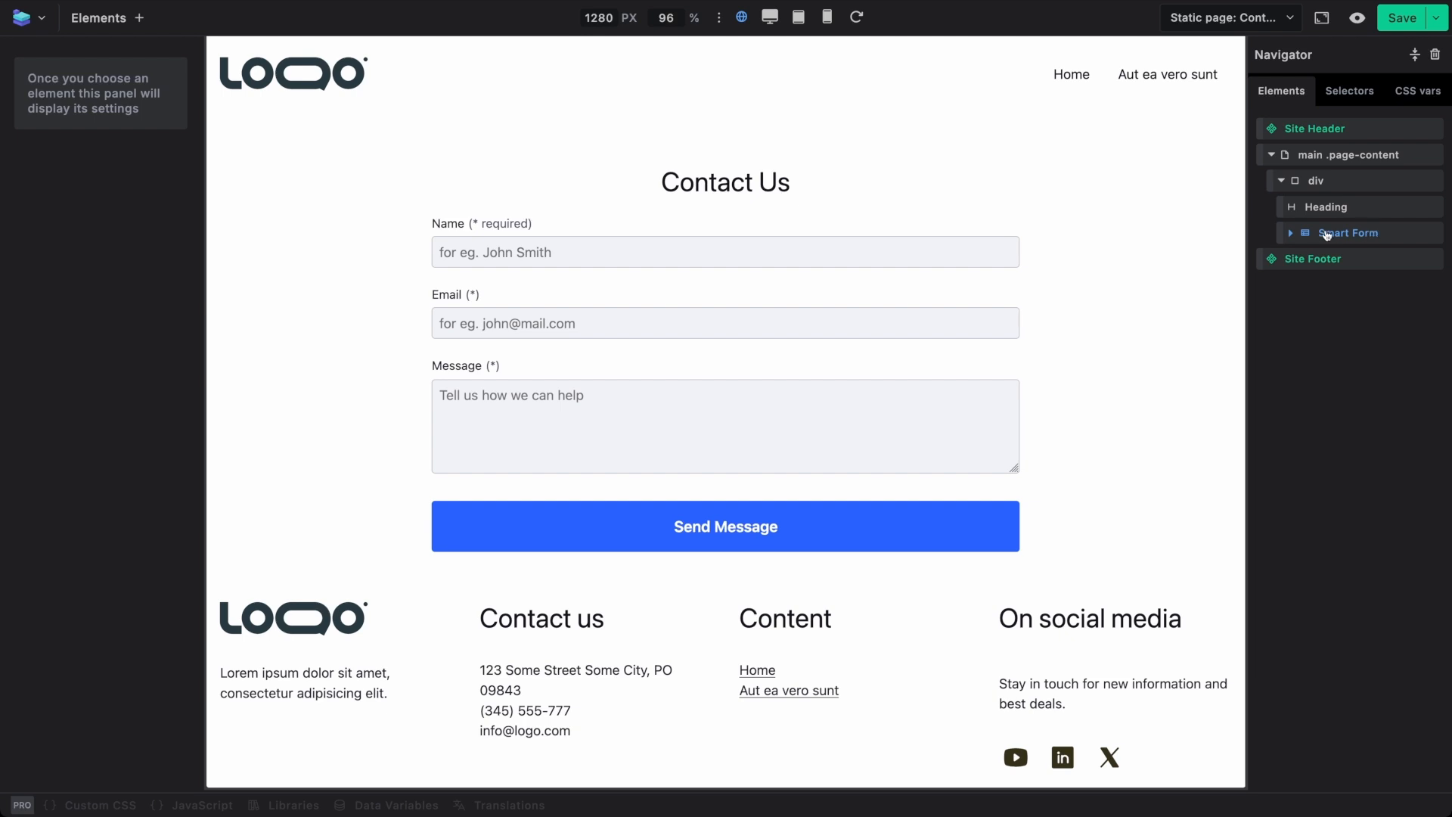
click(1292, 235)
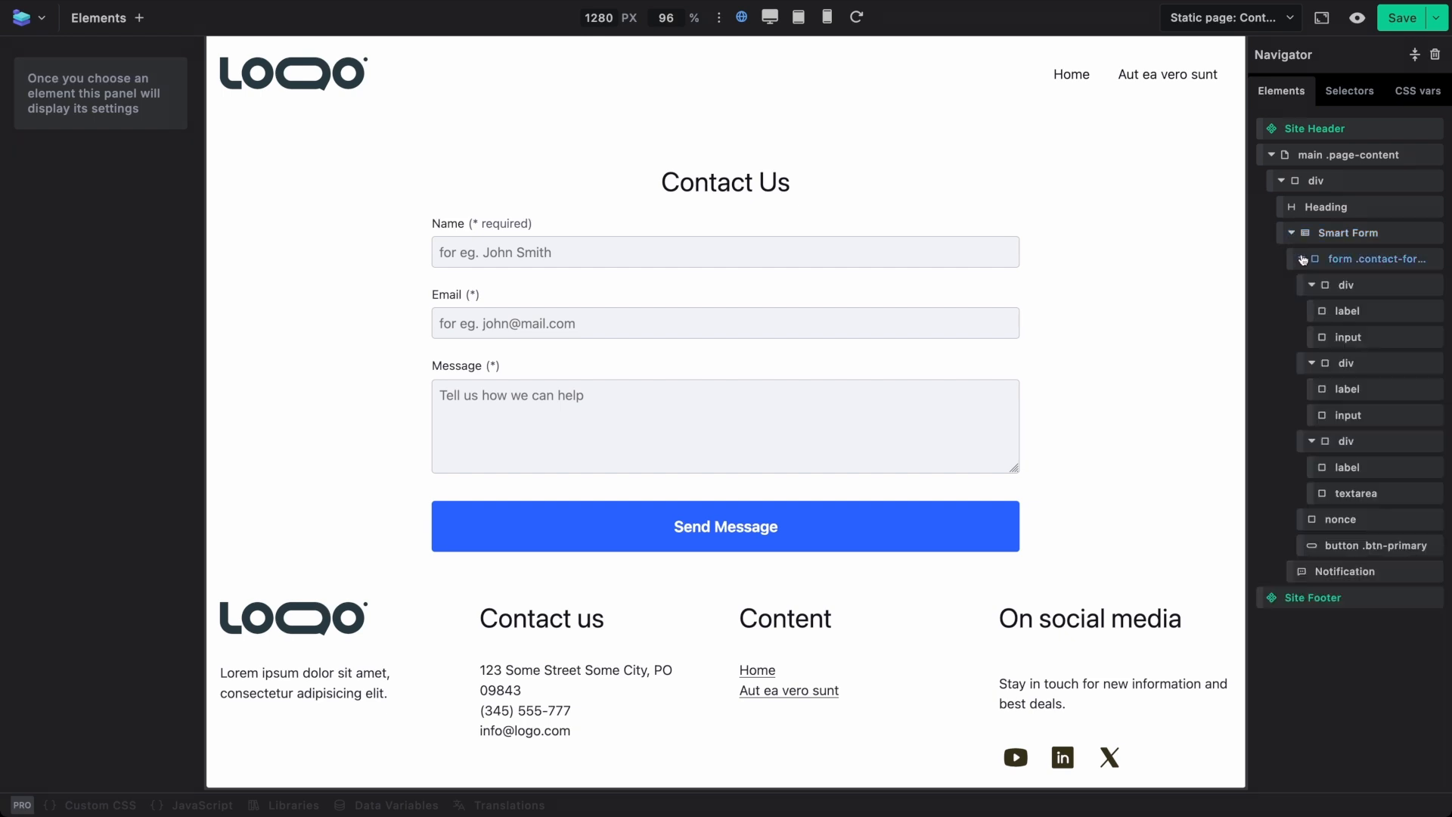
click(1301, 259)
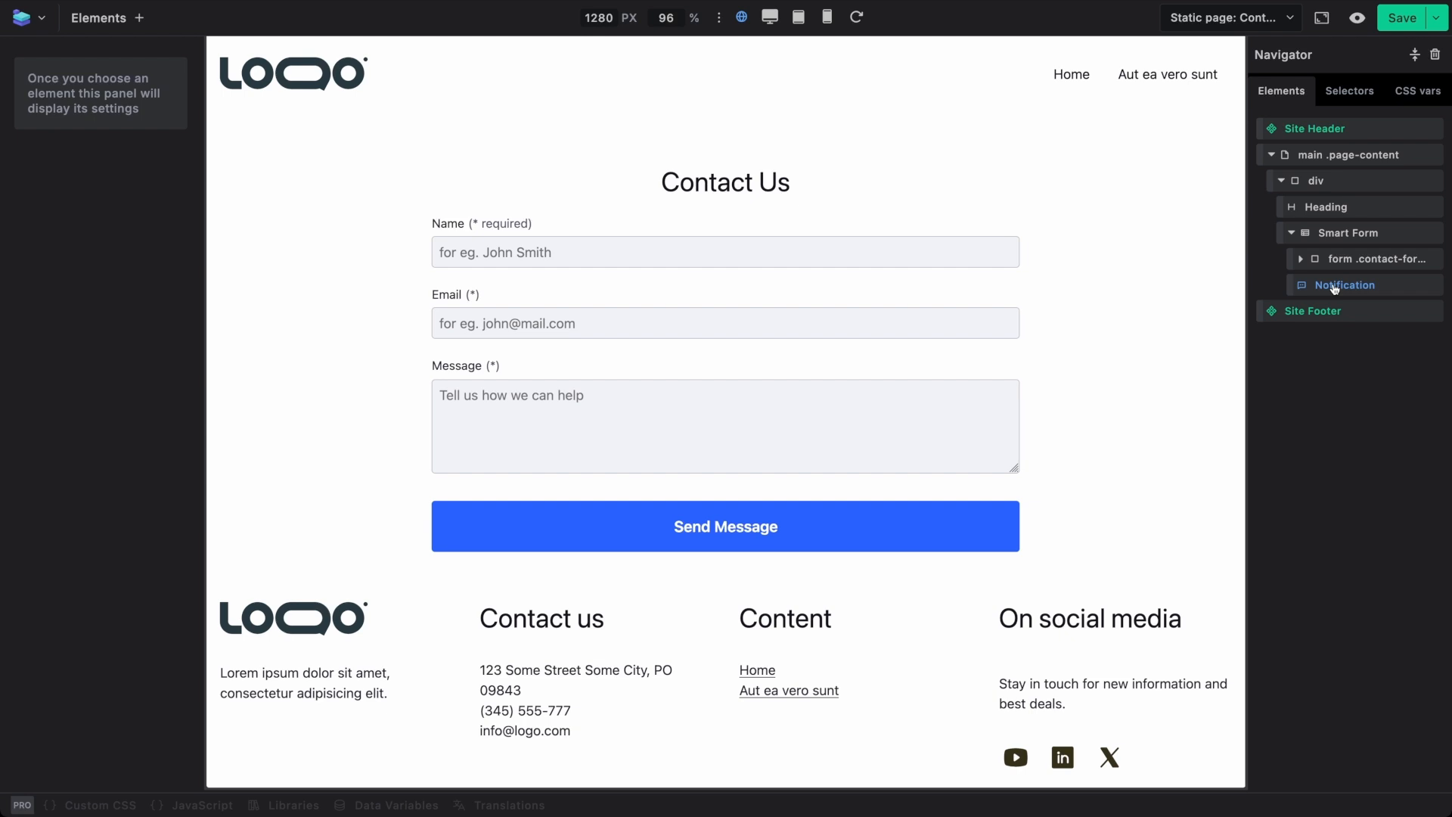
click(1300, 259)
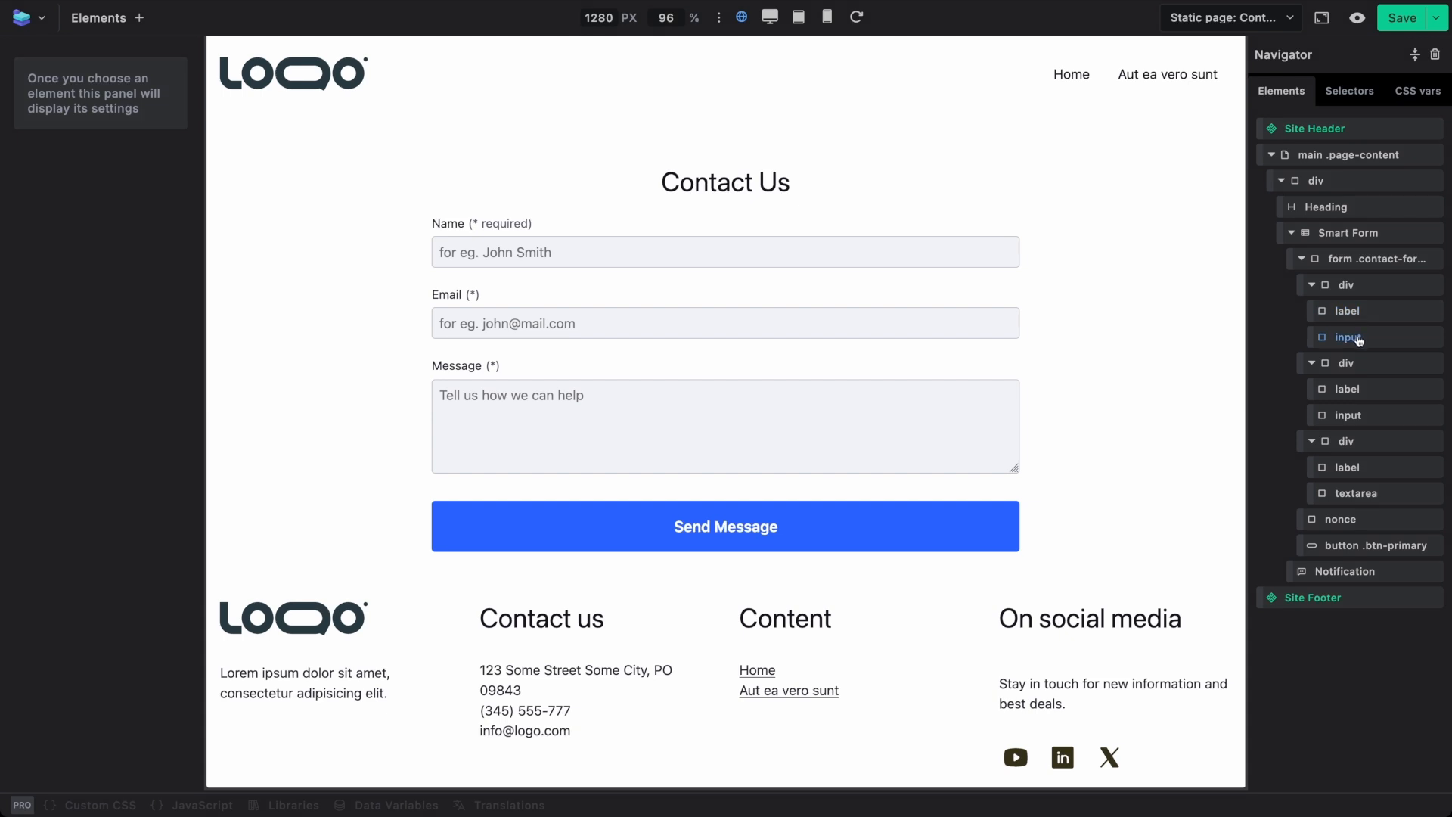
click(1350, 312)
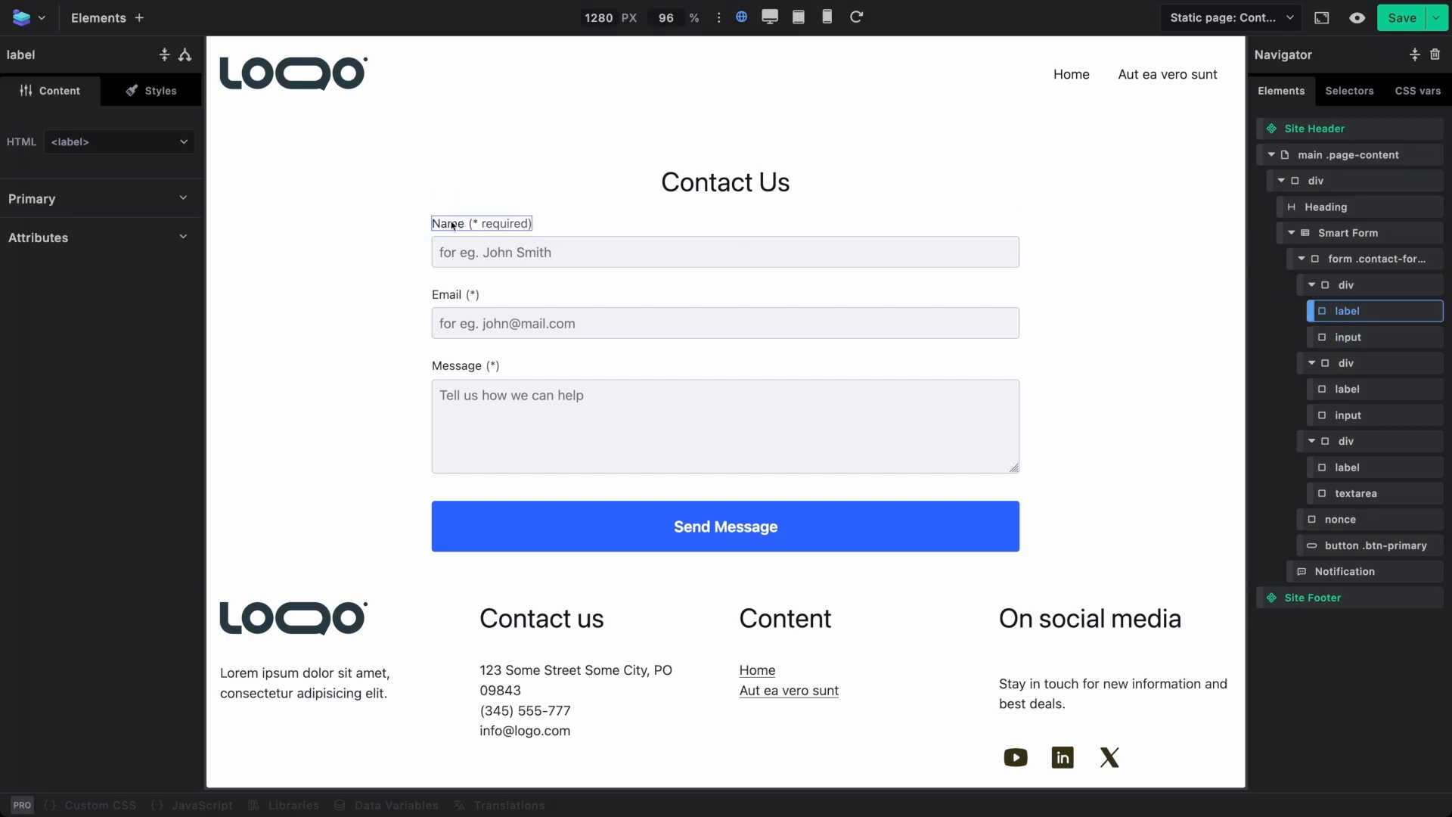
click(1350, 338)
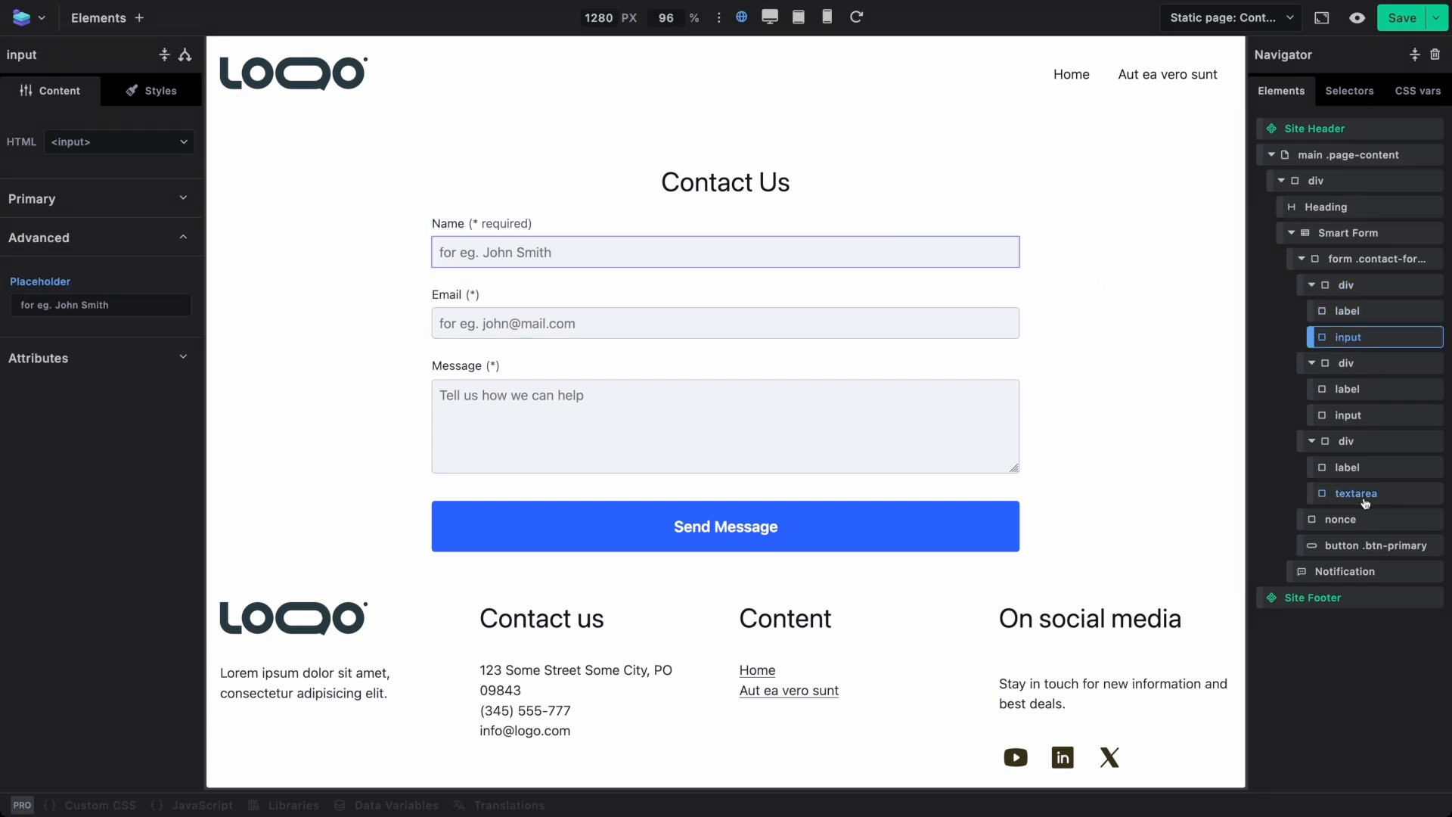
click(1354, 551)
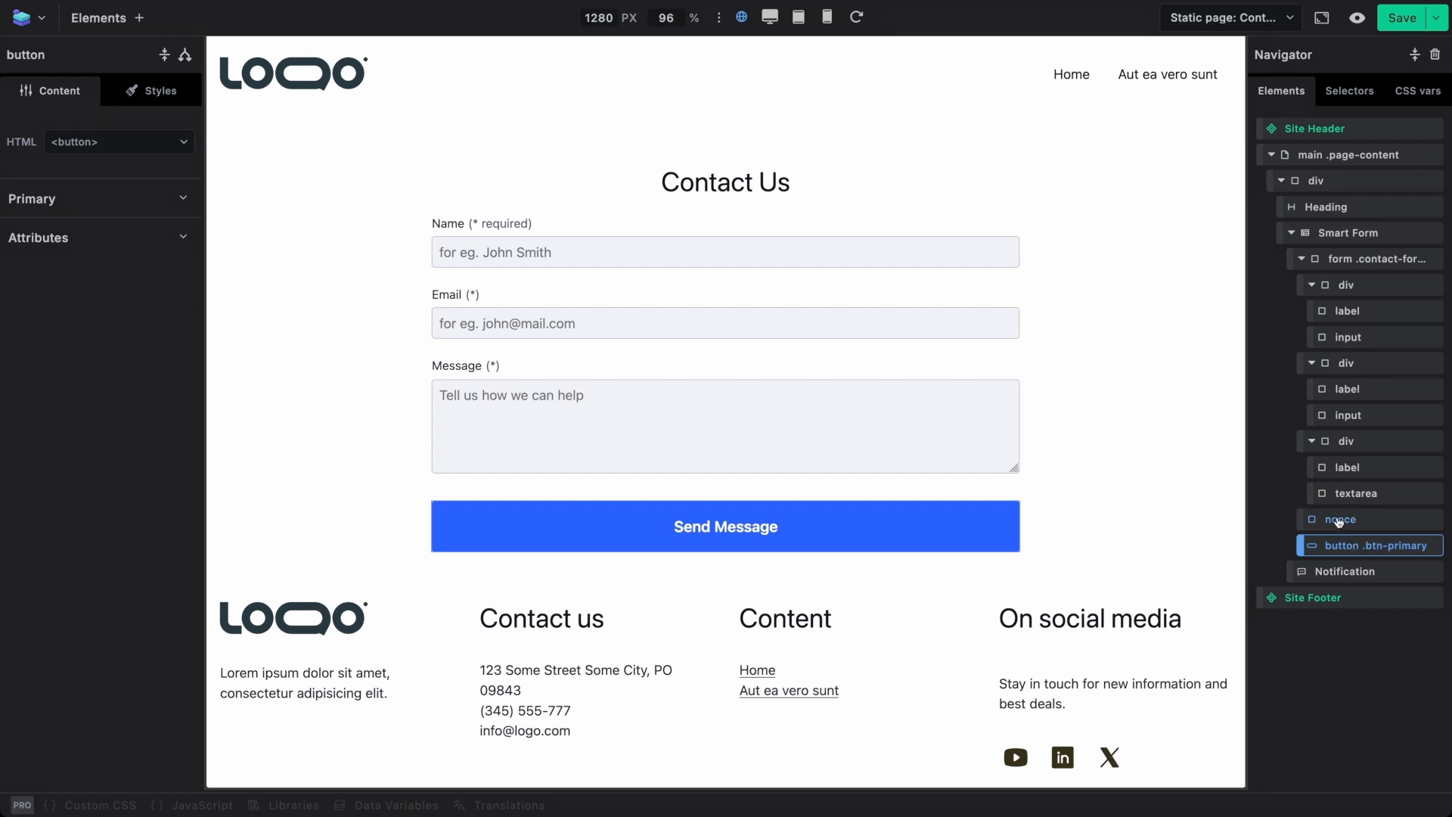
Step: Set the nonce input's form field value to the dynamic Form Nonce tag for Contact Form
click(1339, 520)
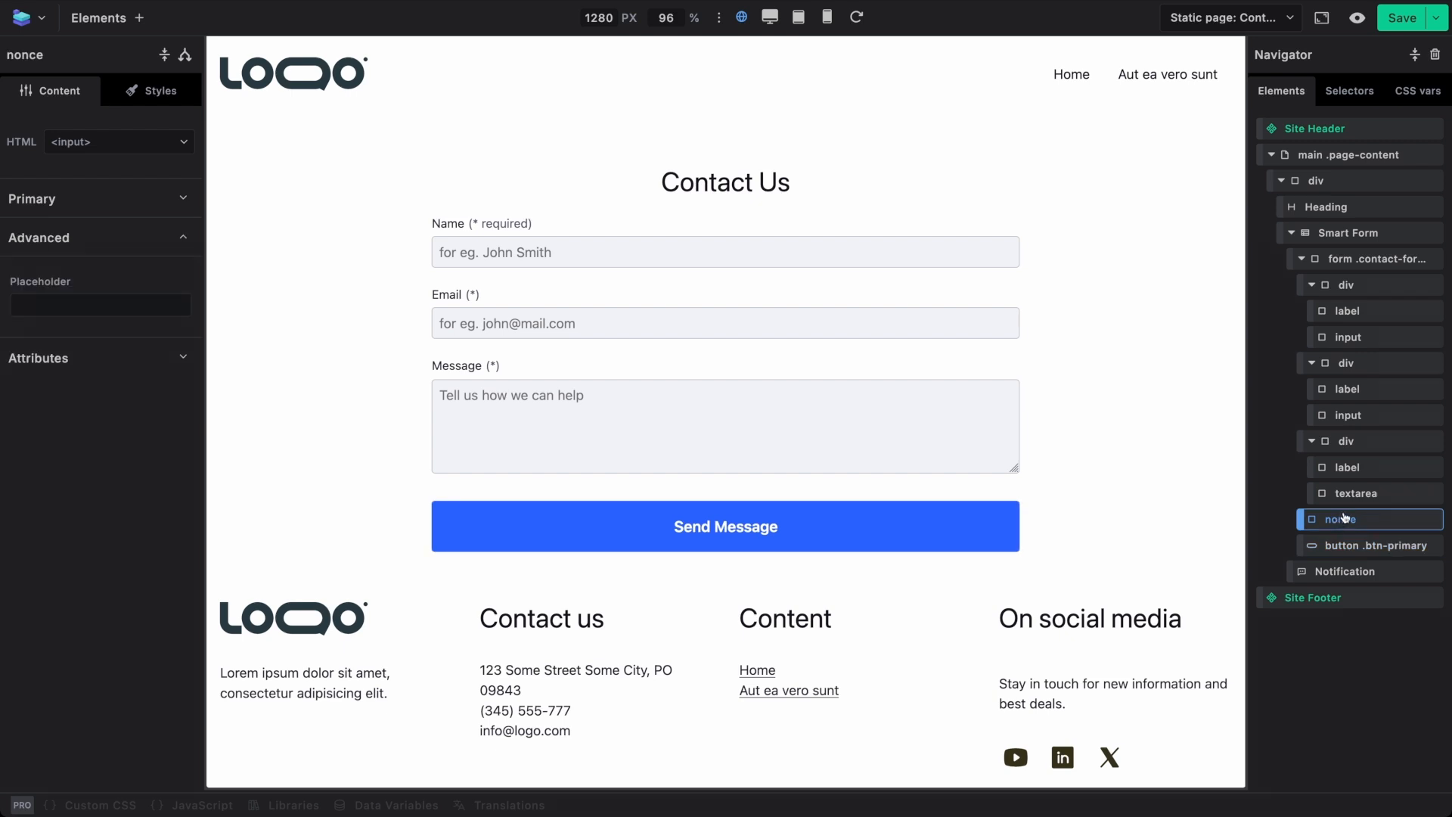
click(118, 203)
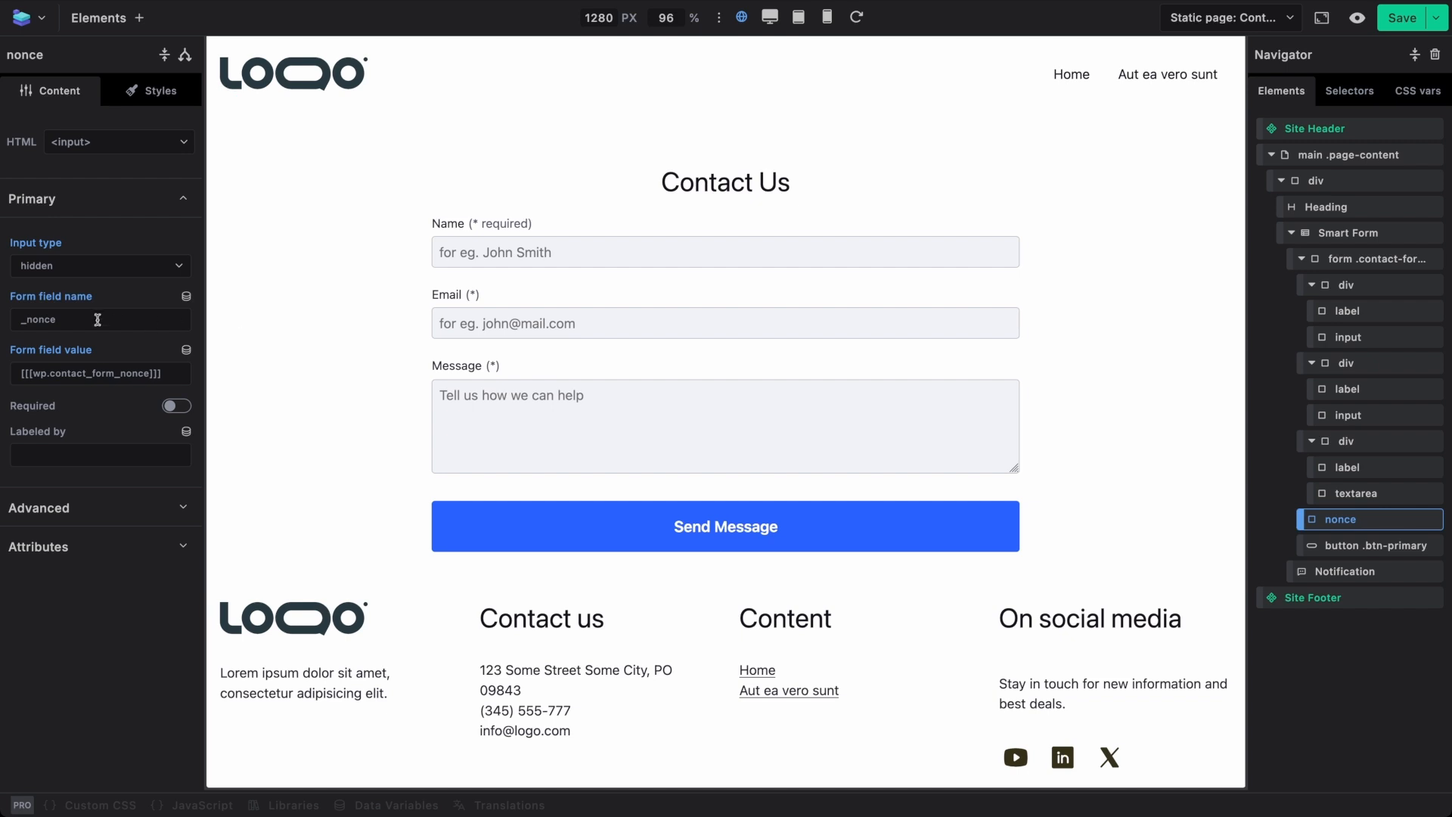
double_click(45, 319)
click(91, 373)
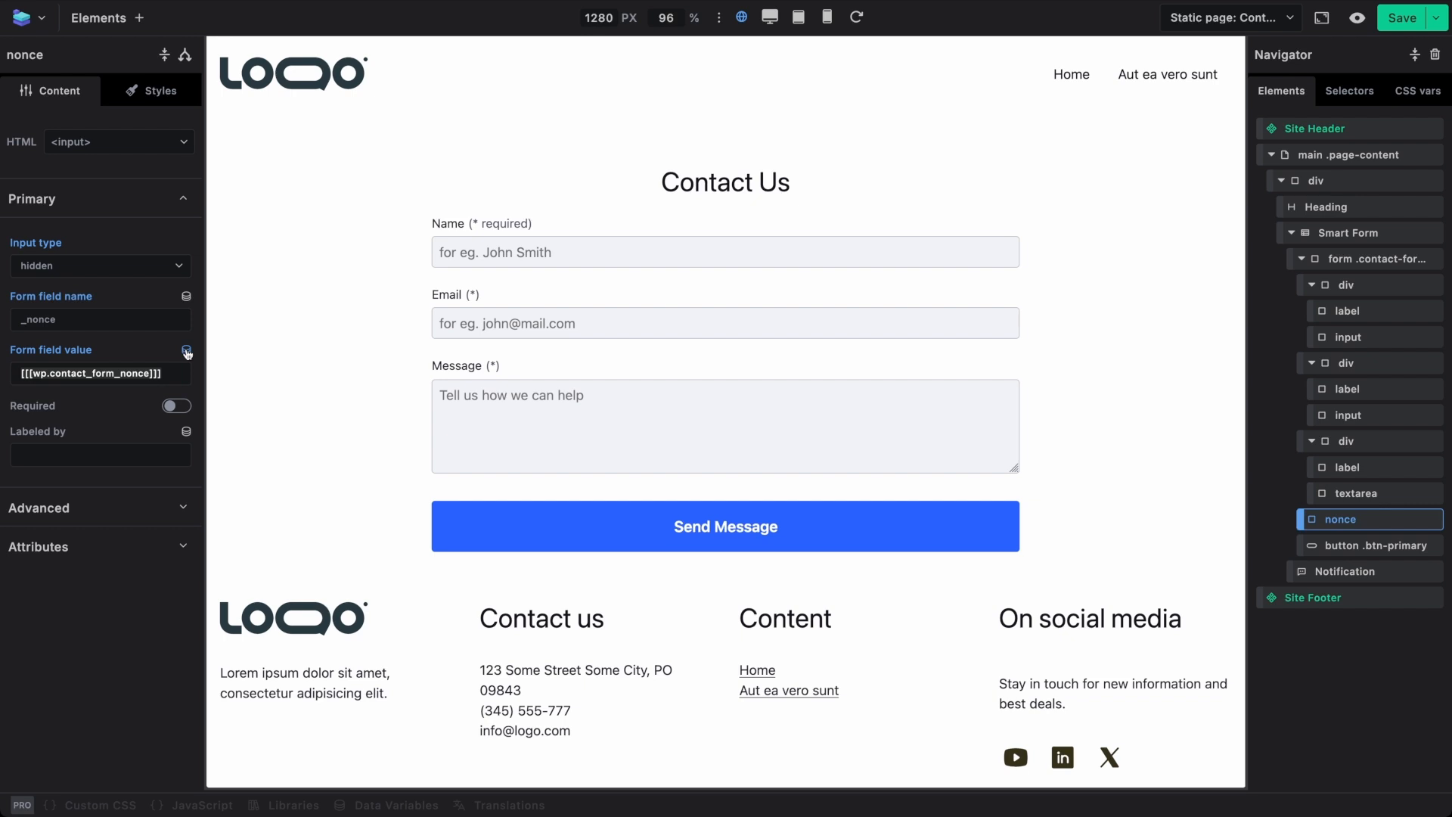
click(186, 351)
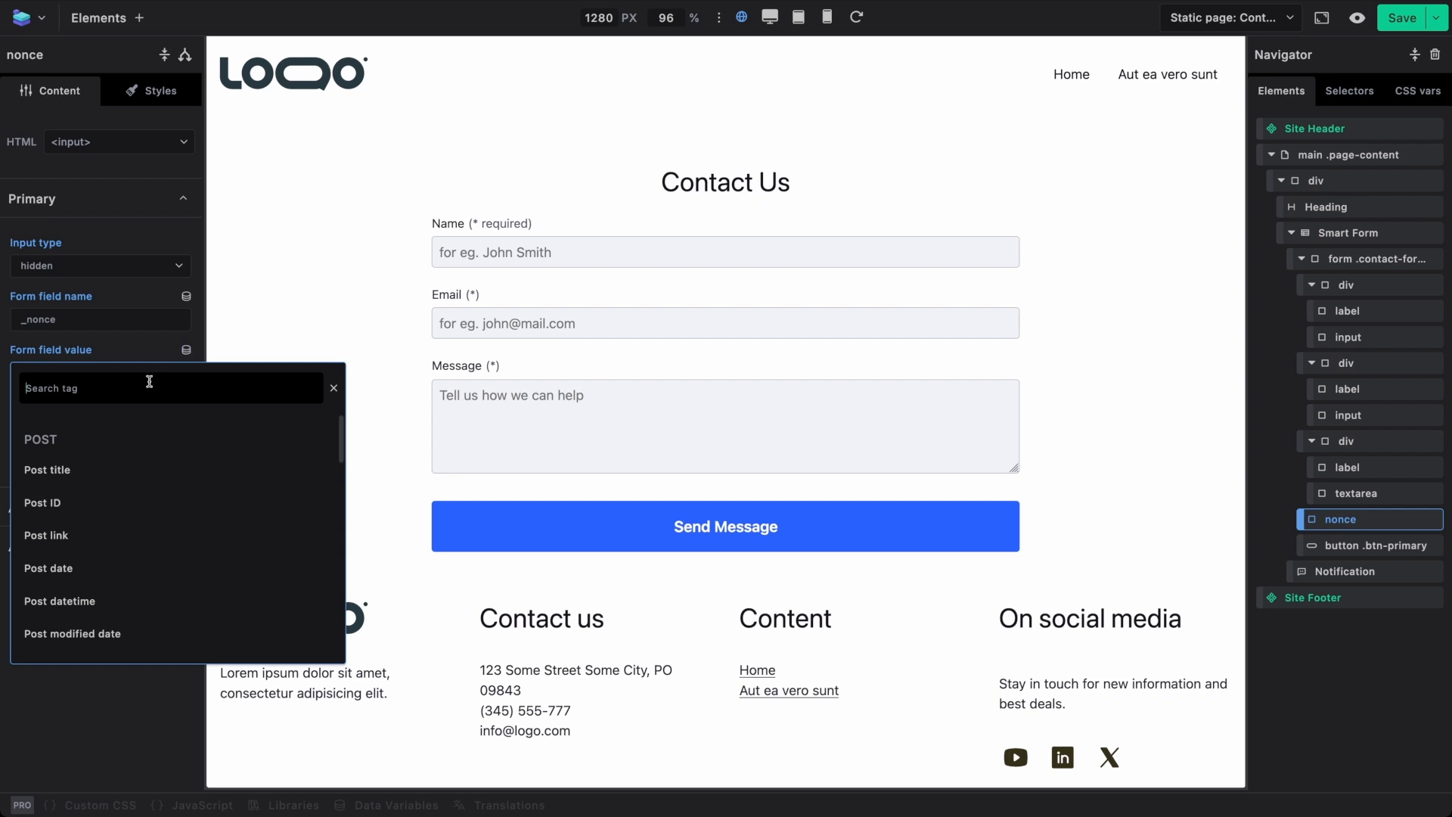
text(form)
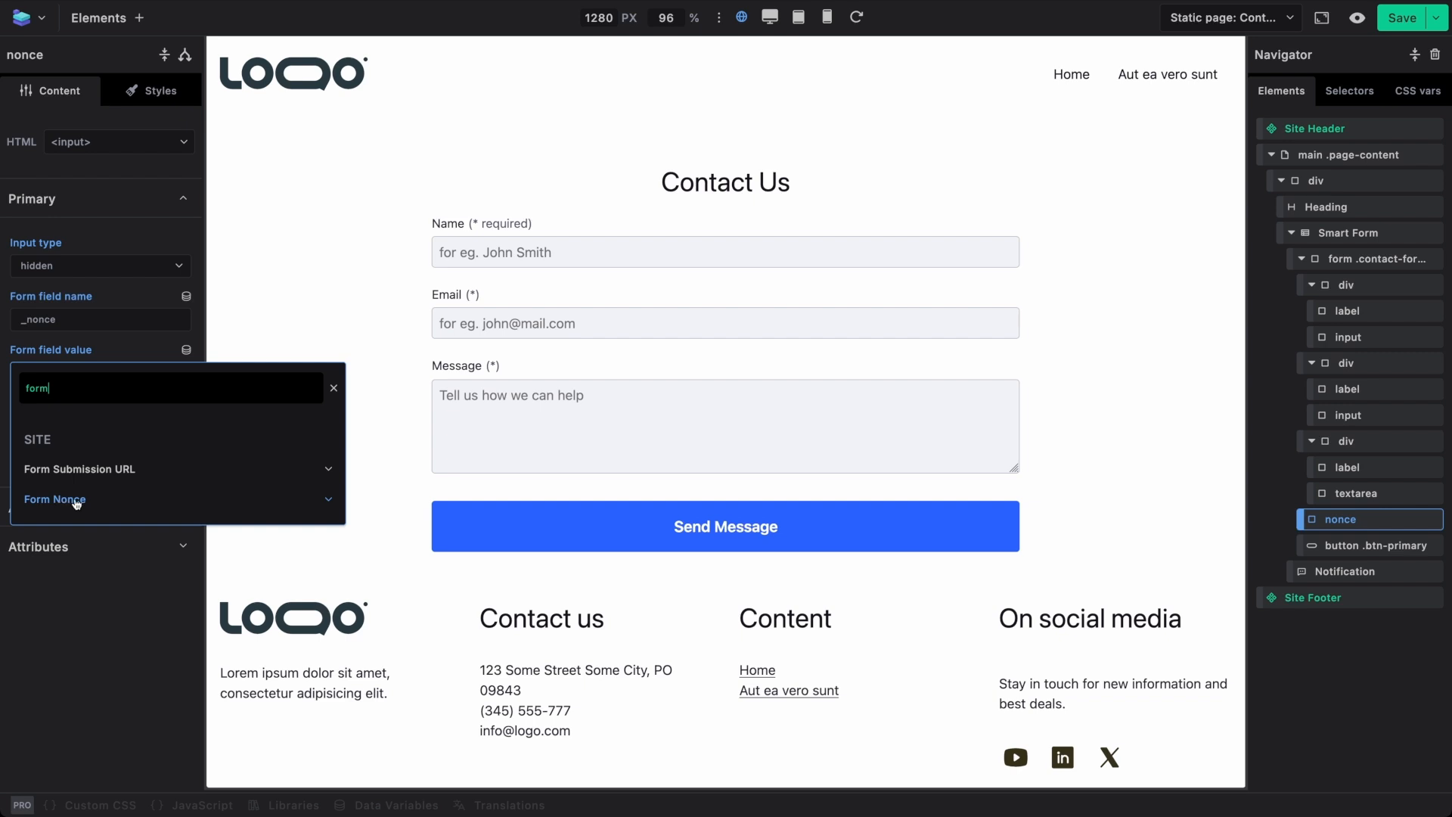
click(75, 503)
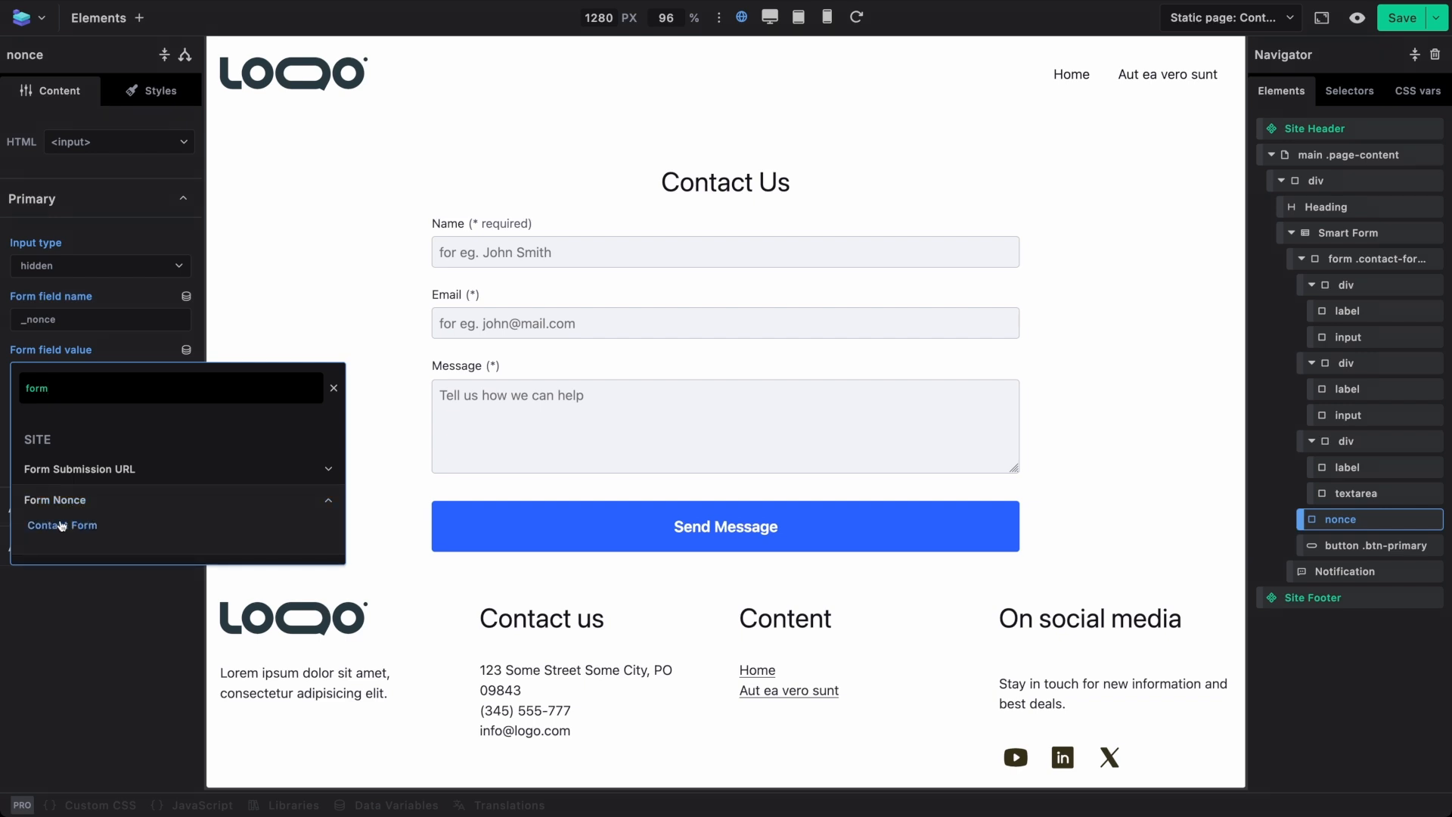
click(62, 526)
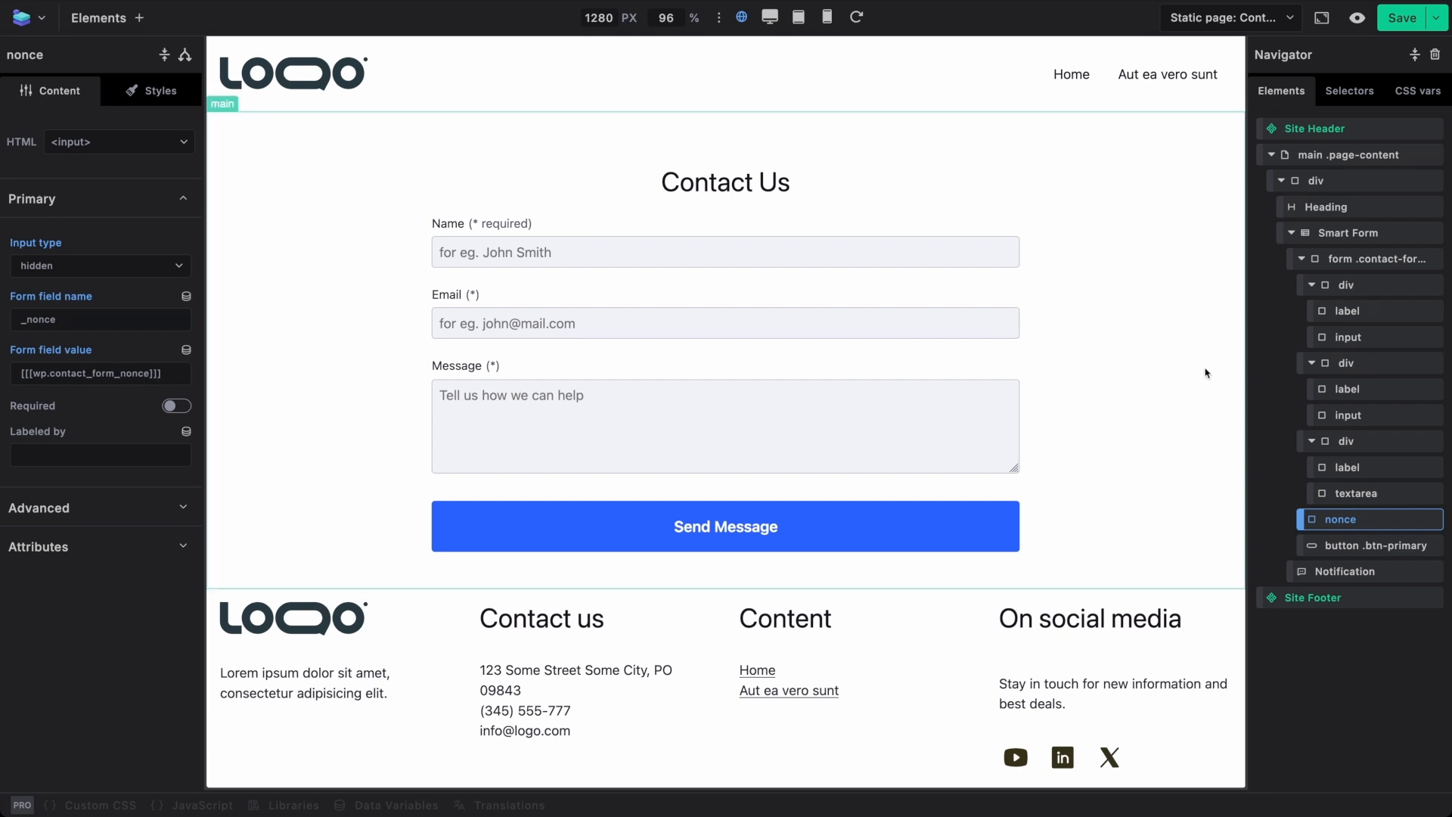
Step: Review the GET and POST method options in the Smart Form's primary settings
click(1340, 237)
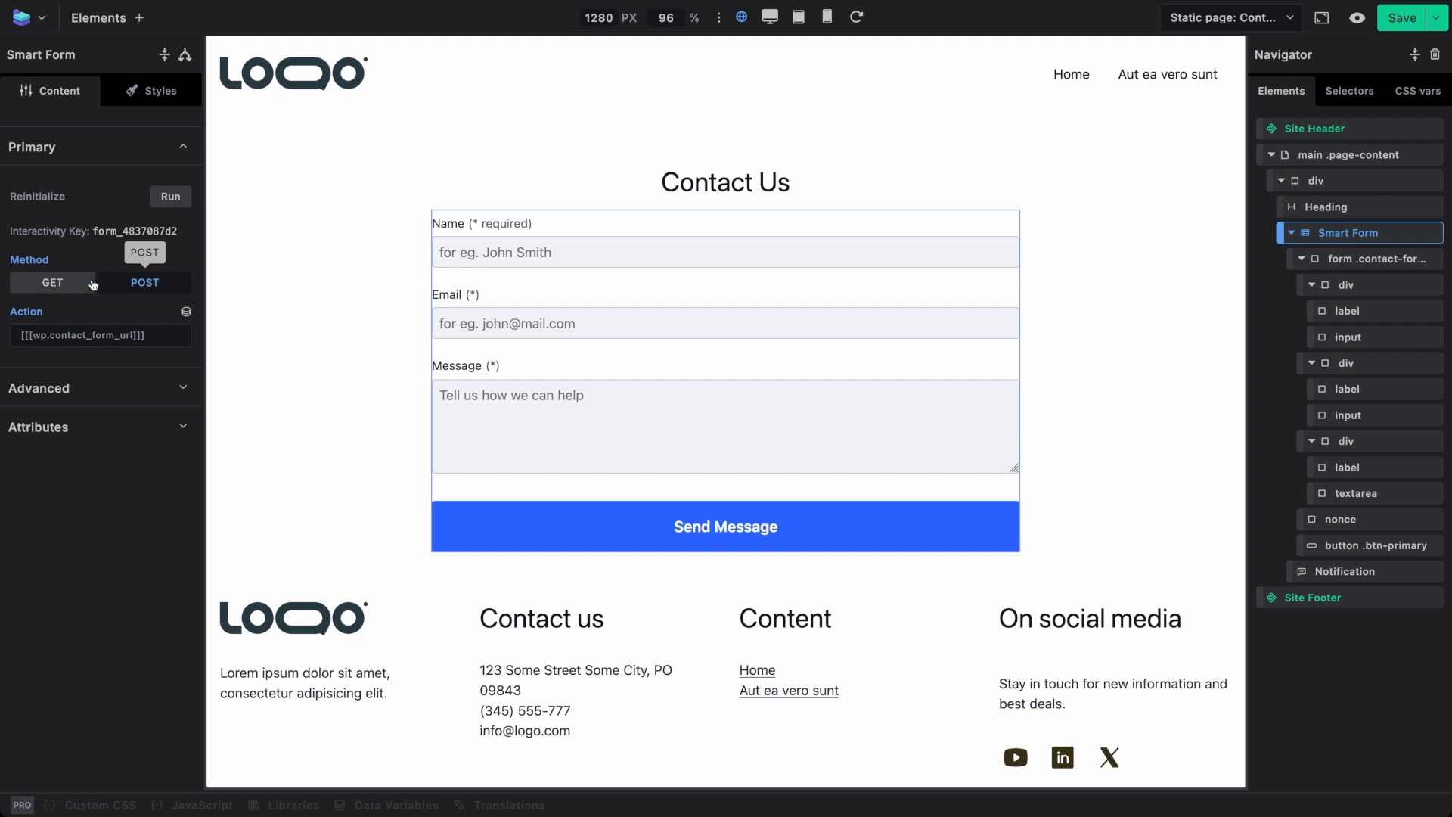
click(63, 285)
click(130, 284)
click(76, 282)
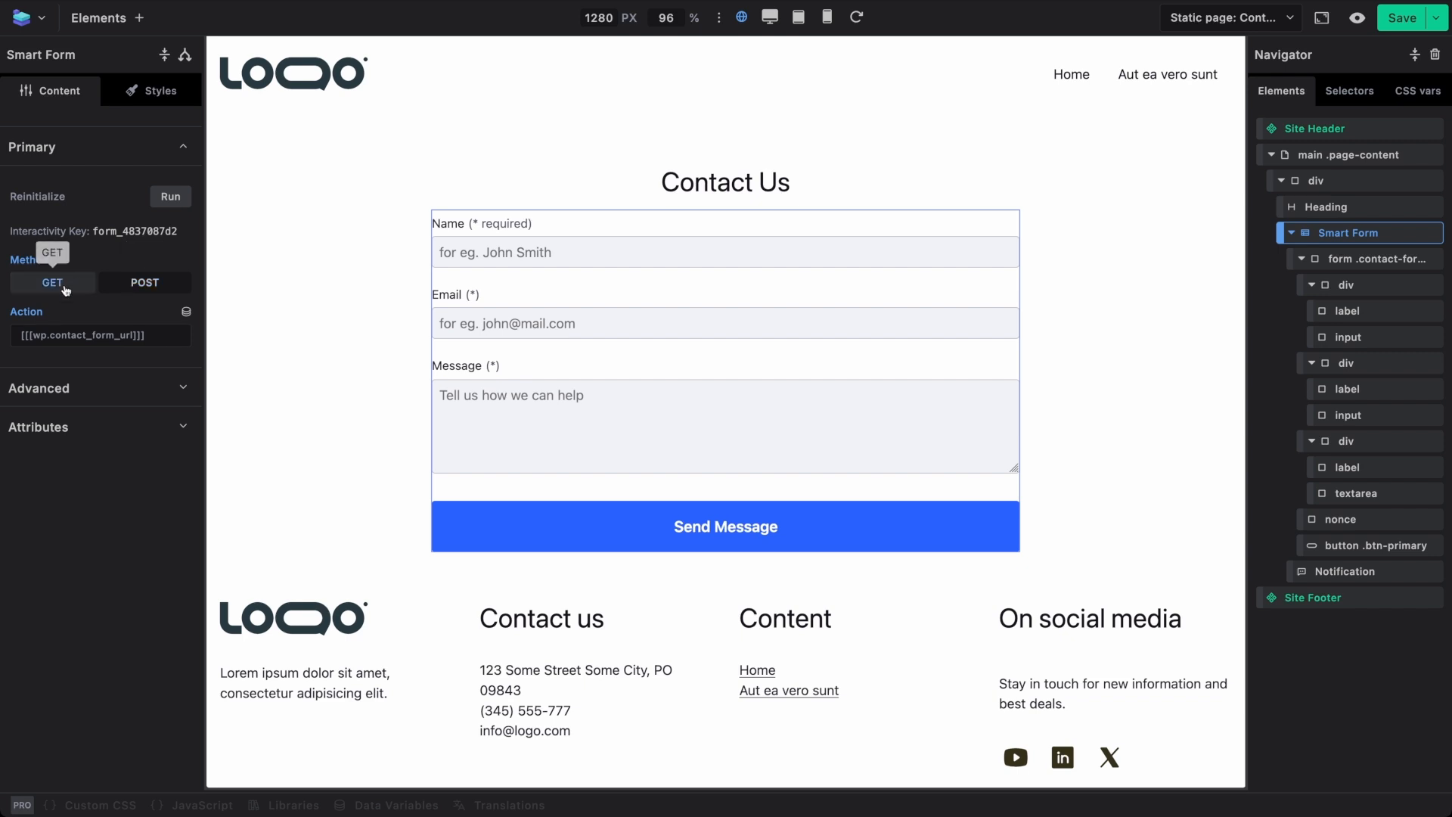
click(136, 285)
click(76, 283)
click(135, 284)
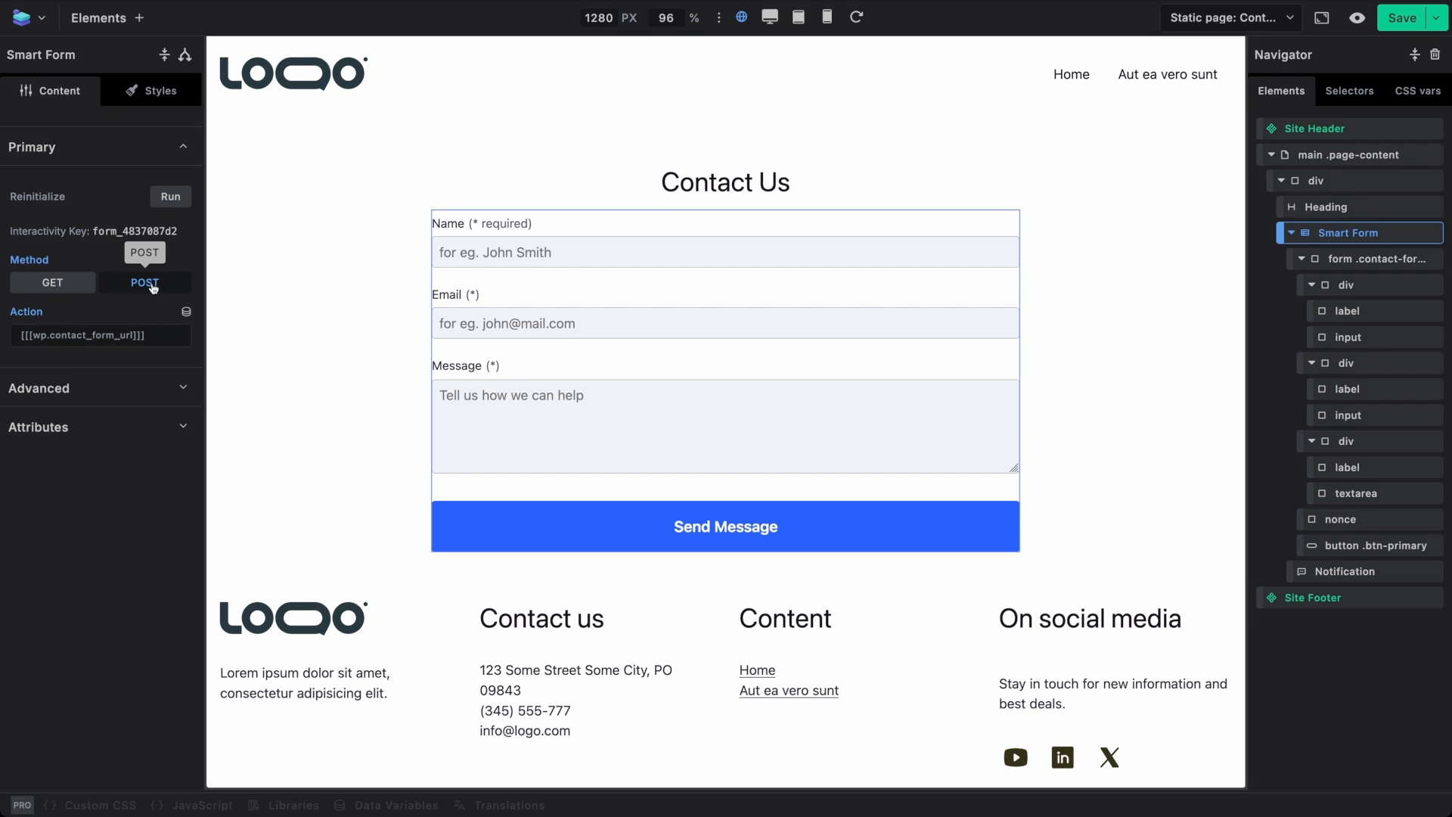
Step: Set the Smart Form's action to the dynamic Form Submission URL tag for Contact Form
click(151, 335)
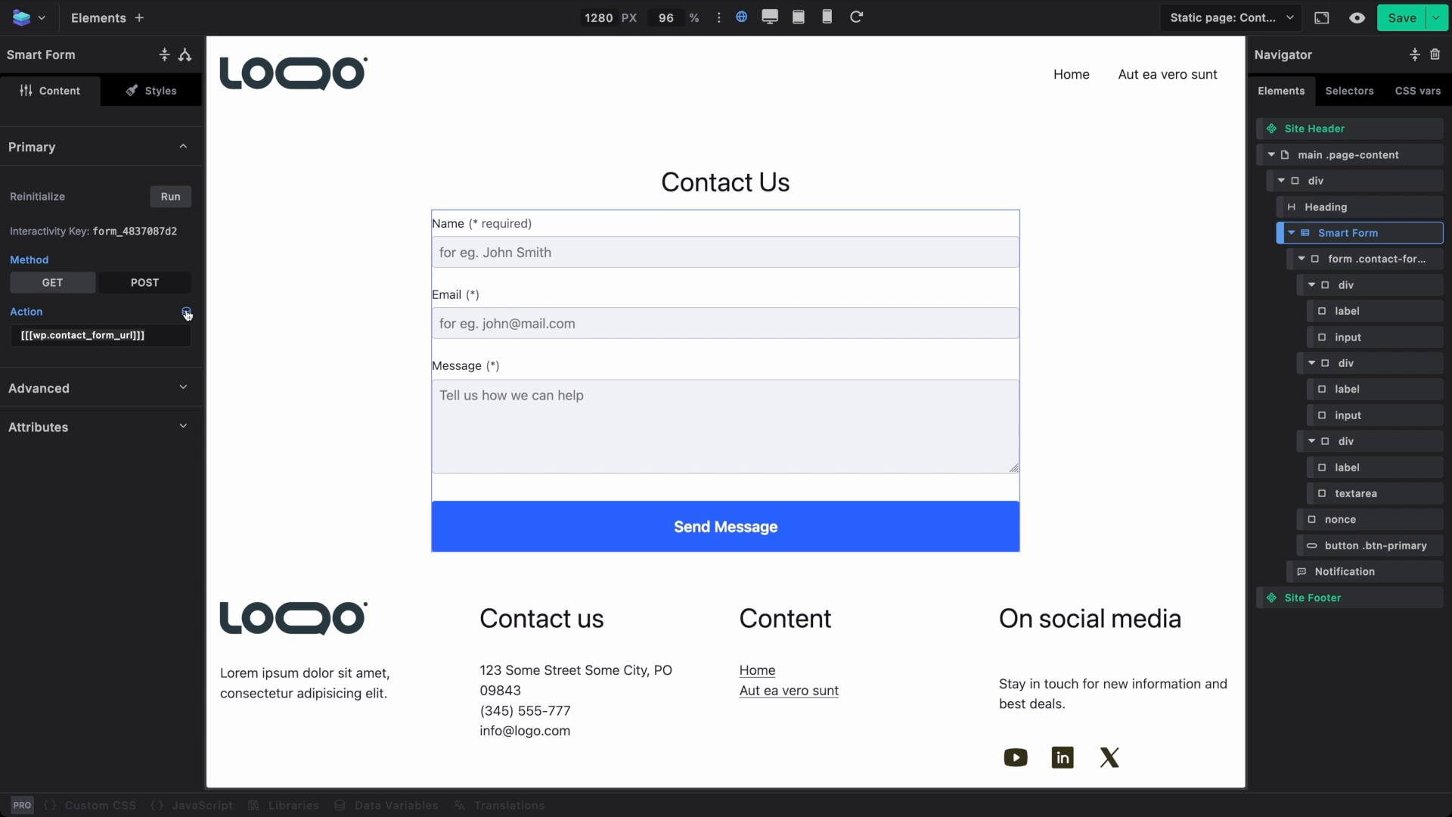
click(186, 313)
text(form)
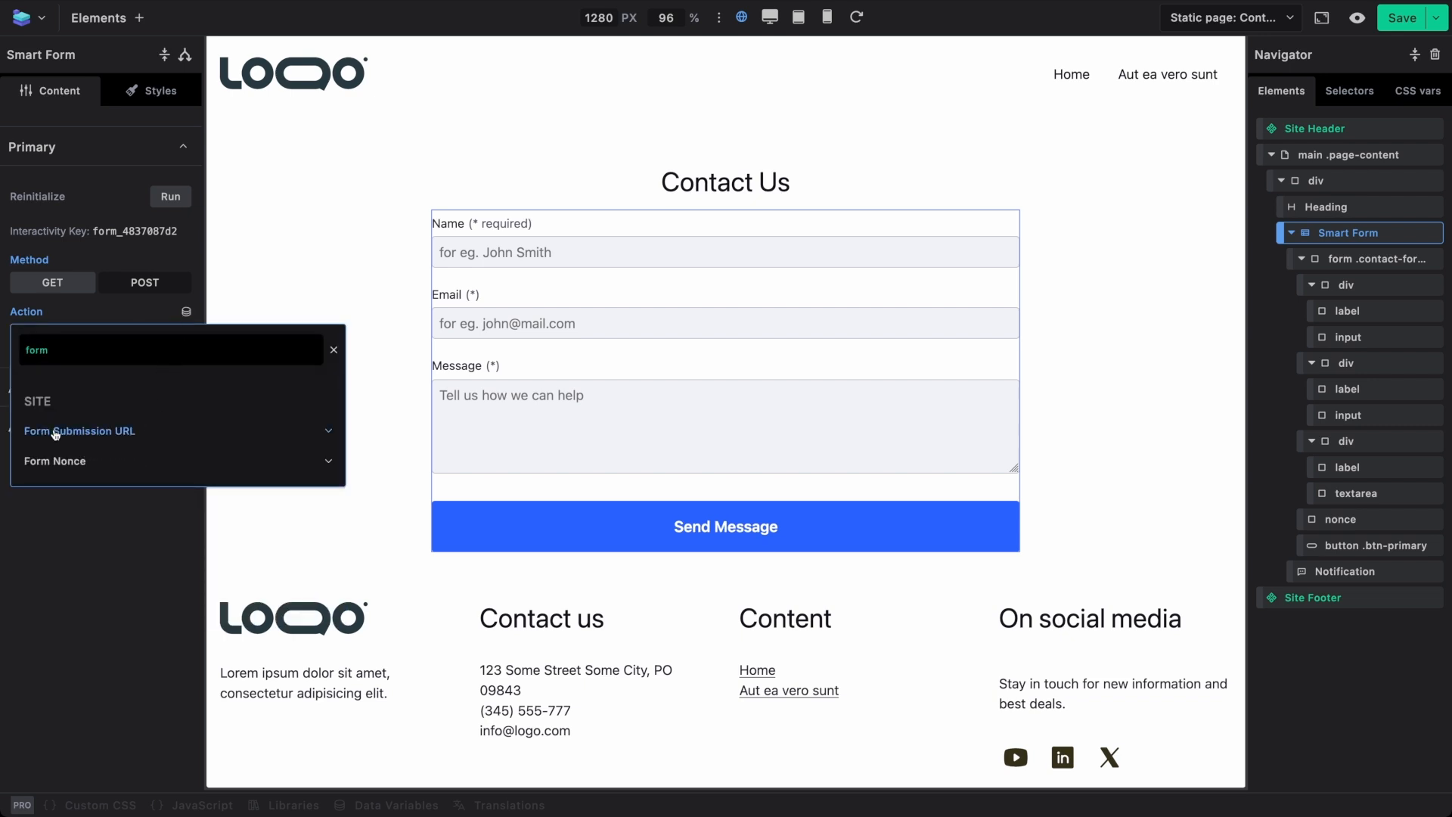
click(122, 431)
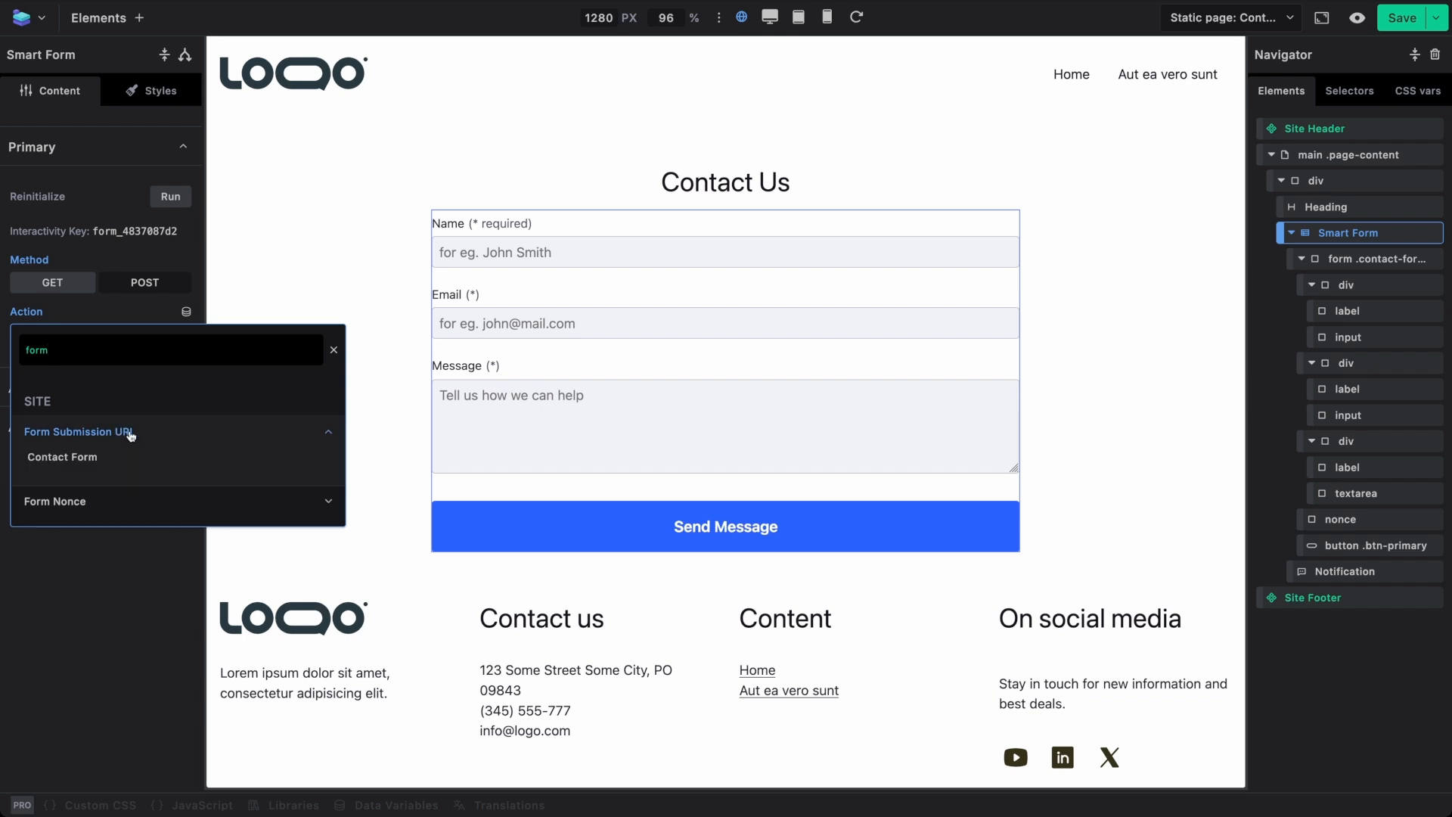
click(75, 457)
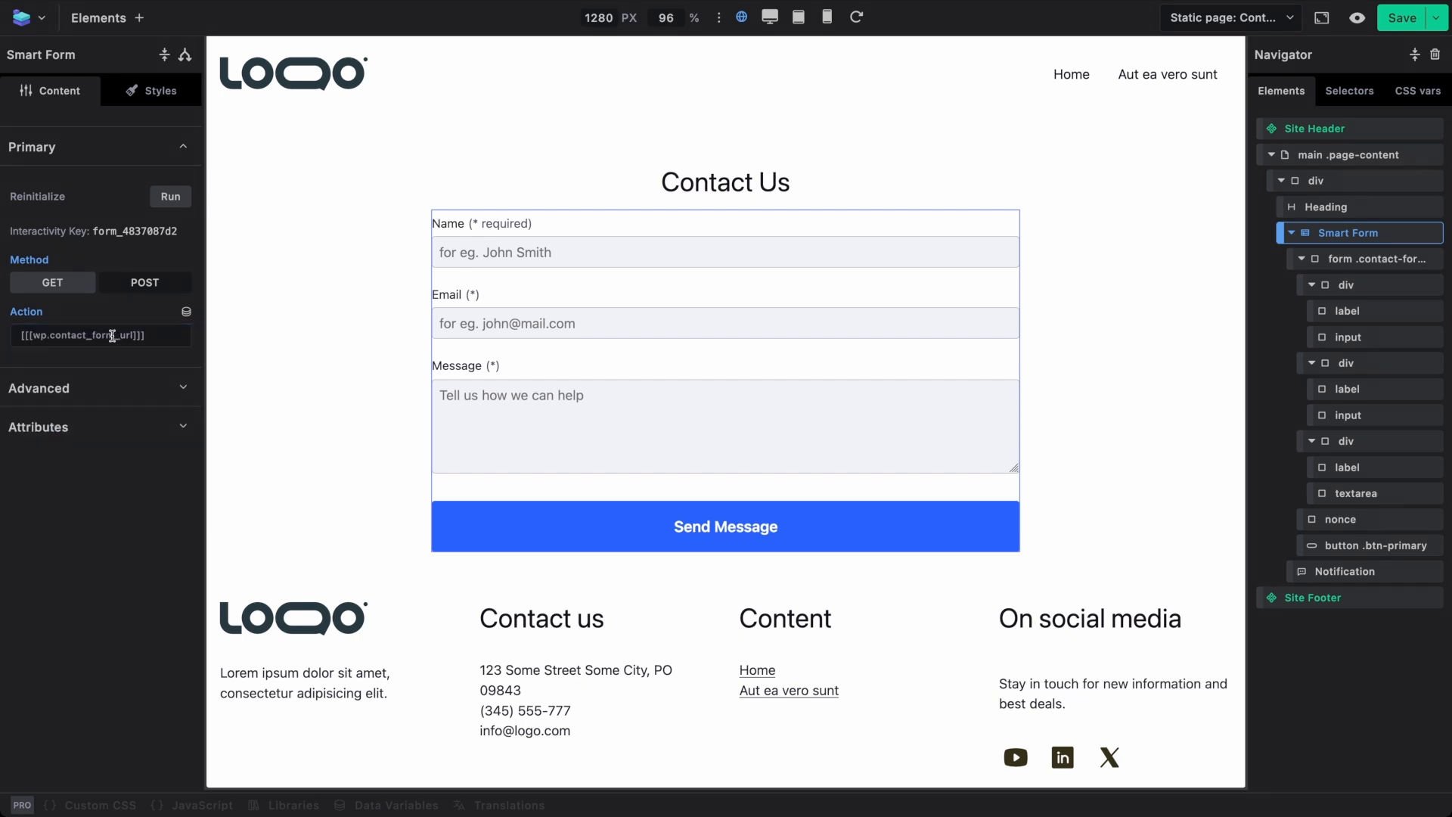
click(153, 386)
Step: Compare the Name label's "for" attribute with the Name input's "id" attribute
click(1348, 311)
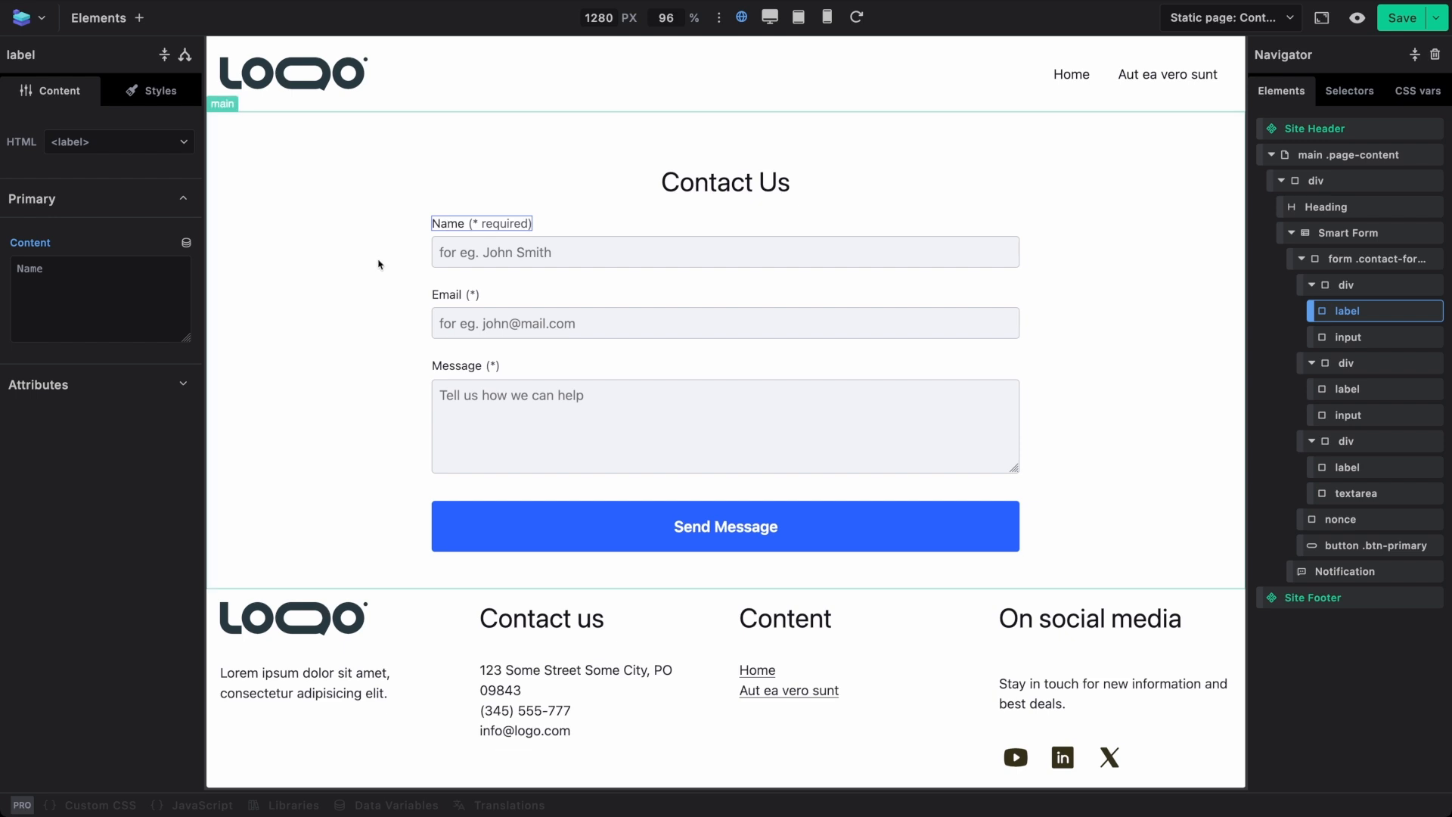
click(83, 387)
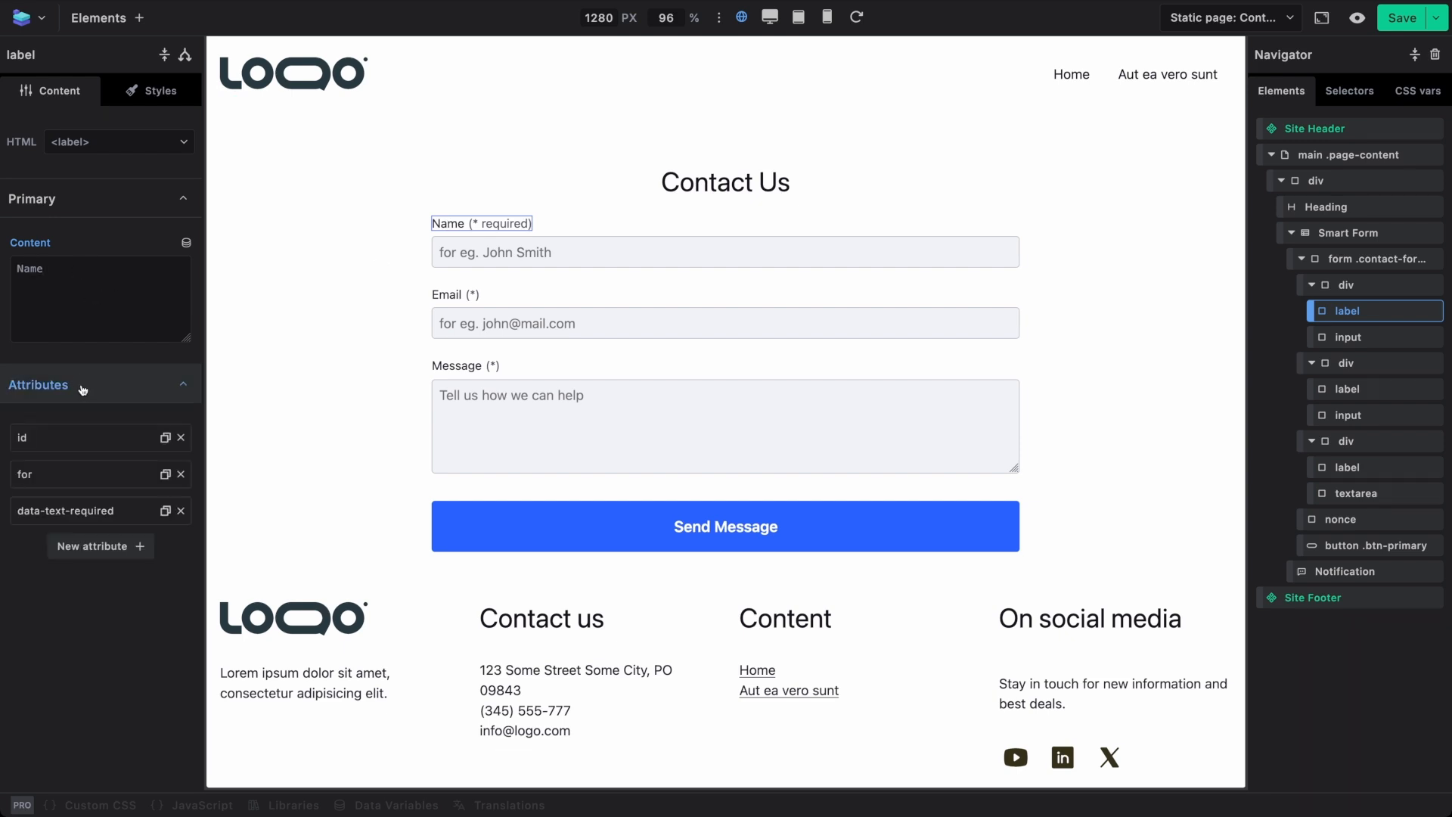
click(53, 477)
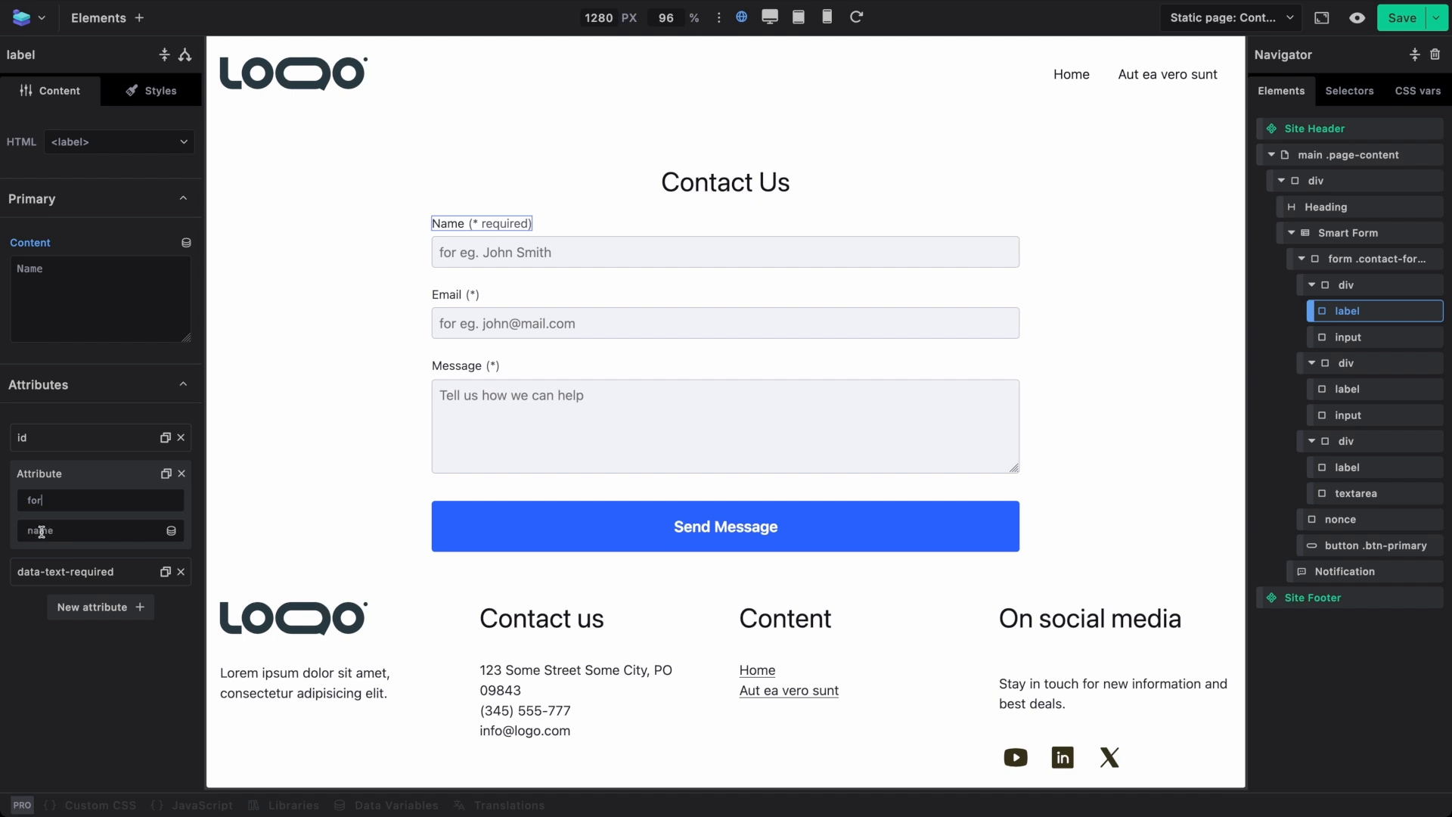
click(534, 249)
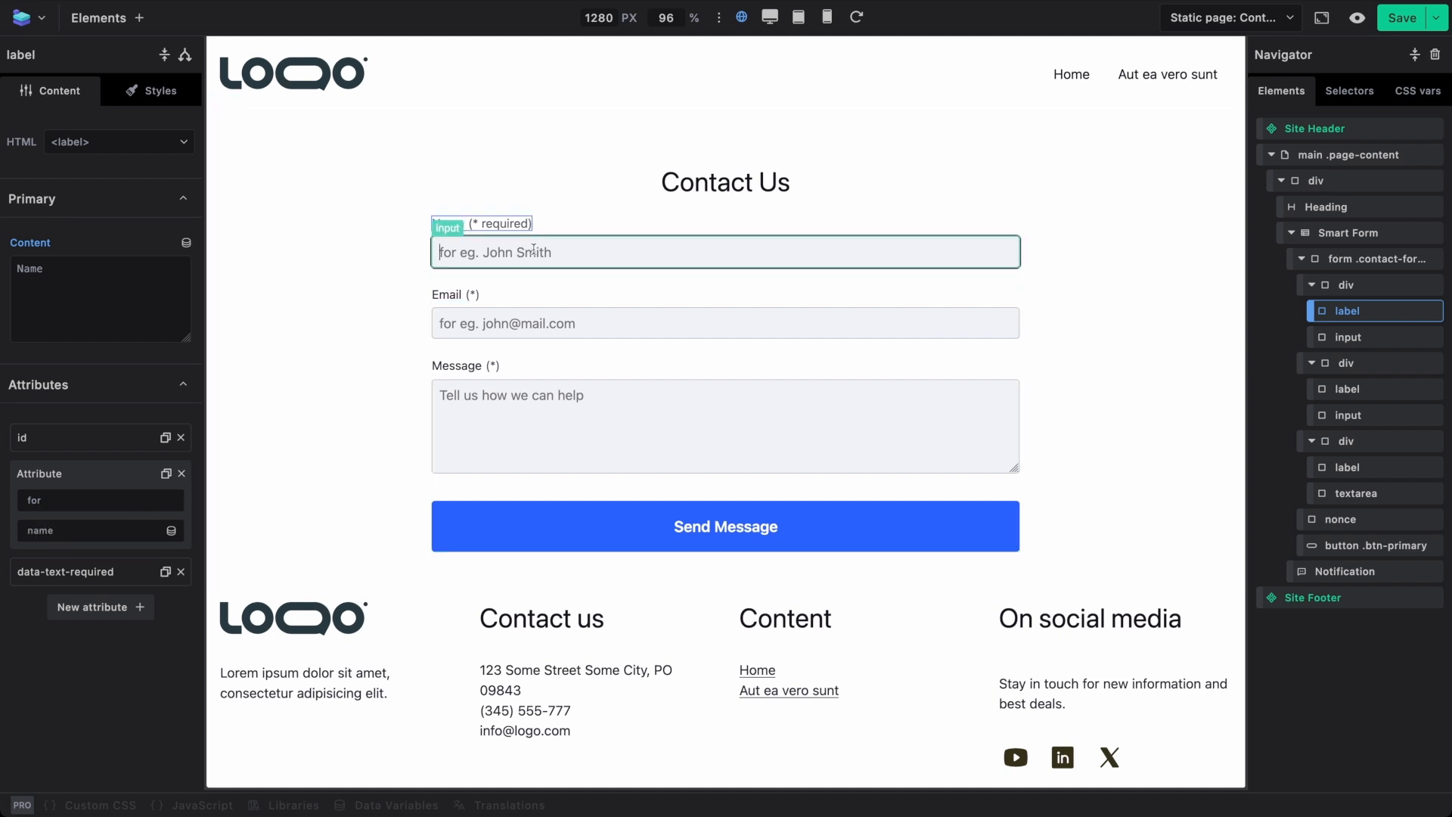
scroll(96, 584, down, 4)
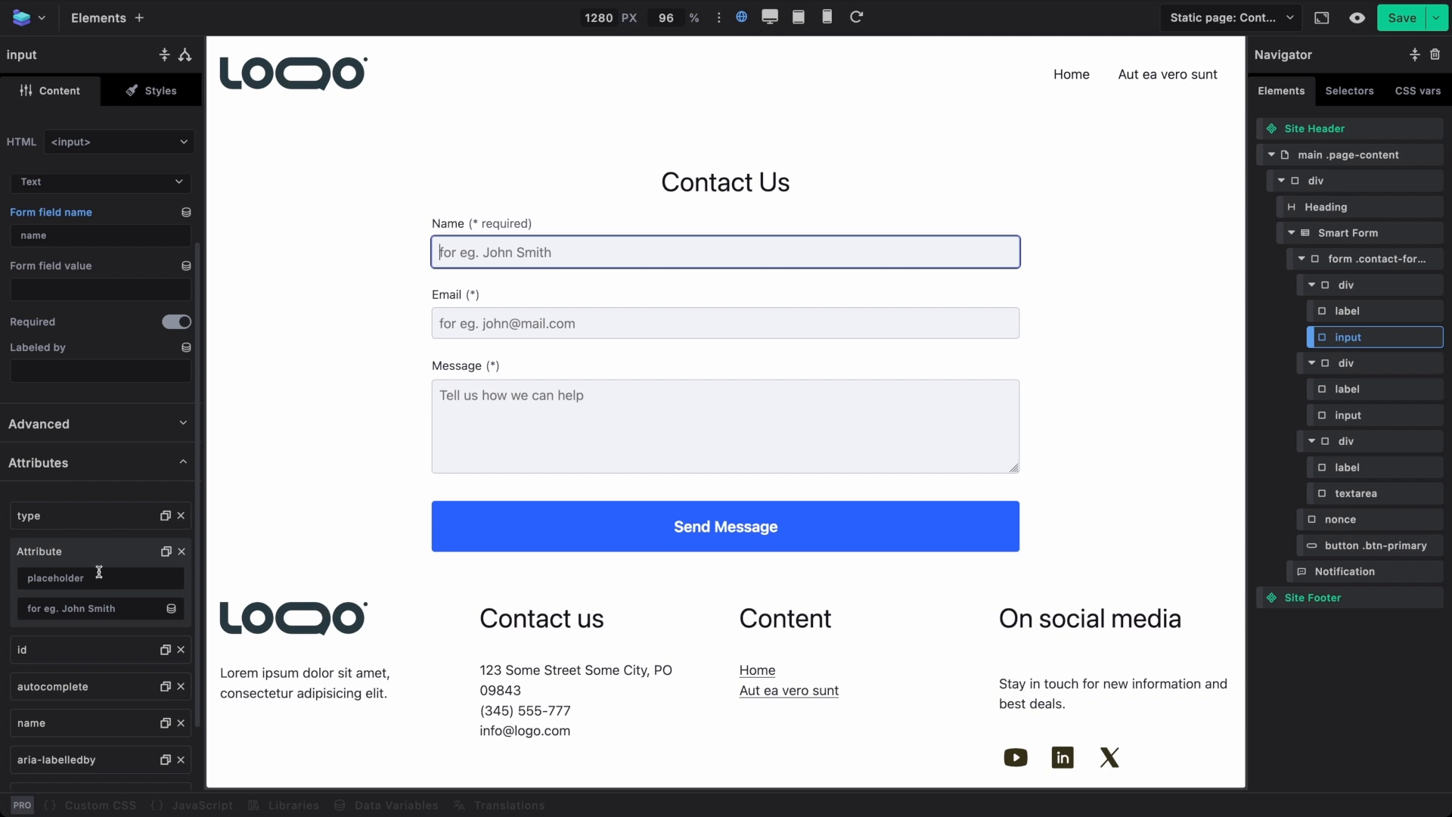
click(64, 581)
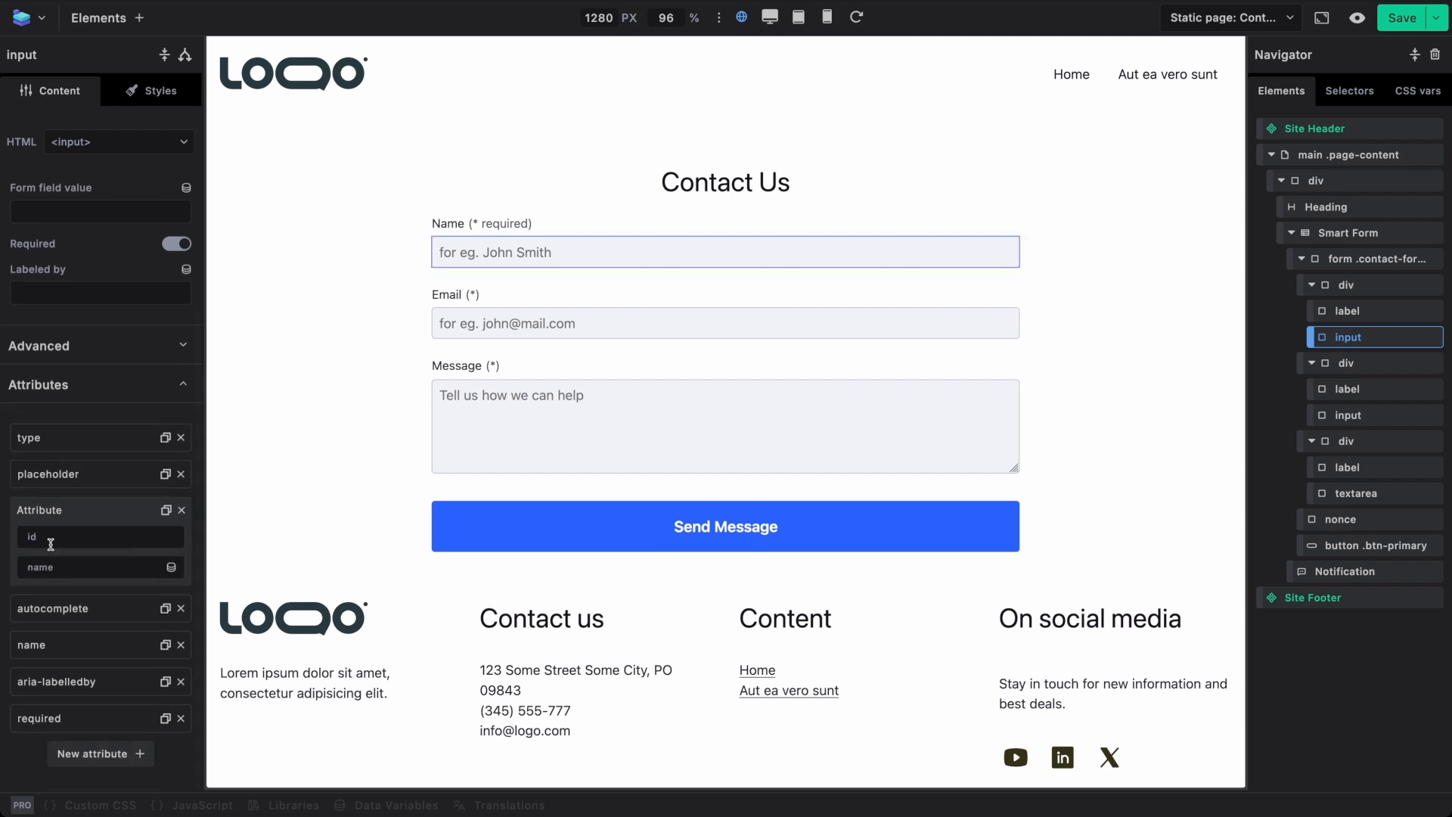
Step: Review the Name input's primary settings and its available input types
click(88, 534)
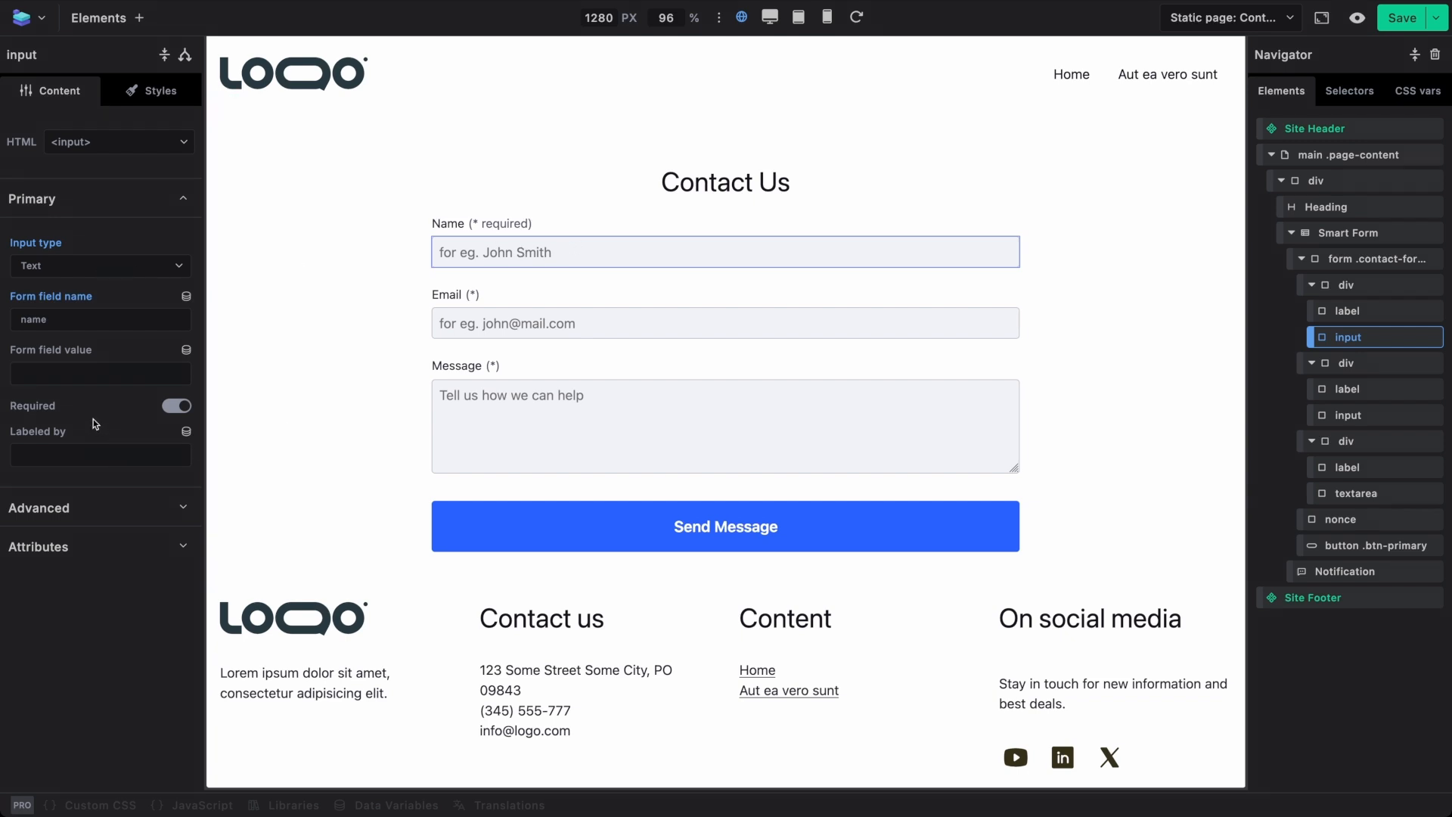
click(78, 268)
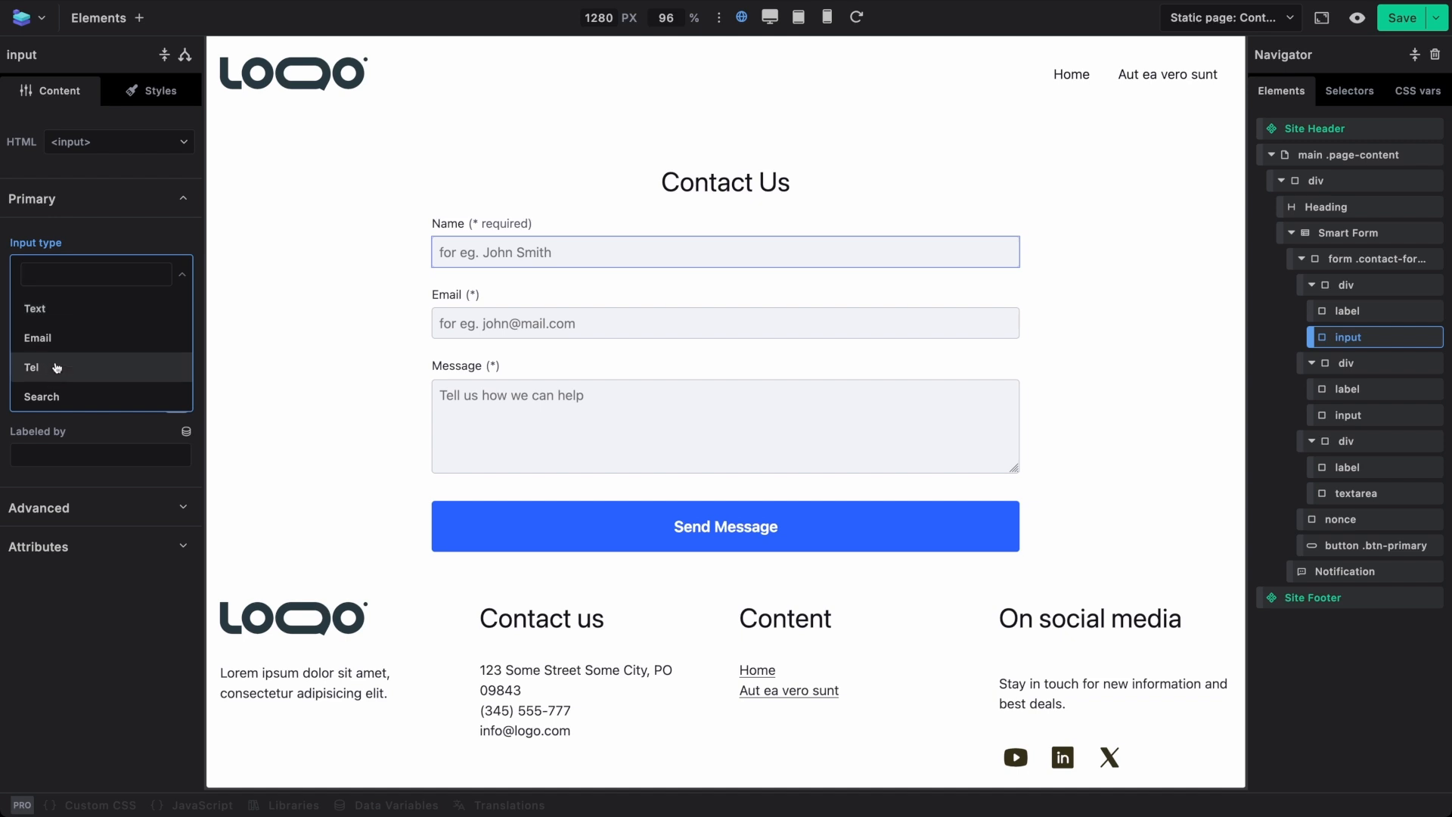
click(109, 242)
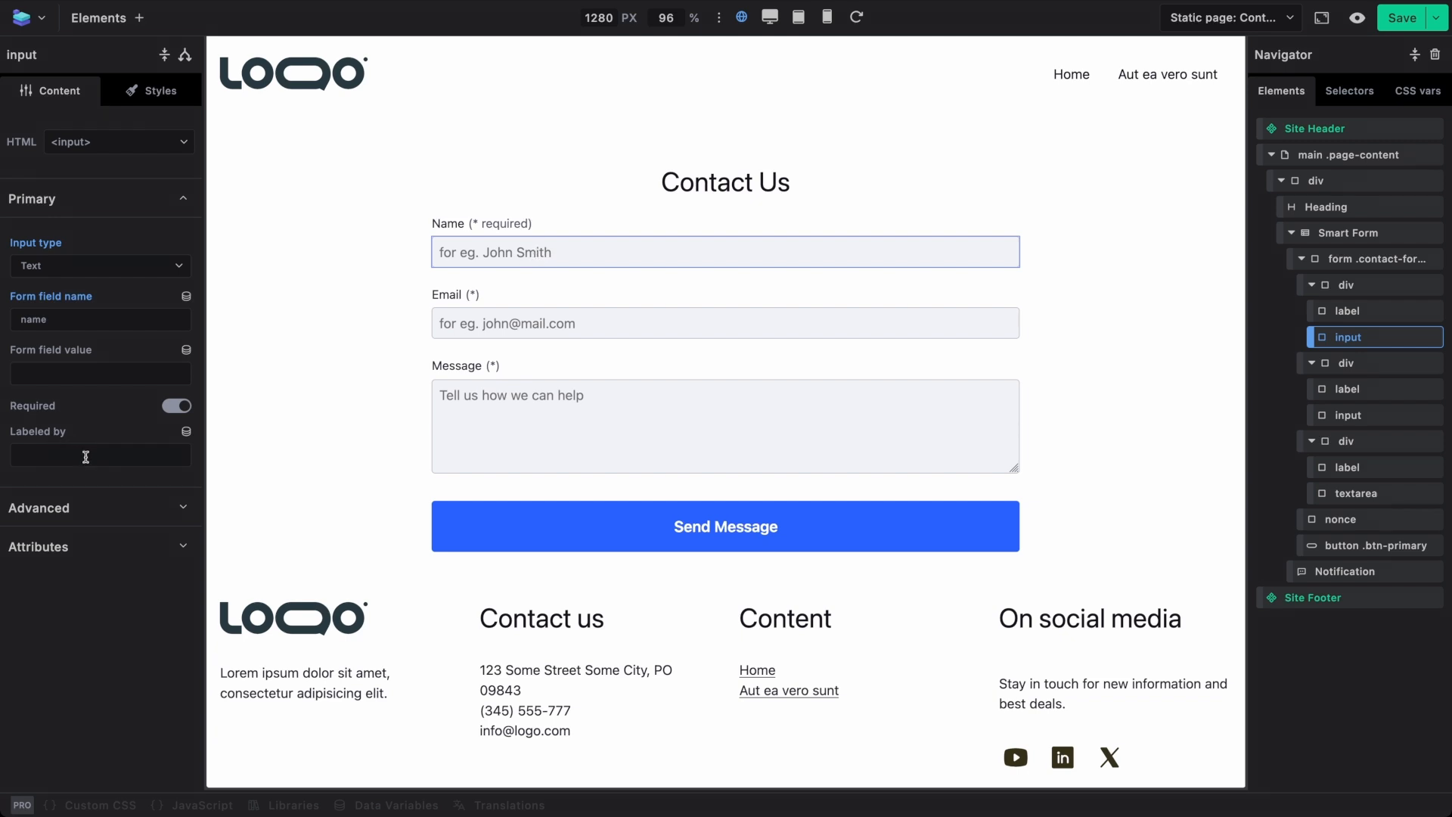
Step: Review the Name input's placeholder in its advanced settings, its autocomplete attribute and its primary settings
click(88, 514)
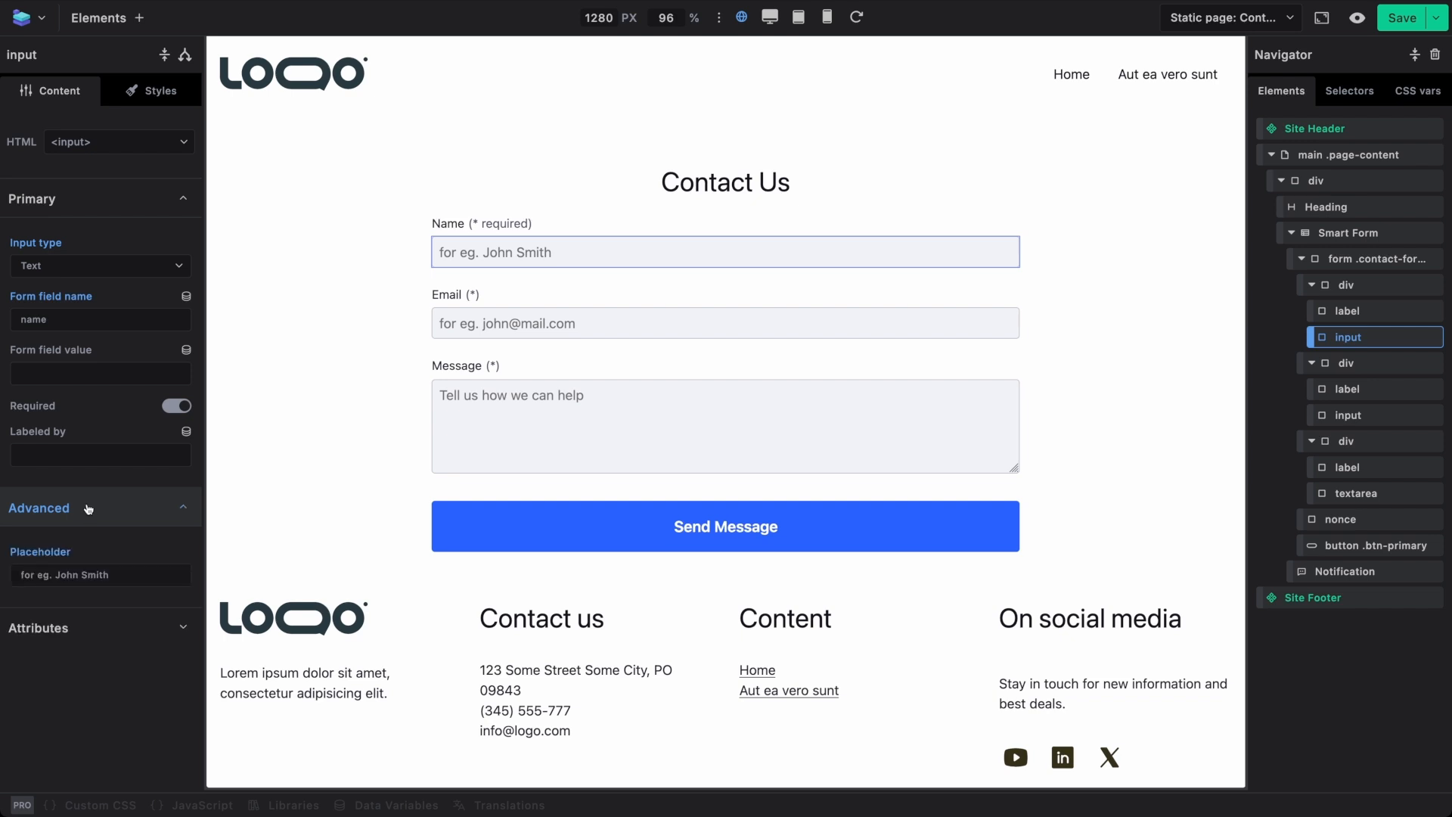
click(97, 201)
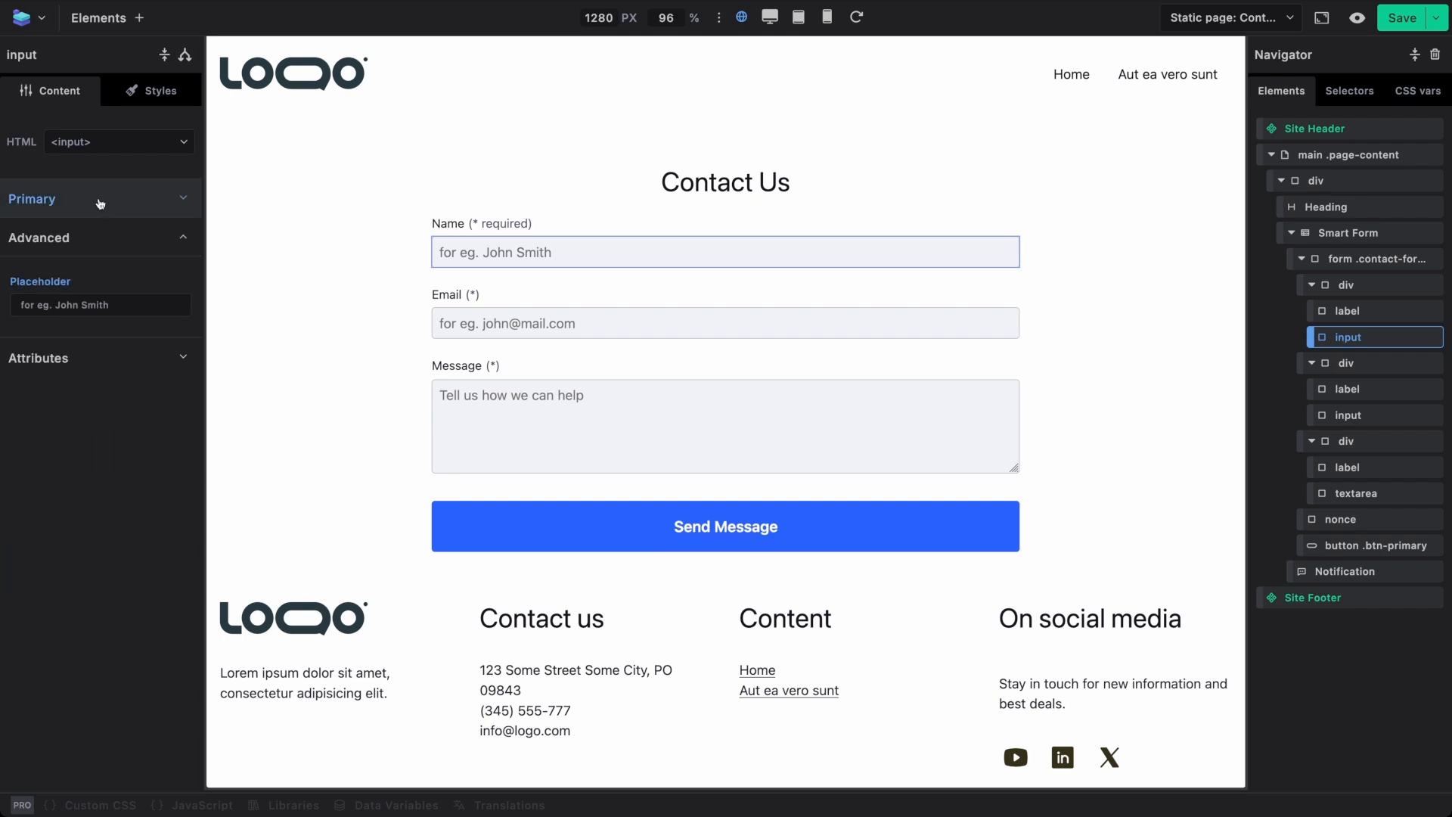
click(114, 306)
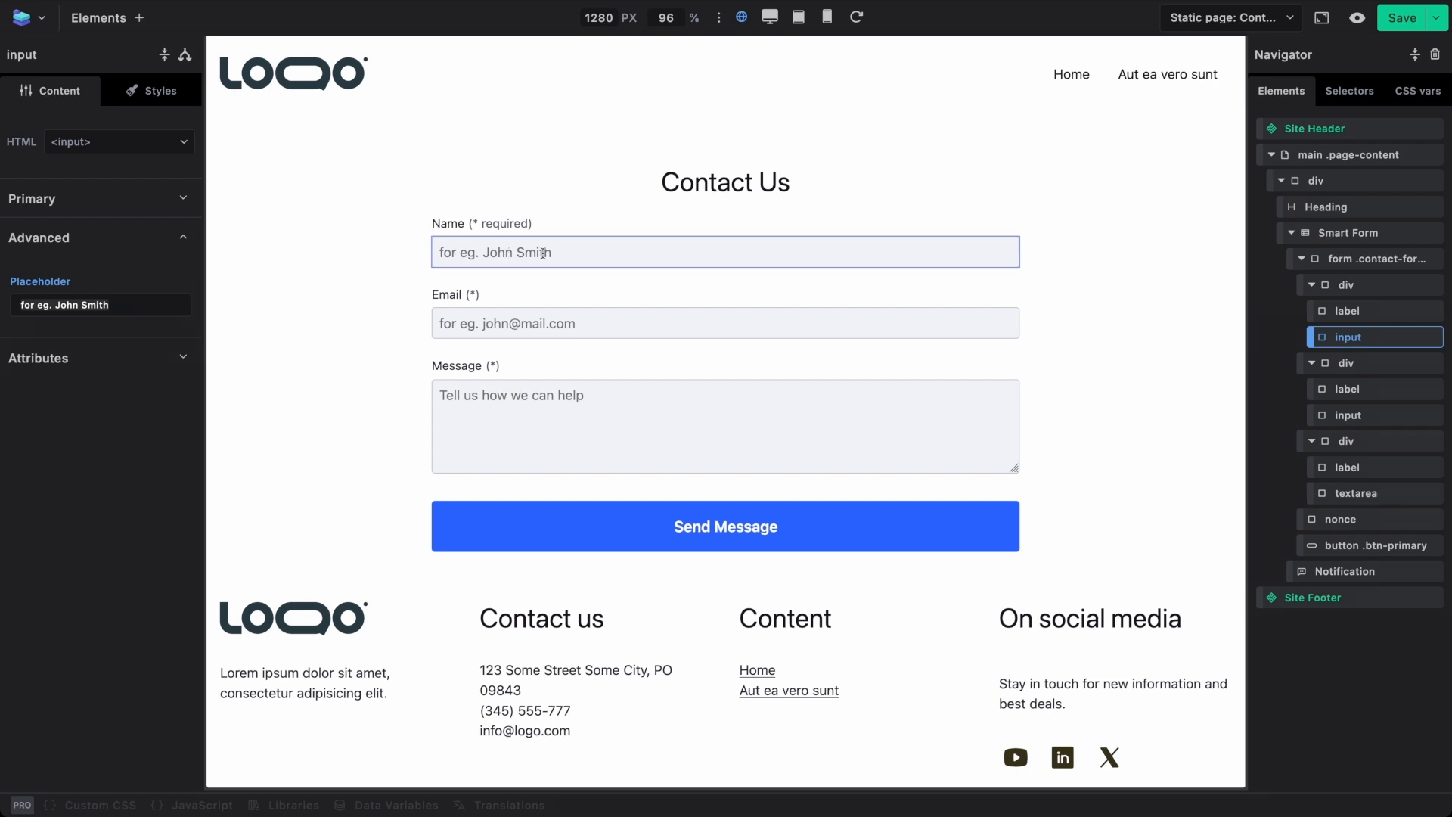
click(91, 237)
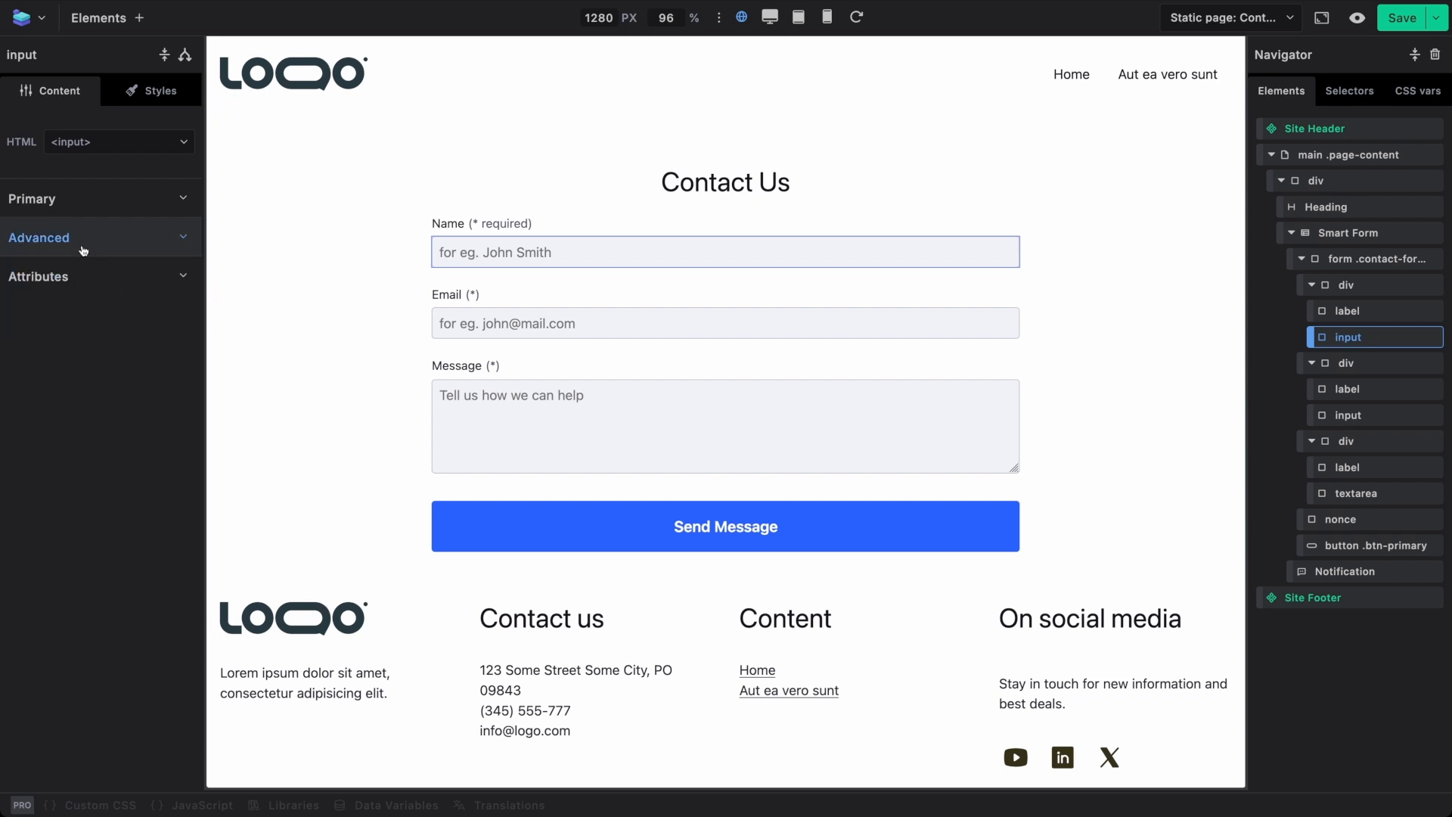
click(111, 280)
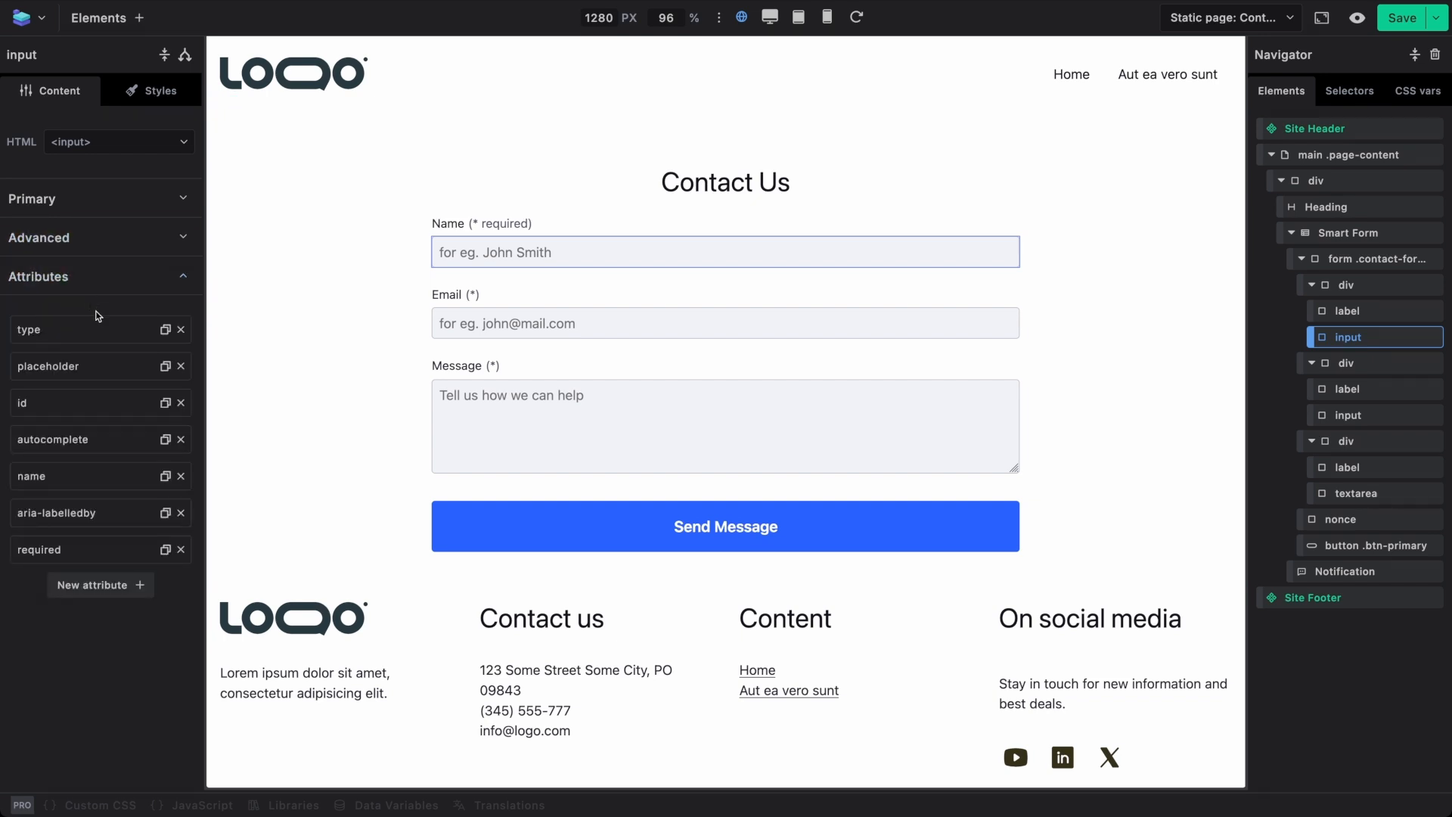
click(67, 439)
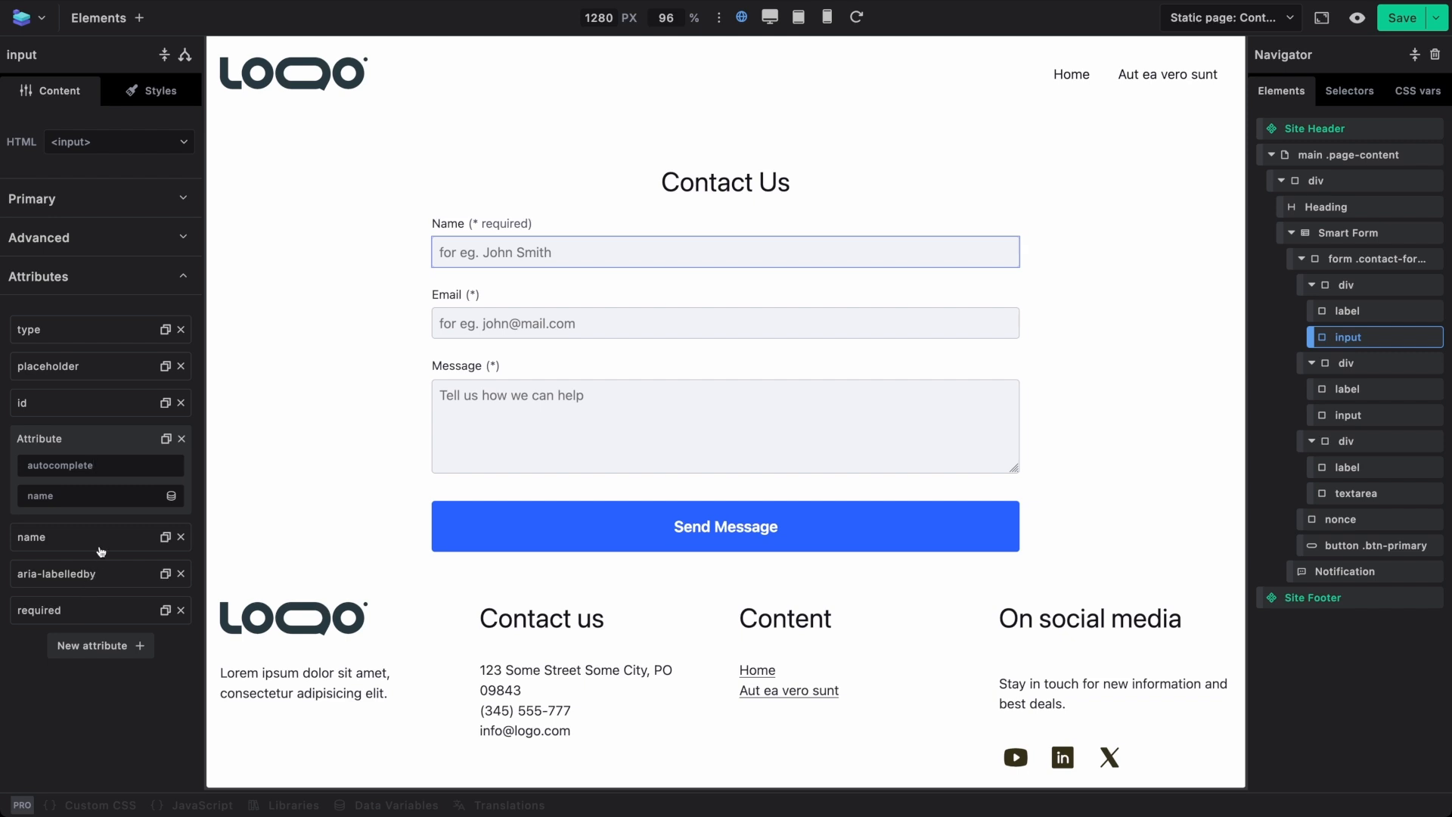
click(130, 204)
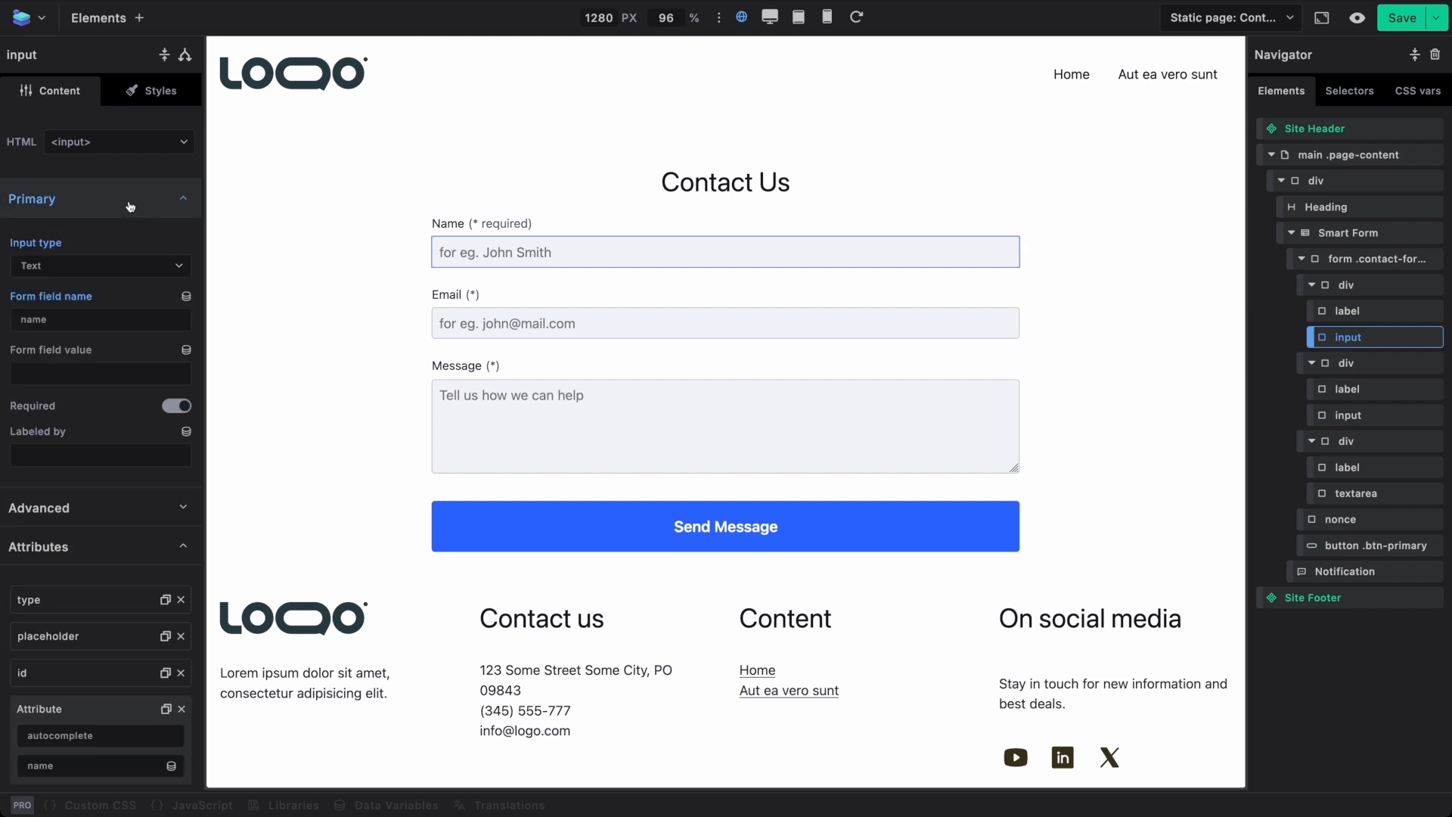
click(154, 546)
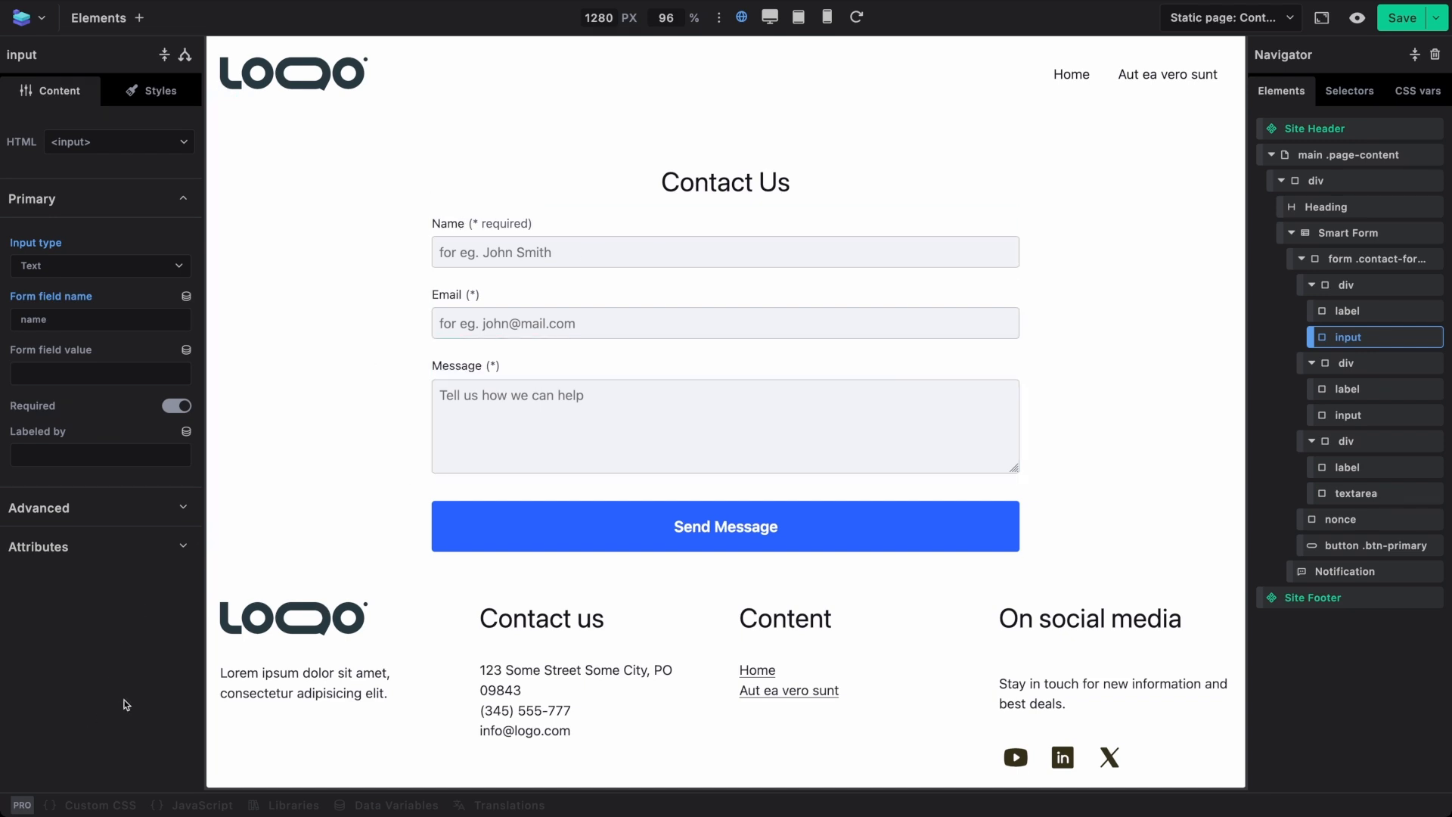
Step: Fill in the Contact Us form's Name field with a first name and the Email field with an email address
click(569, 251)
text(vit)
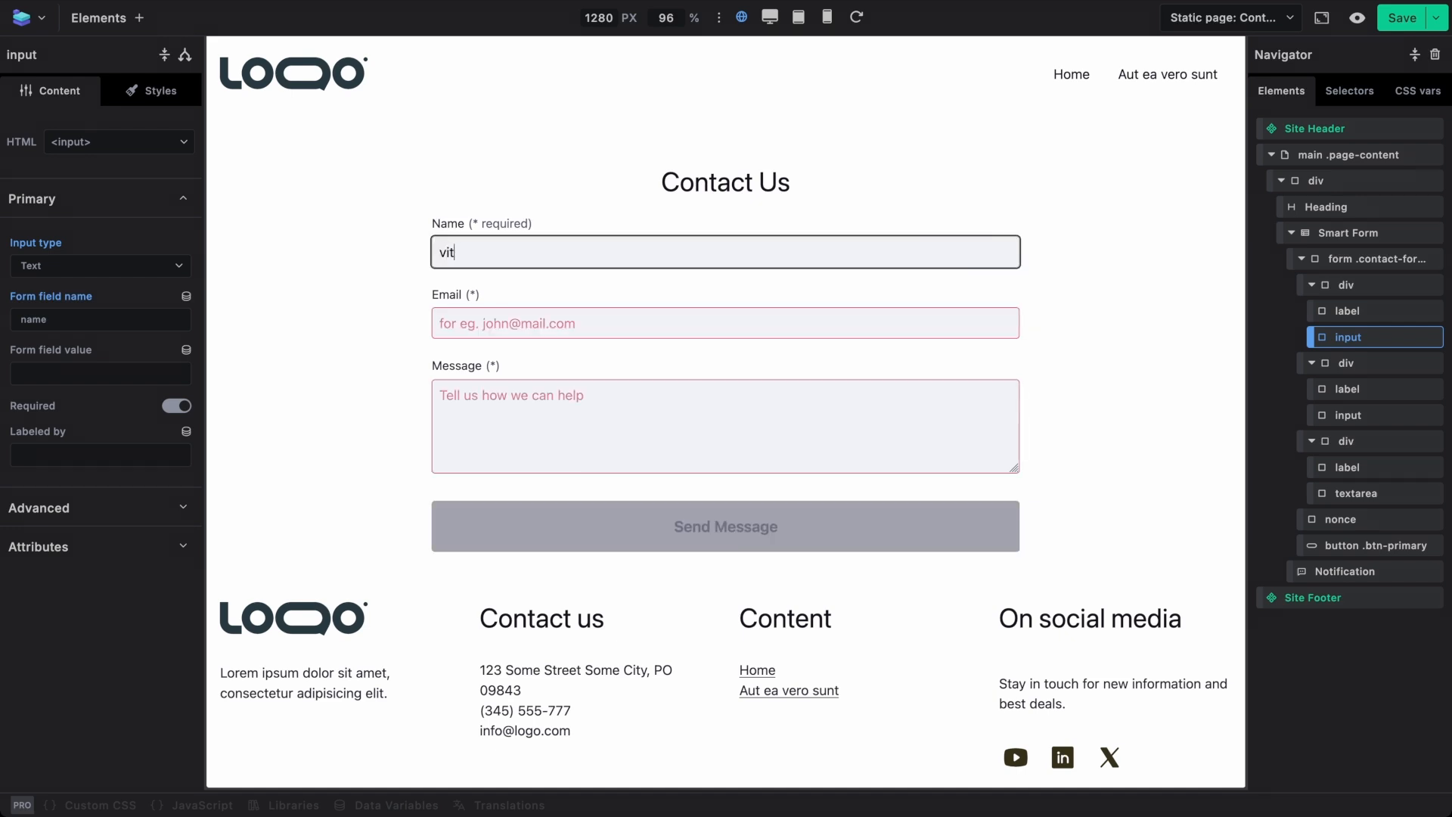
text(alii)
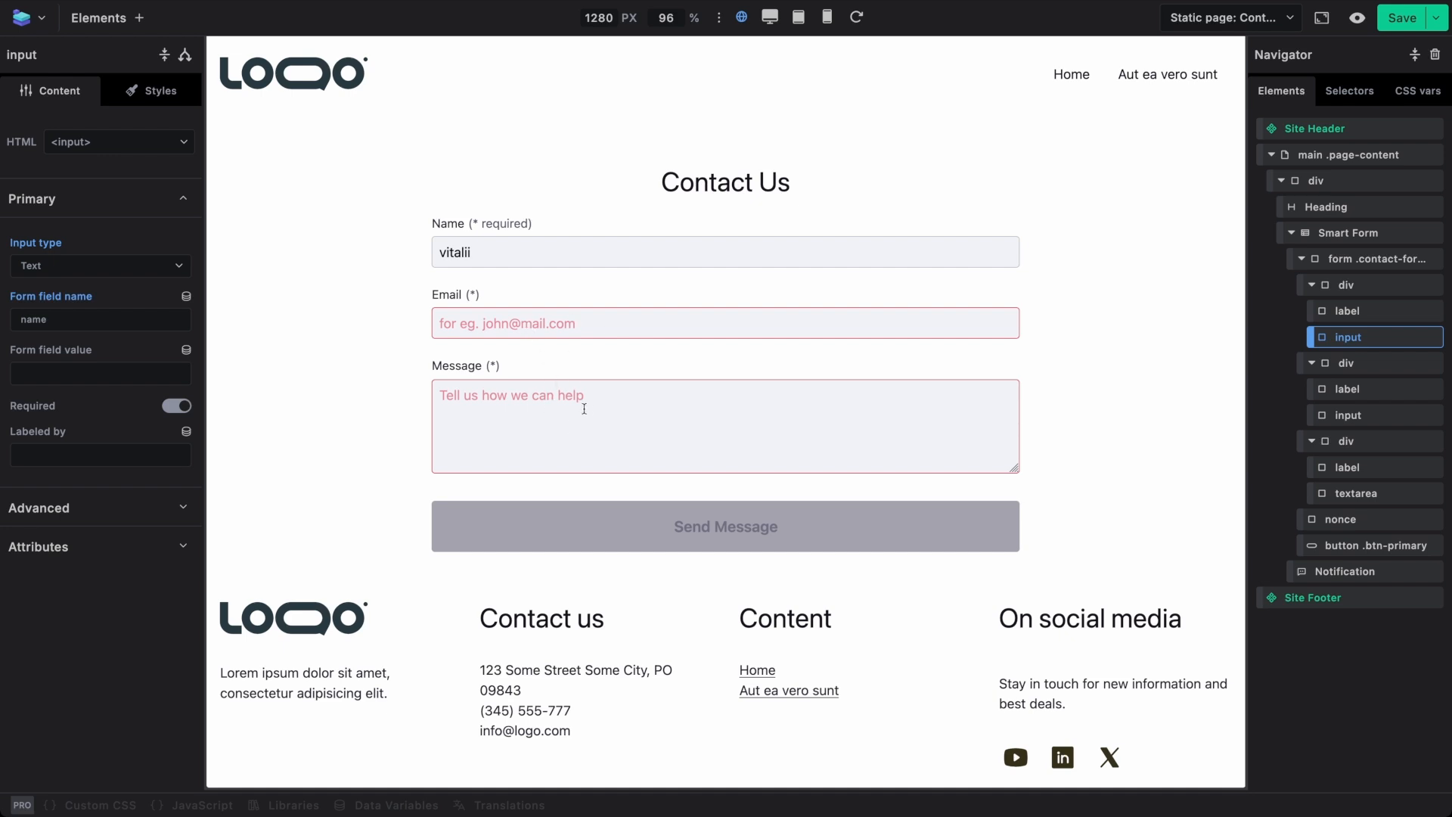
click(561, 326)
text(s@)
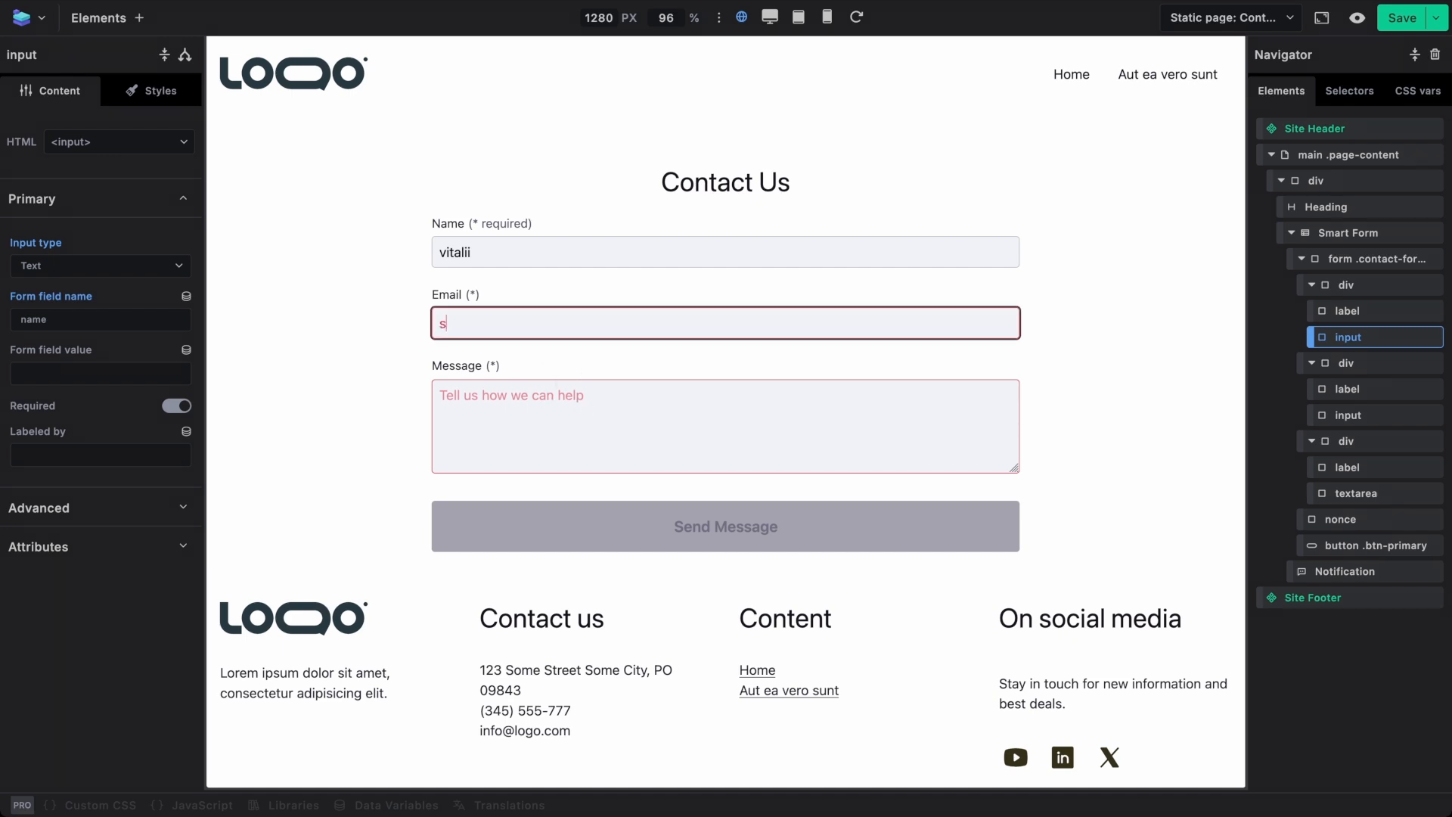
text(s.com)
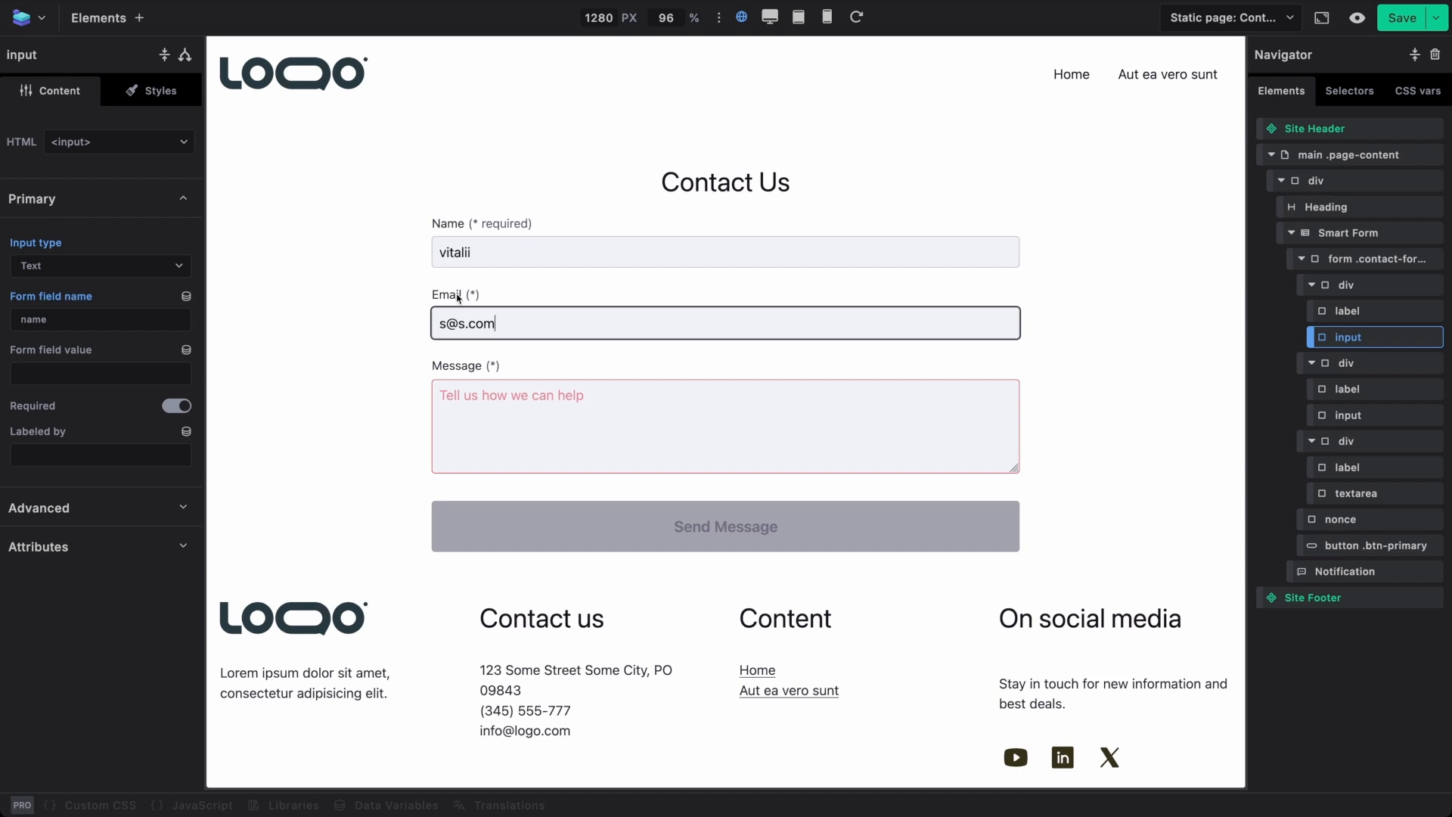
Step: Replace the Email entry with "test" to check how the field validates an improper address
triple_click(503, 324)
key(BackSpace)
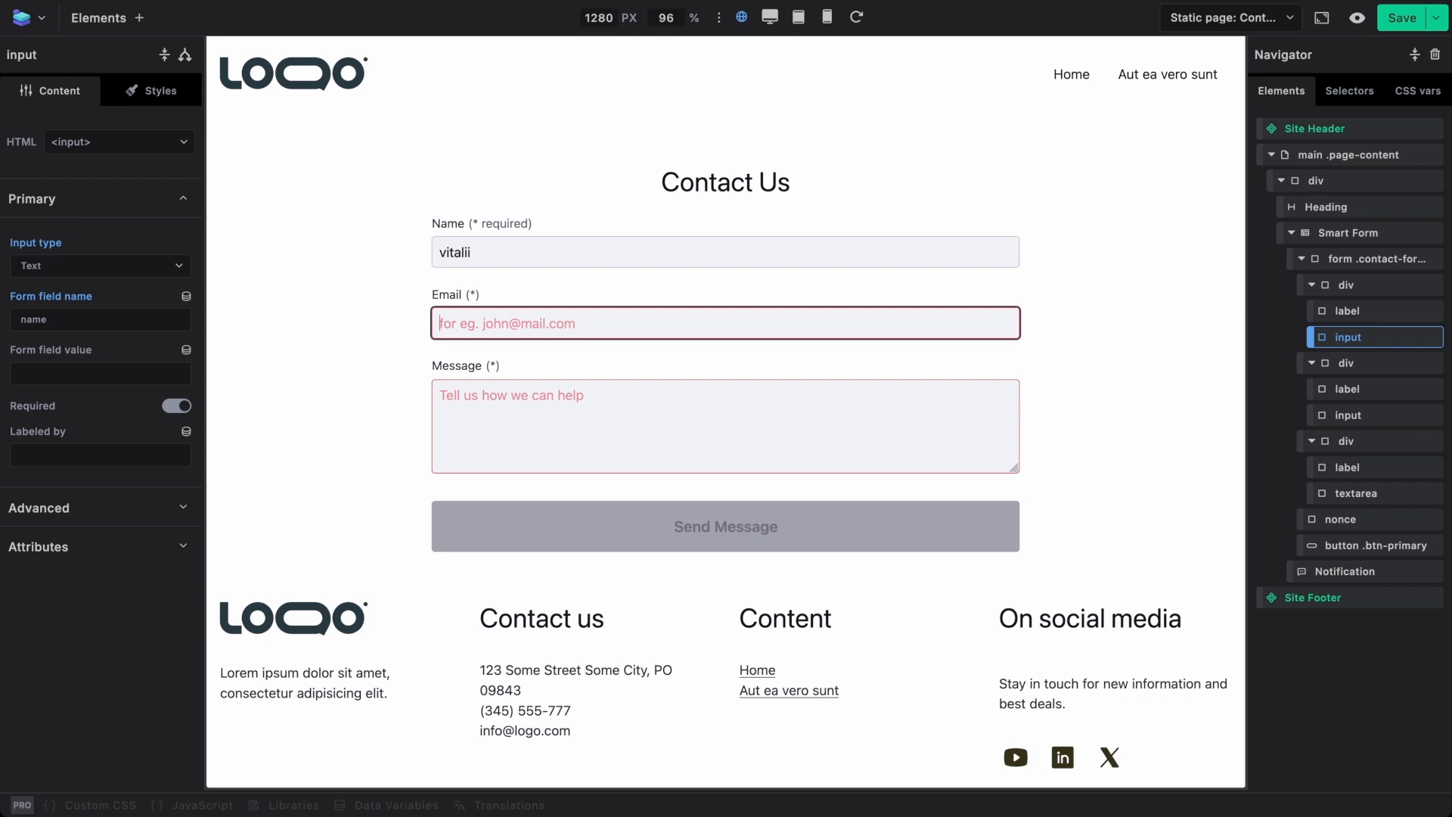
text(test)
click(538, 285)
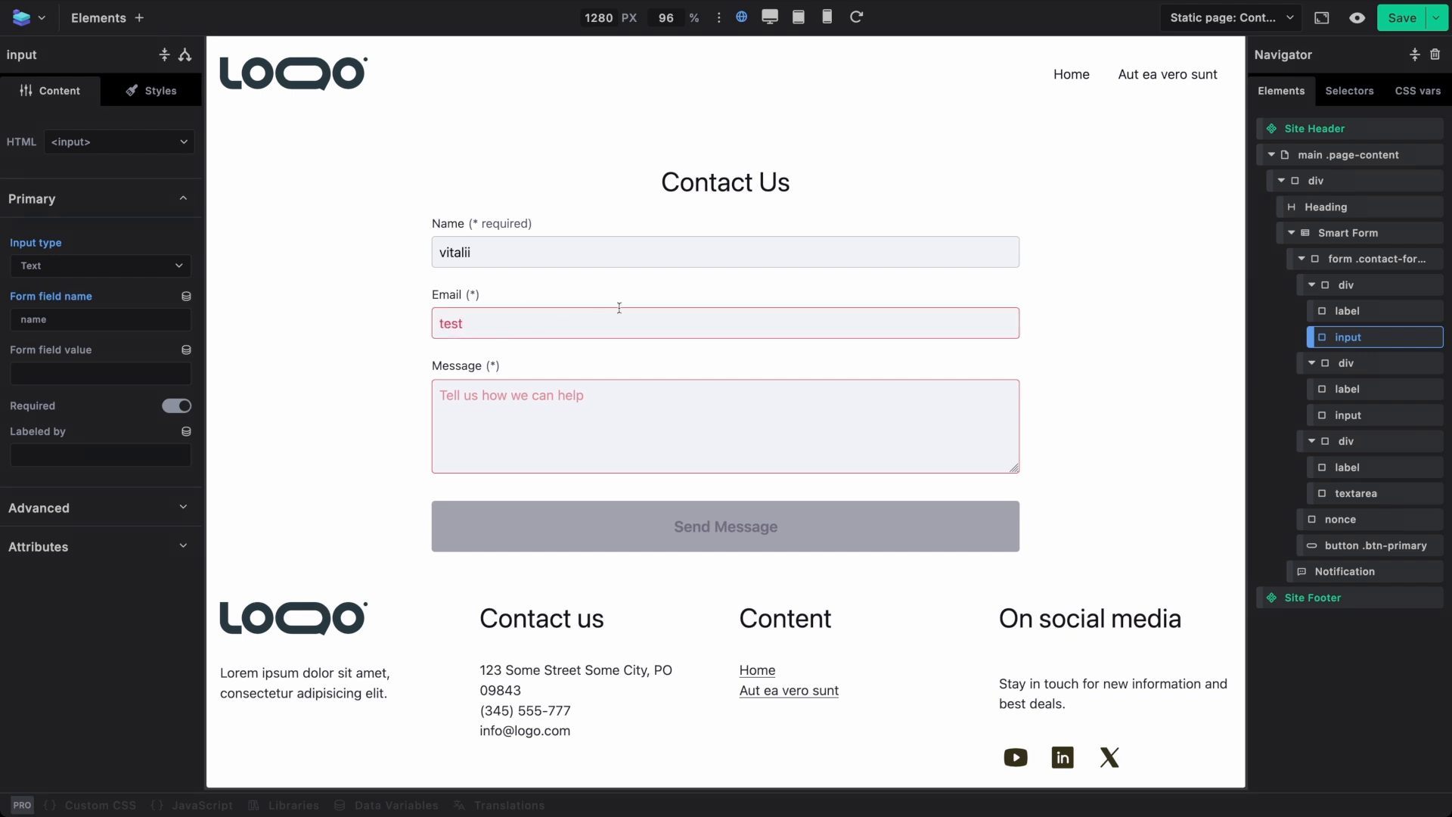
Step: Complete the Contact Us form with a valid email address and the message "test msg", submit it and dismiss the notification
click(509, 323)
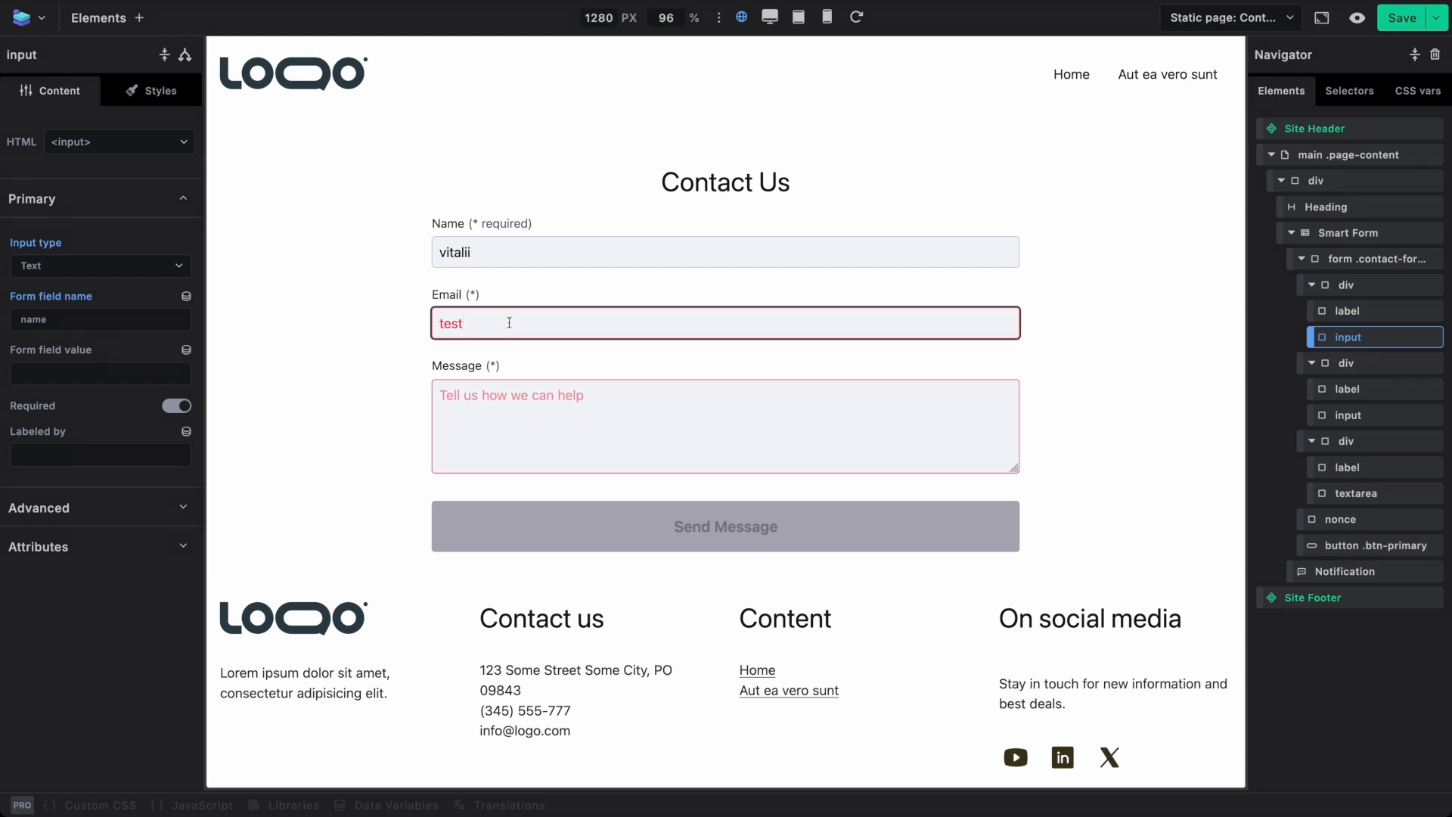
key(ctrl+a)
text(s@s.com)
click(540, 405)
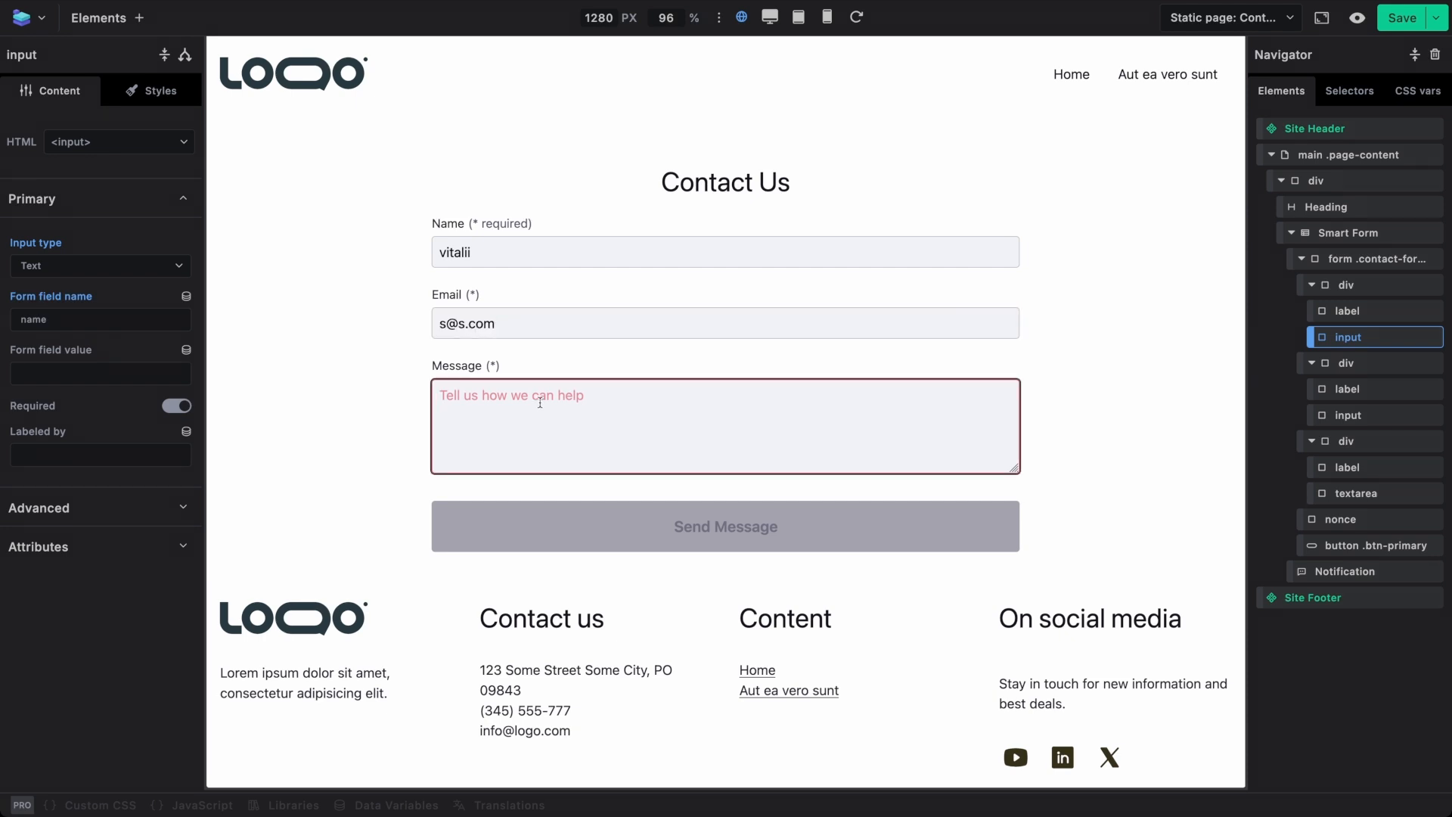
text(test msg)
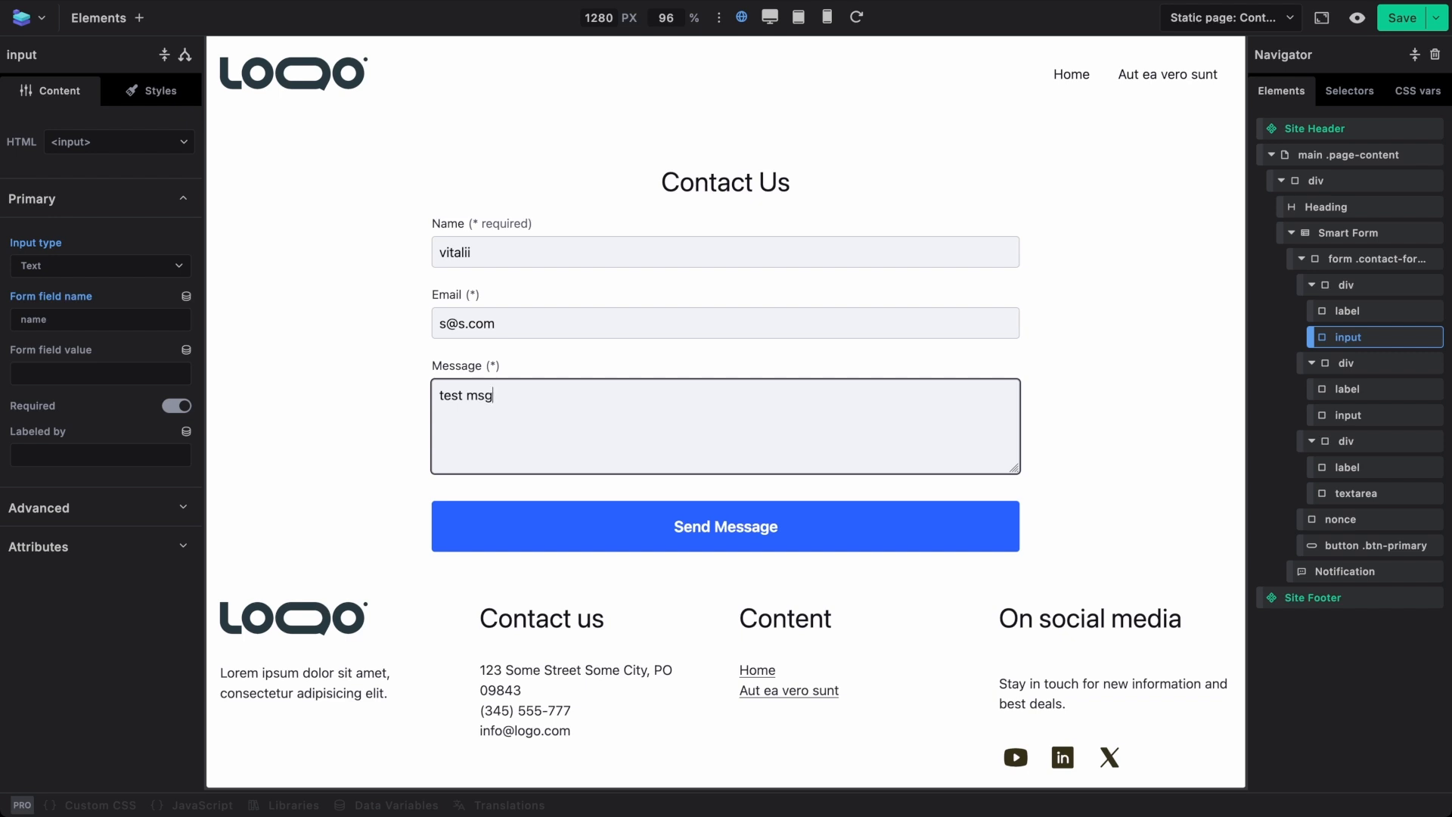
click(1133, 367)
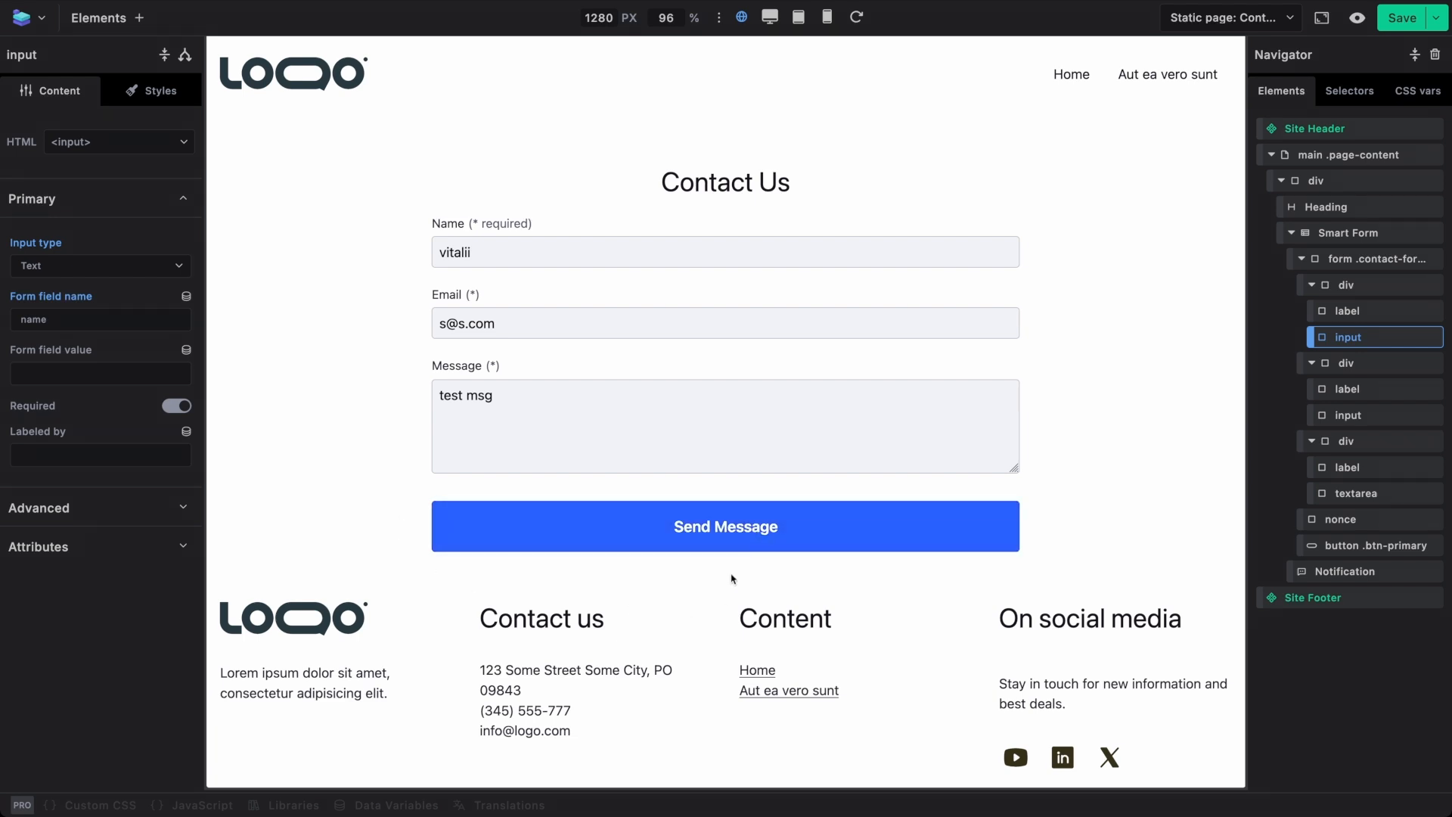
click(728, 531)
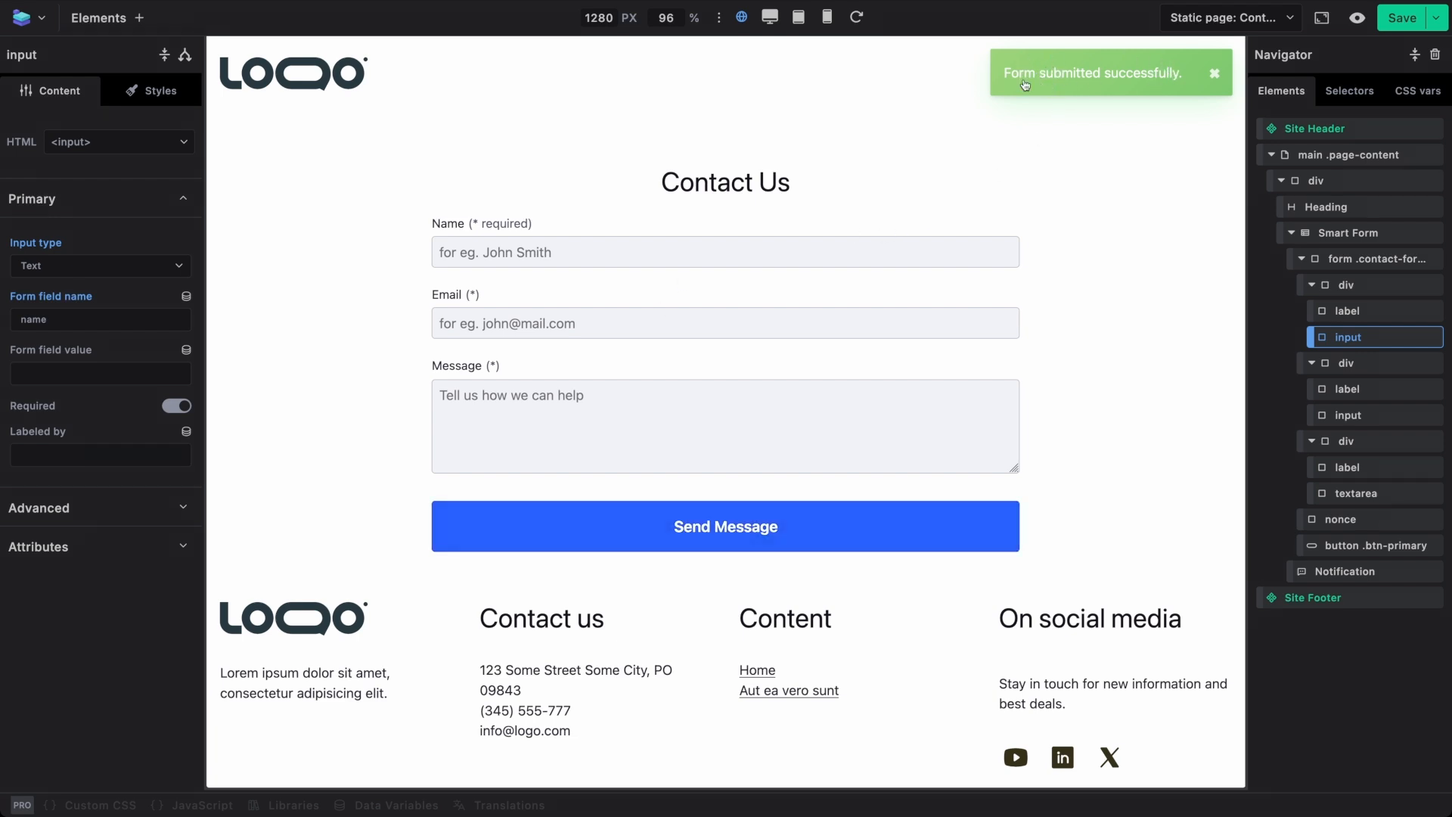
click(1215, 73)
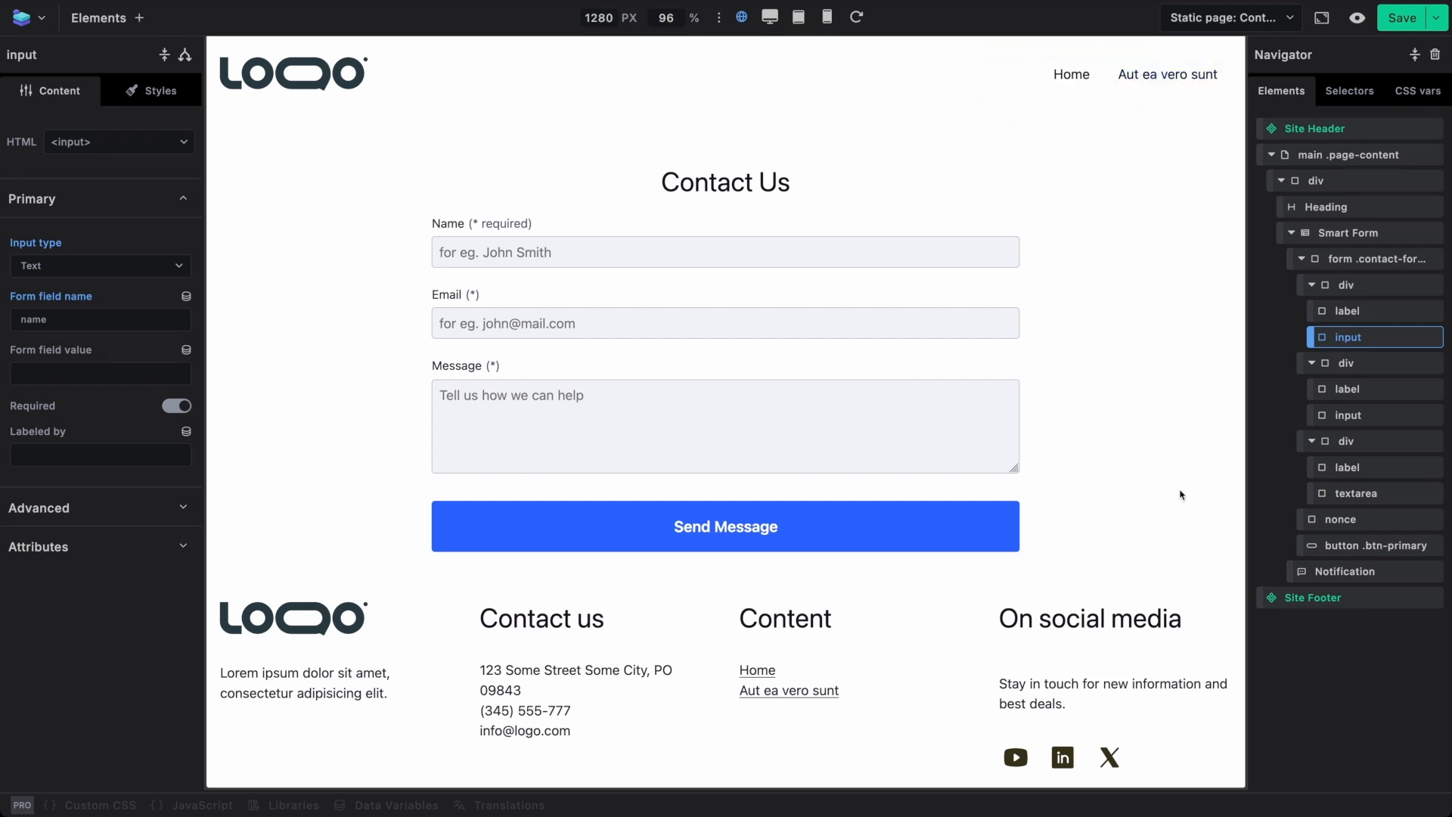
Step: Inspect the Smart Form's Notification element and save the Contact Us page
click(1330, 573)
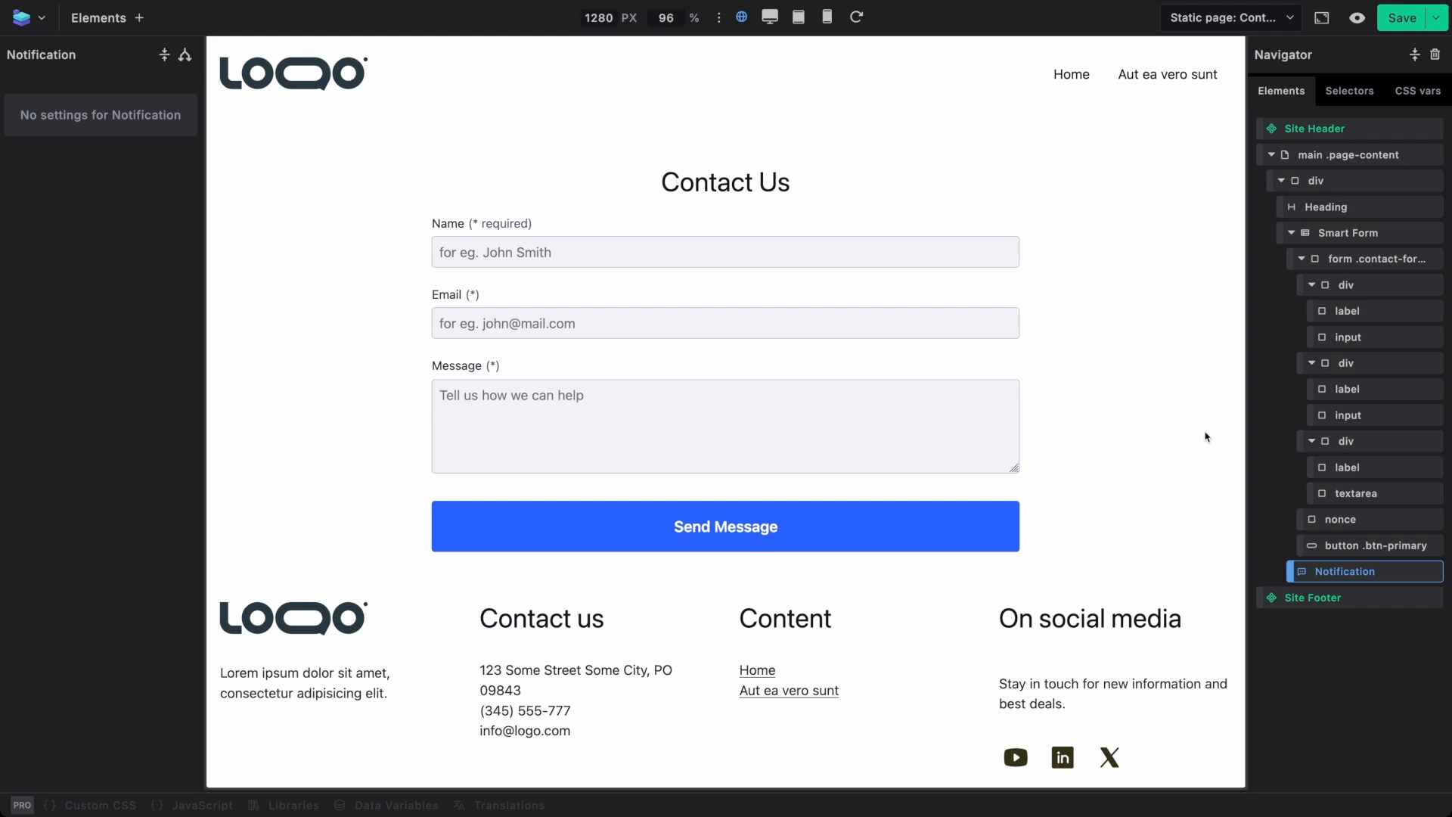
click(1395, 22)
Step: Open the Sample Page in Builderius from the WordPress pages list and preview it on the front end
click(22, 17)
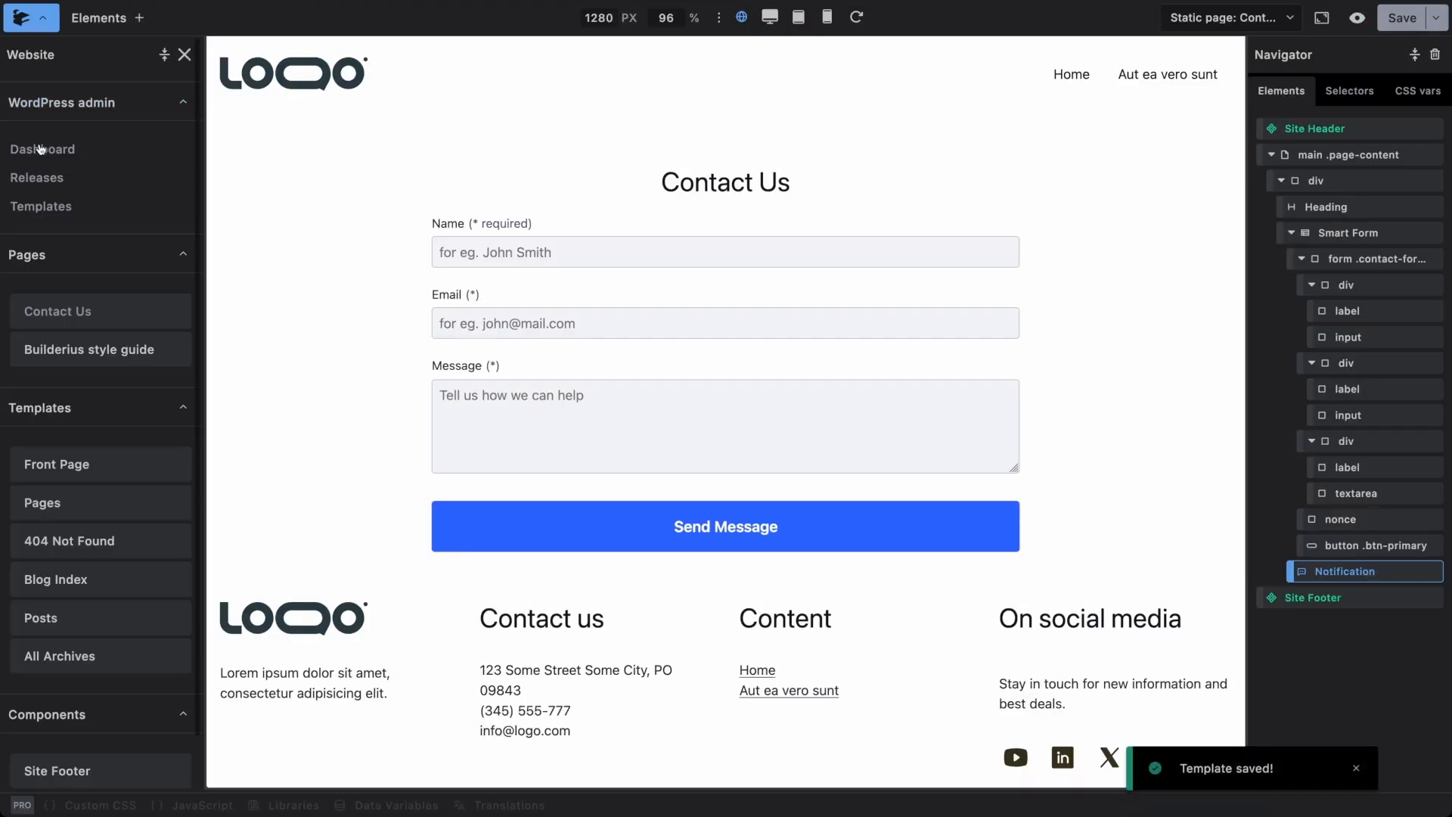
click(47, 205)
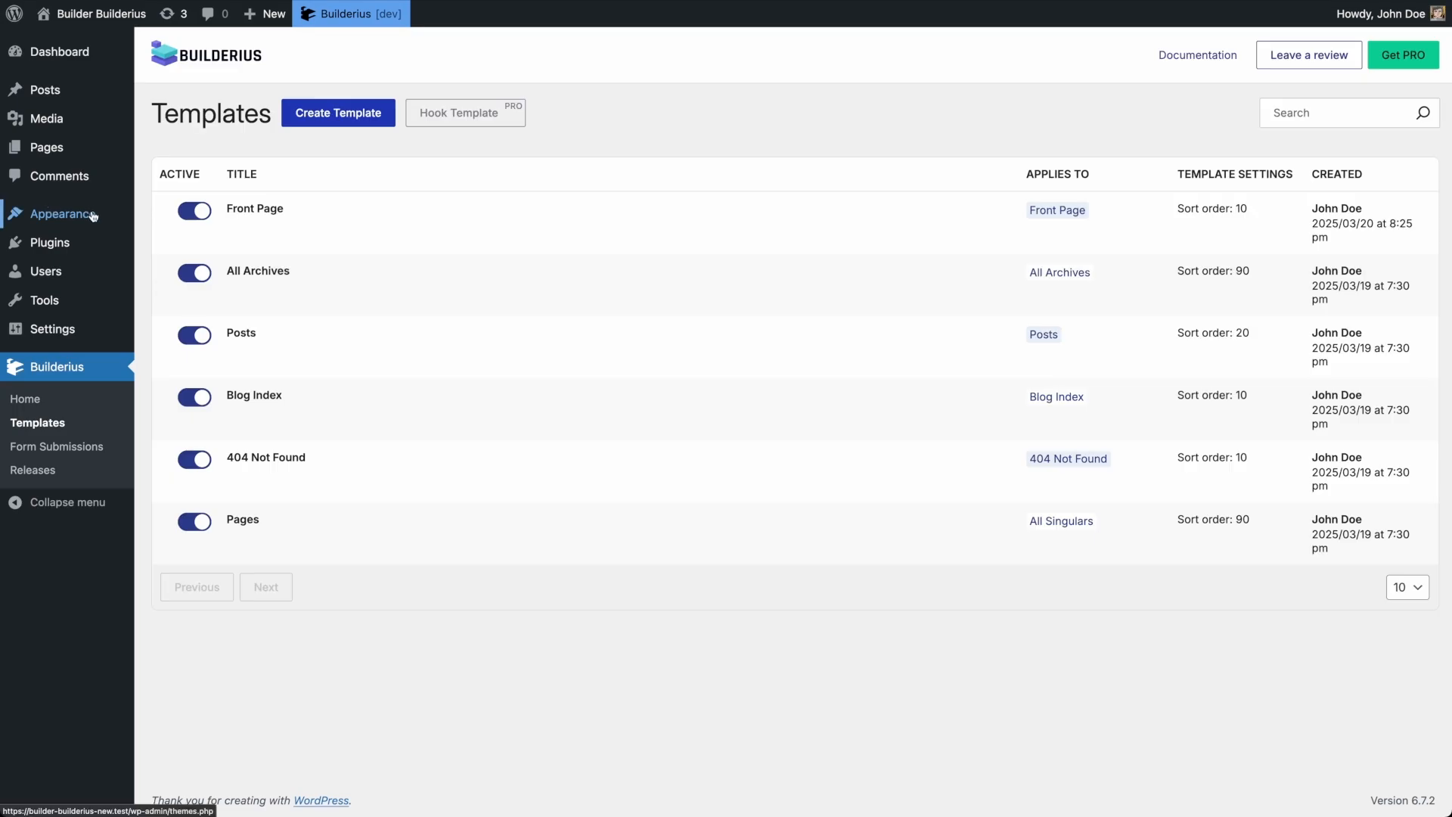
click(55, 149)
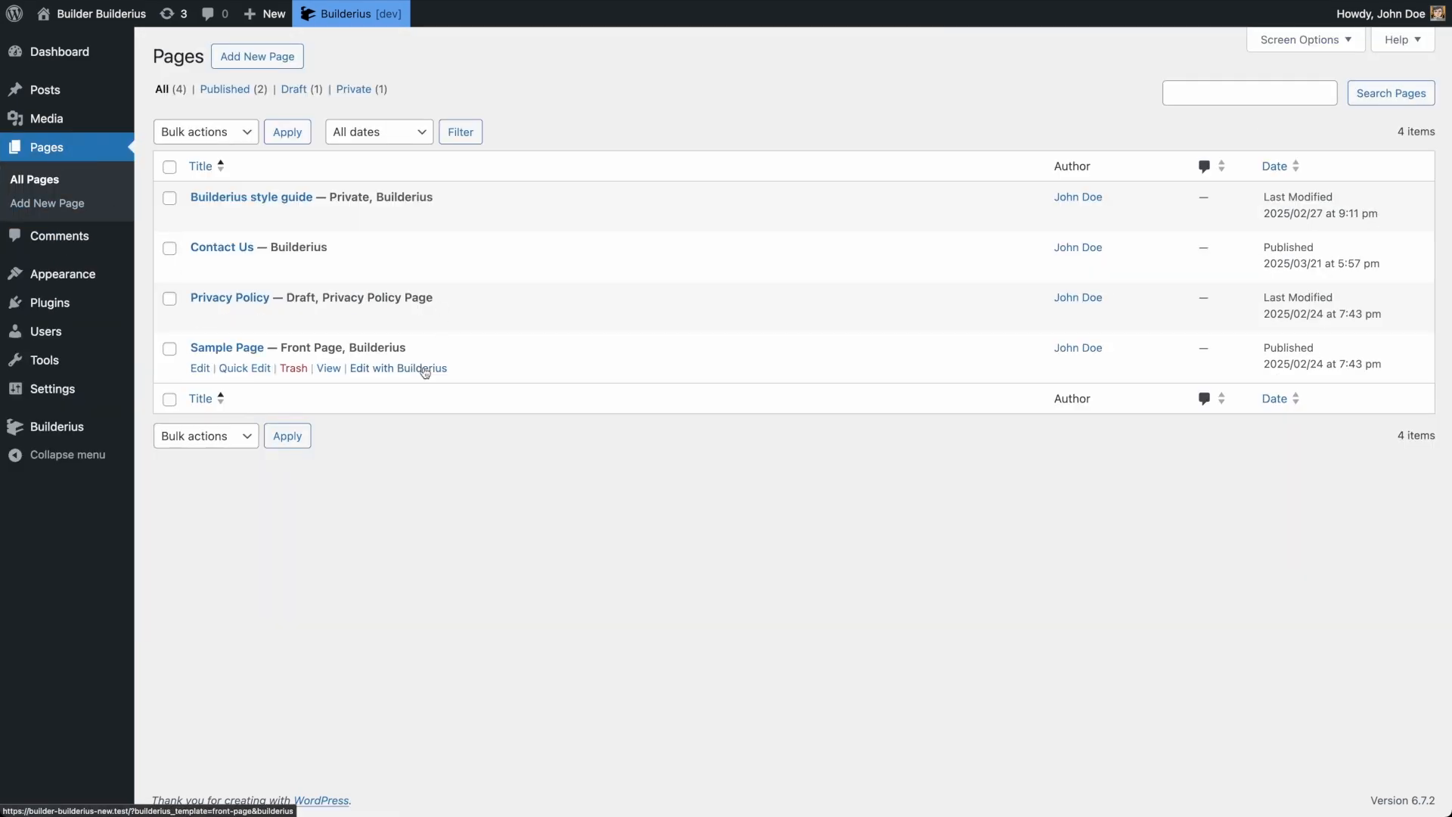
click(380, 370)
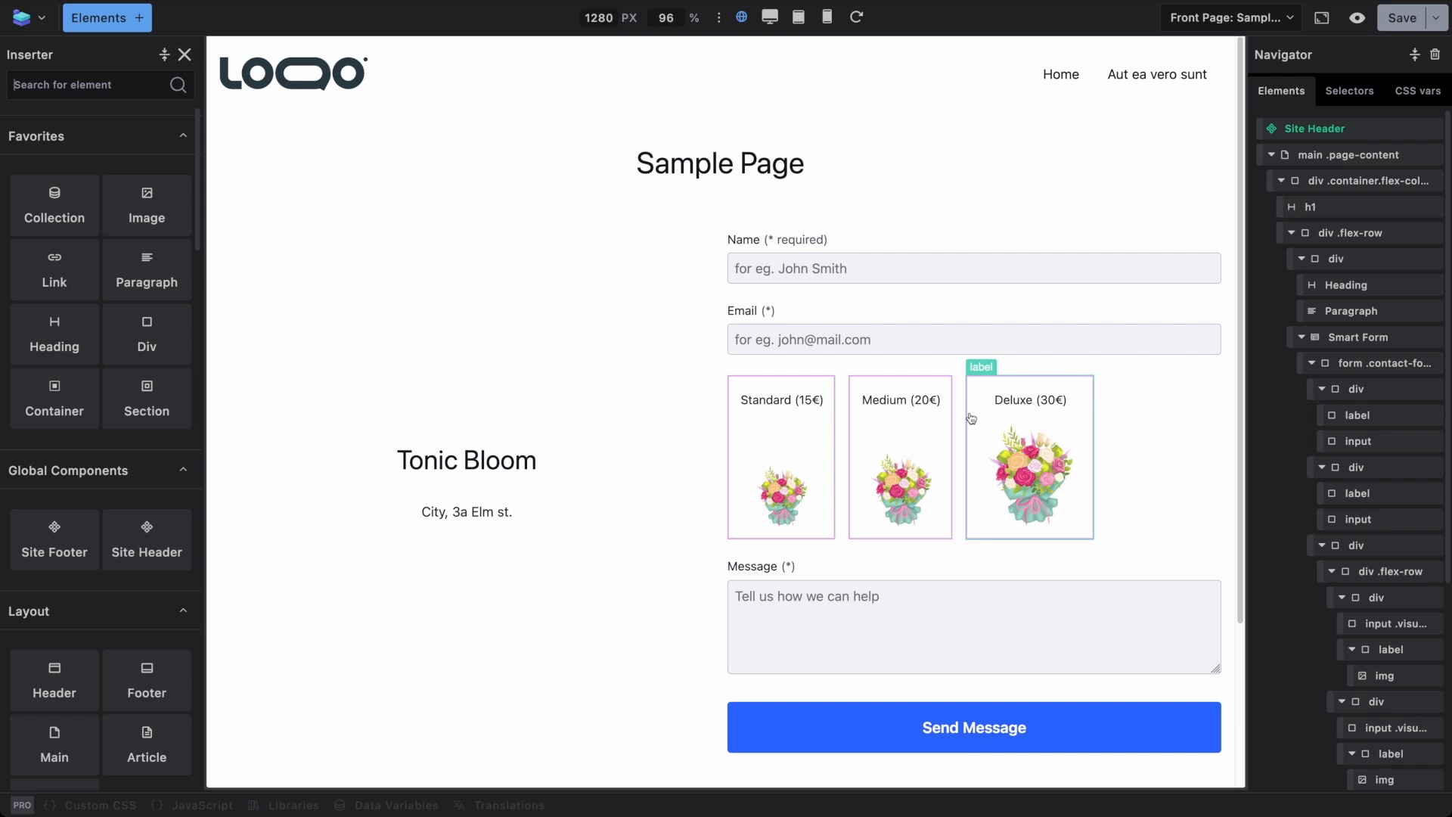
click(1357, 18)
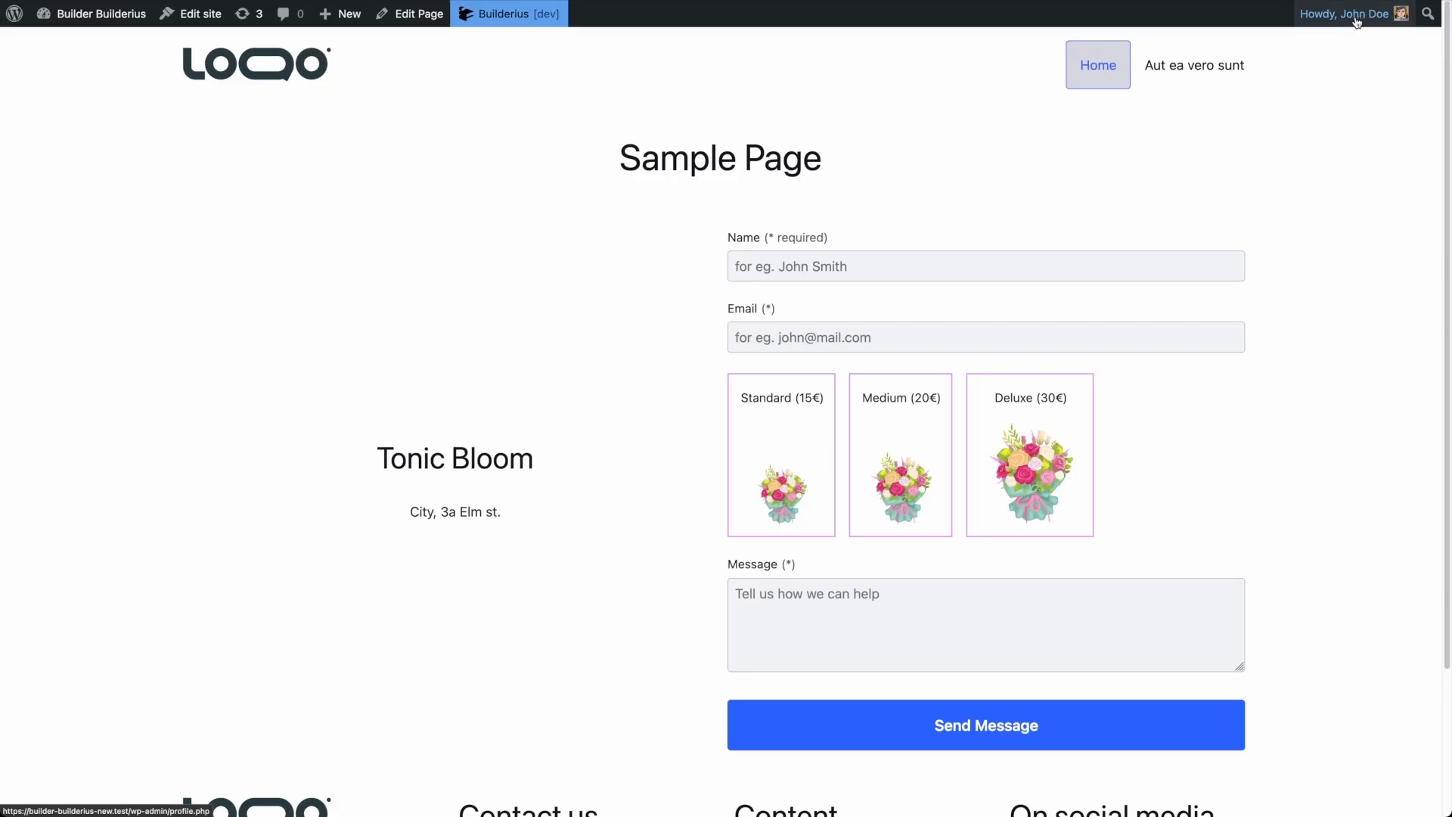
Step: Submit the Sample Page form with a name, an email address, the Medium (20€) bouquet and the message "Test message"
click(822, 266)
text(Vitalii)
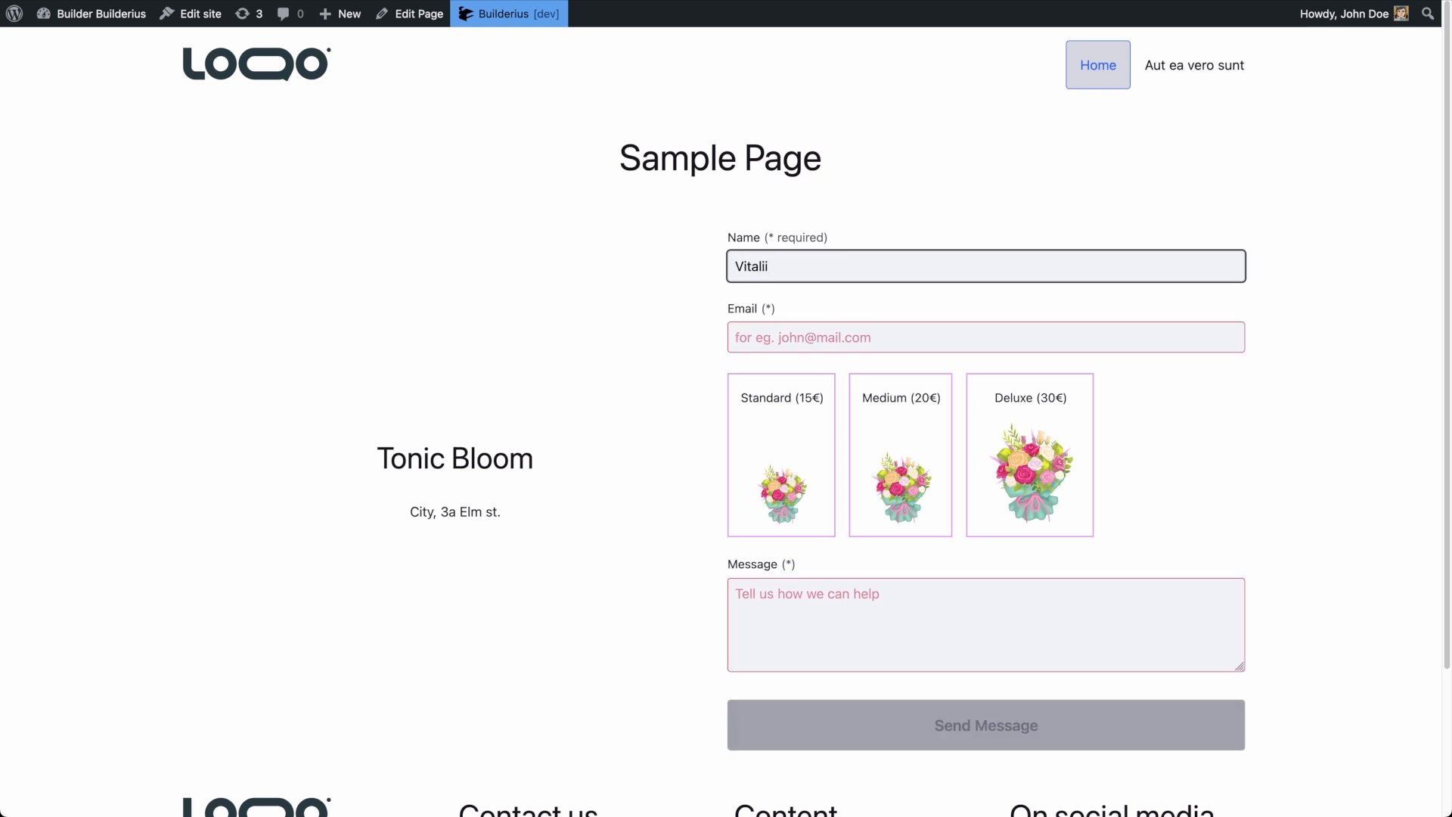
click(735, 338)
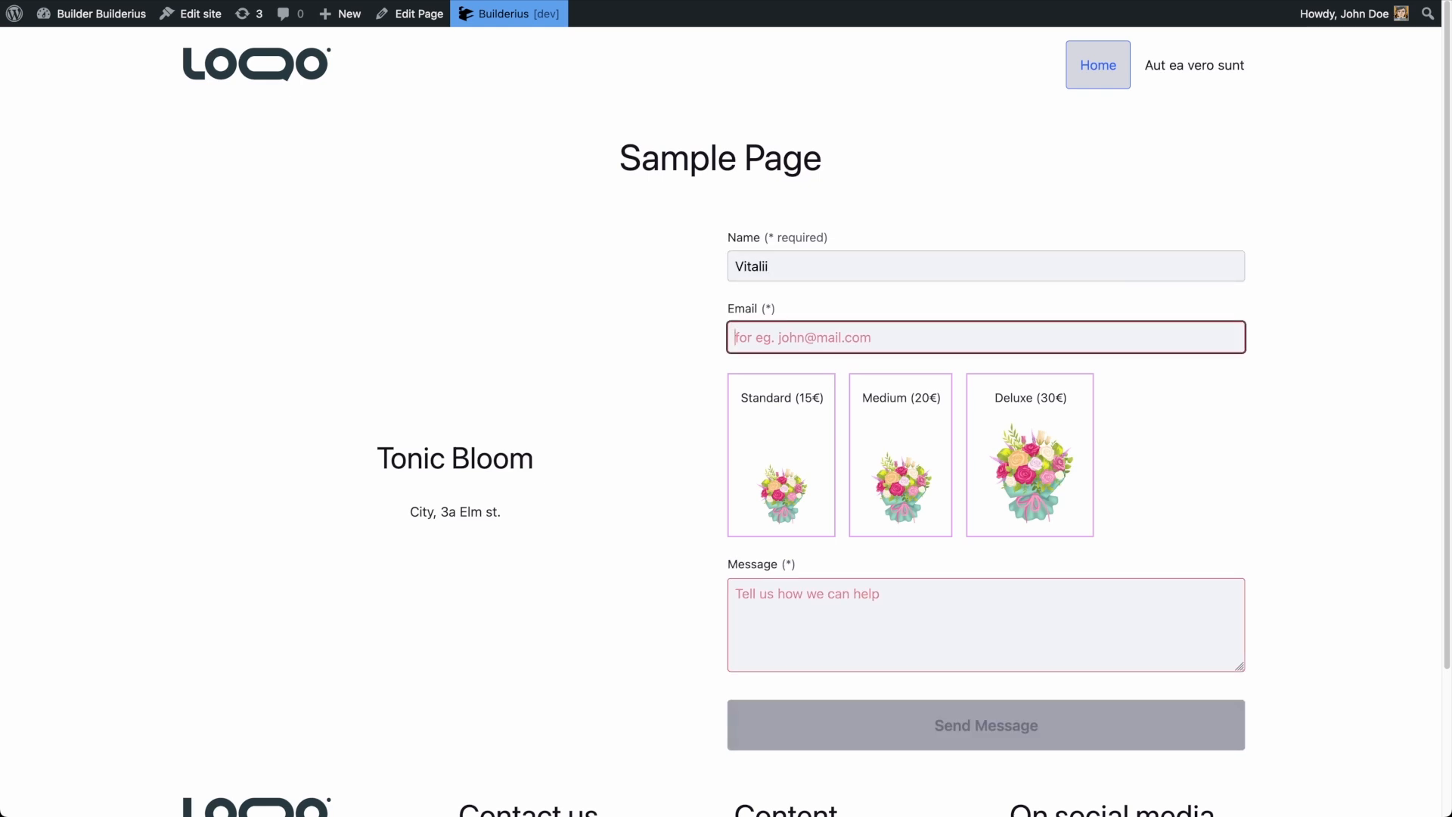
text(s@s.com)
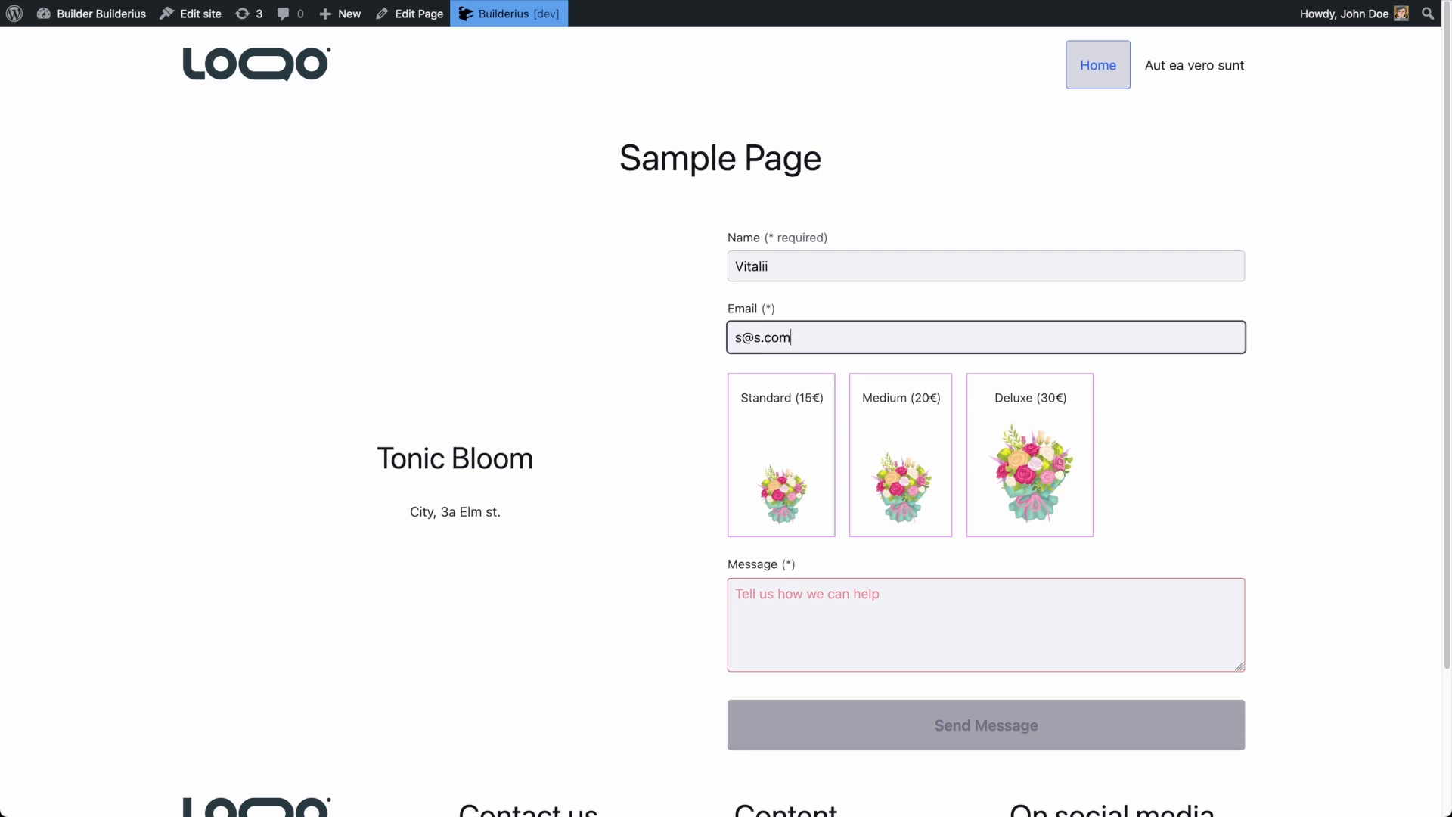
click(899, 439)
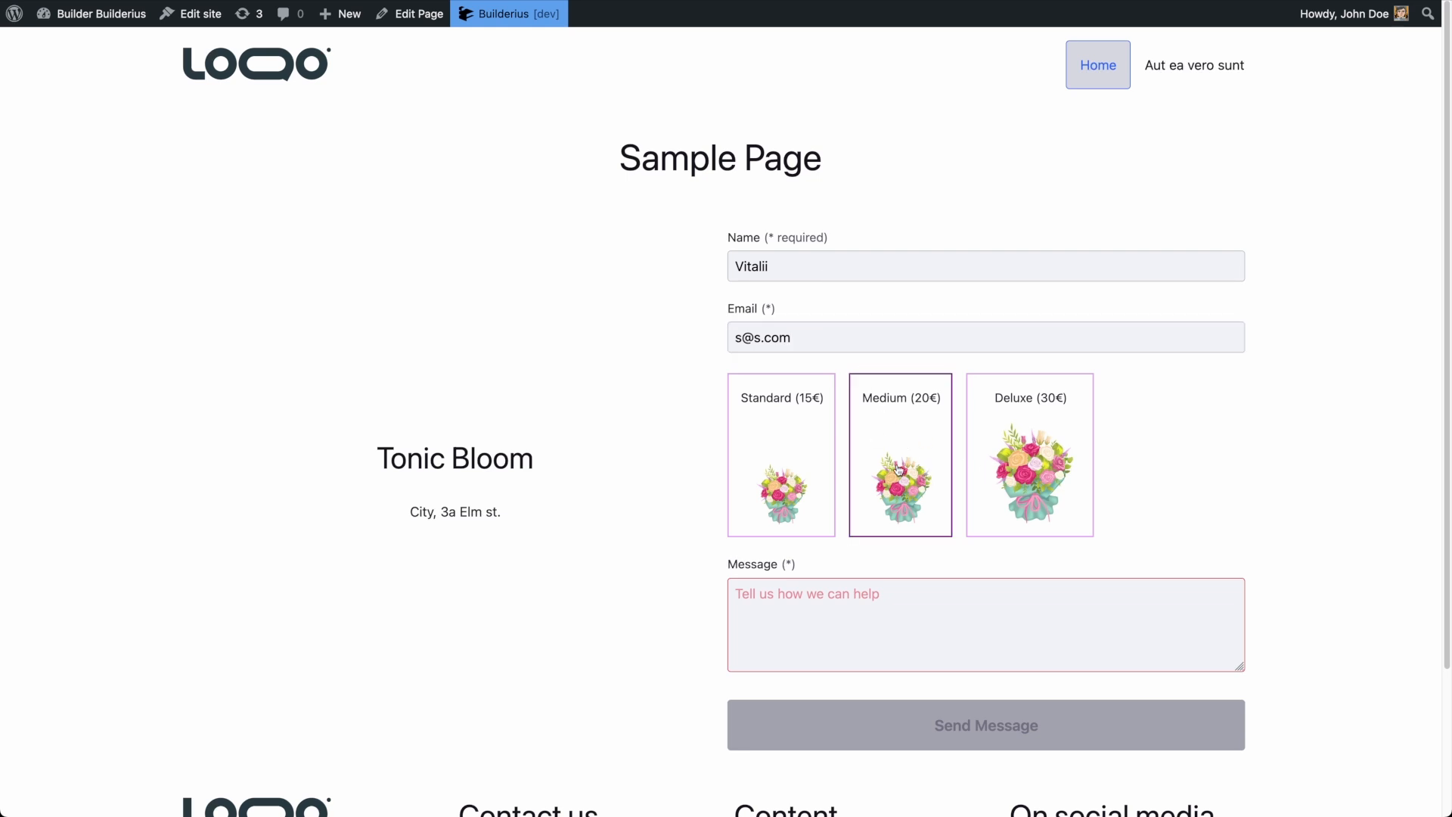
click(899, 595)
text(Test)
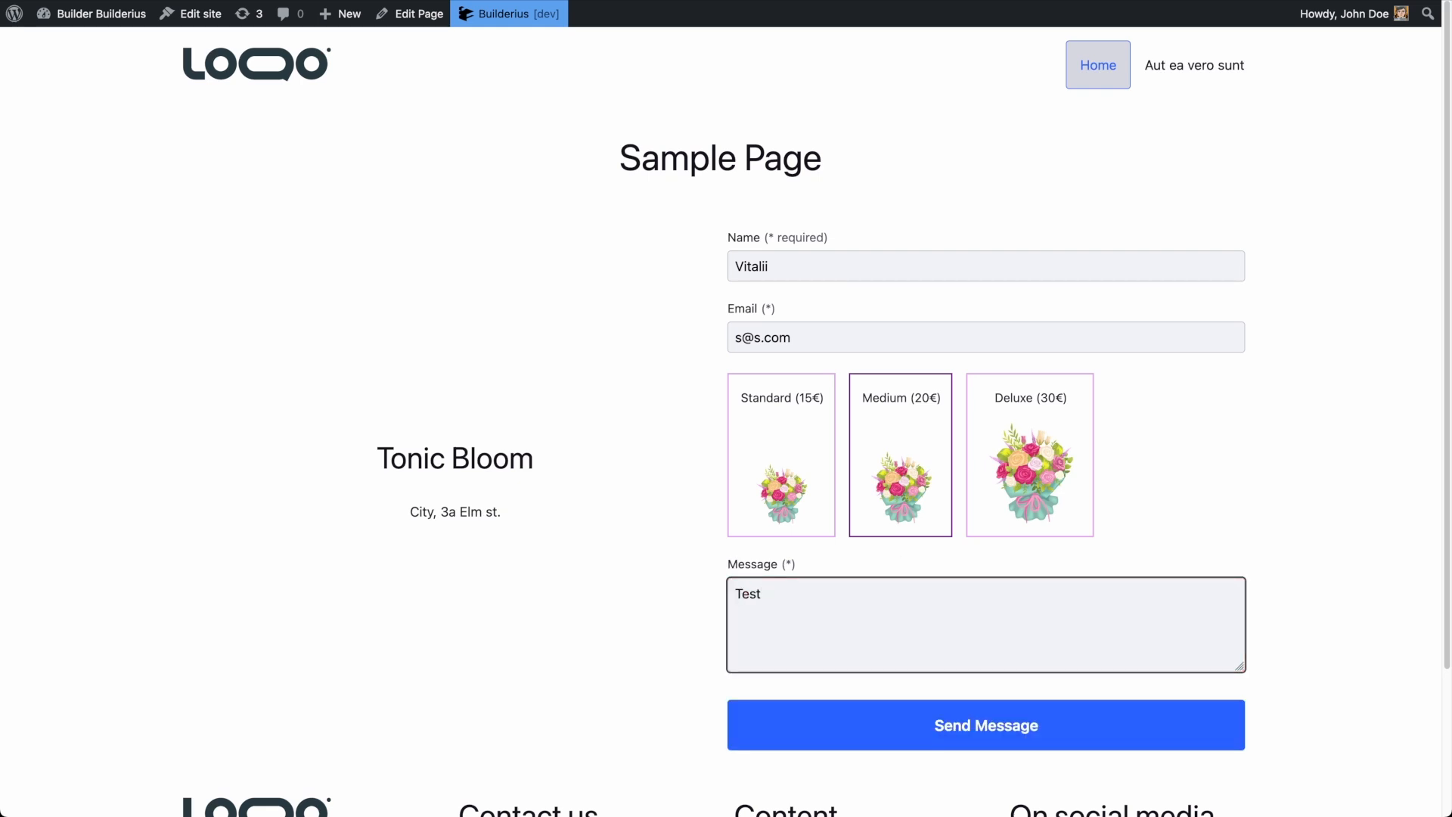
text( message)
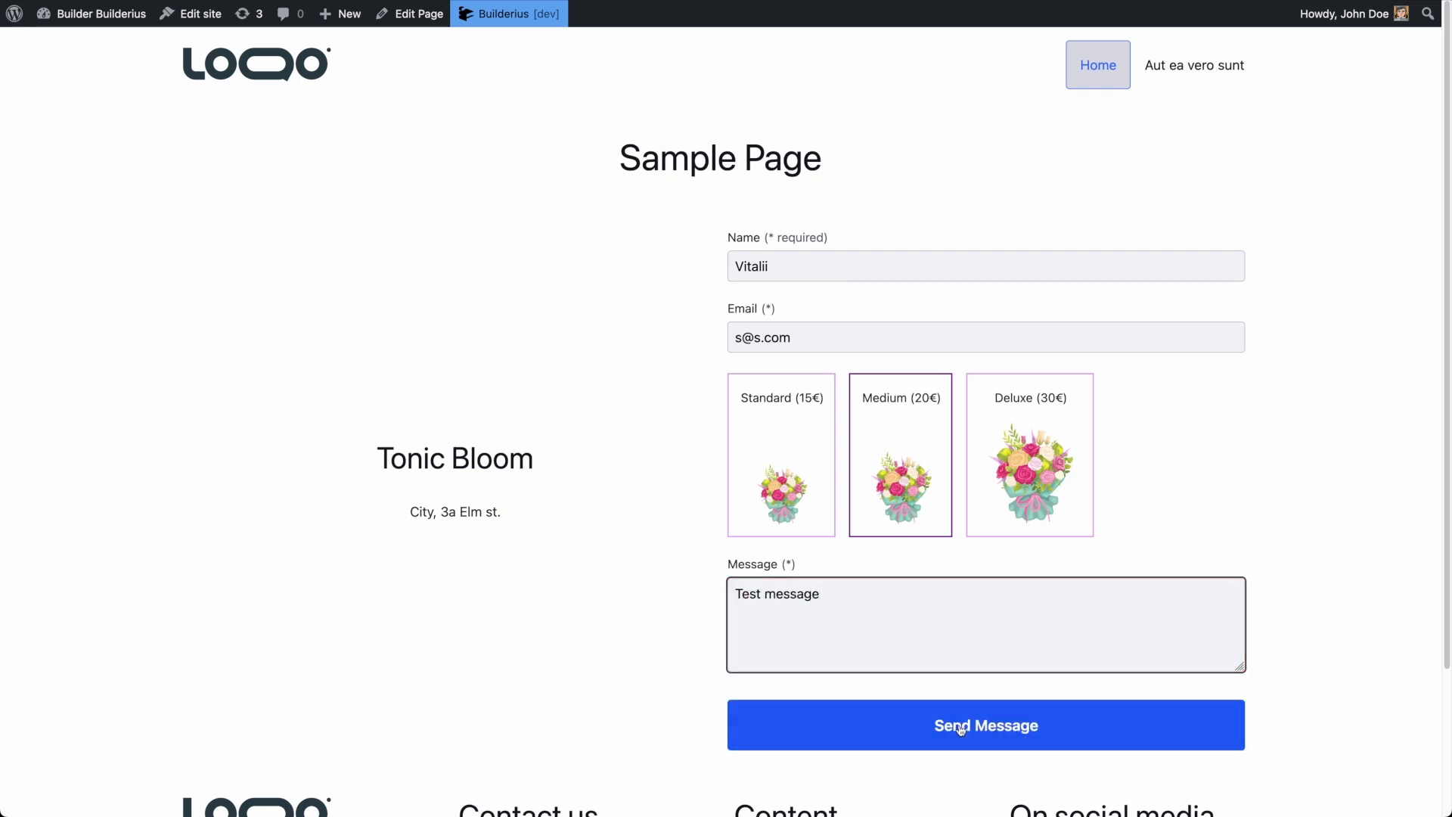
click(994, 733)
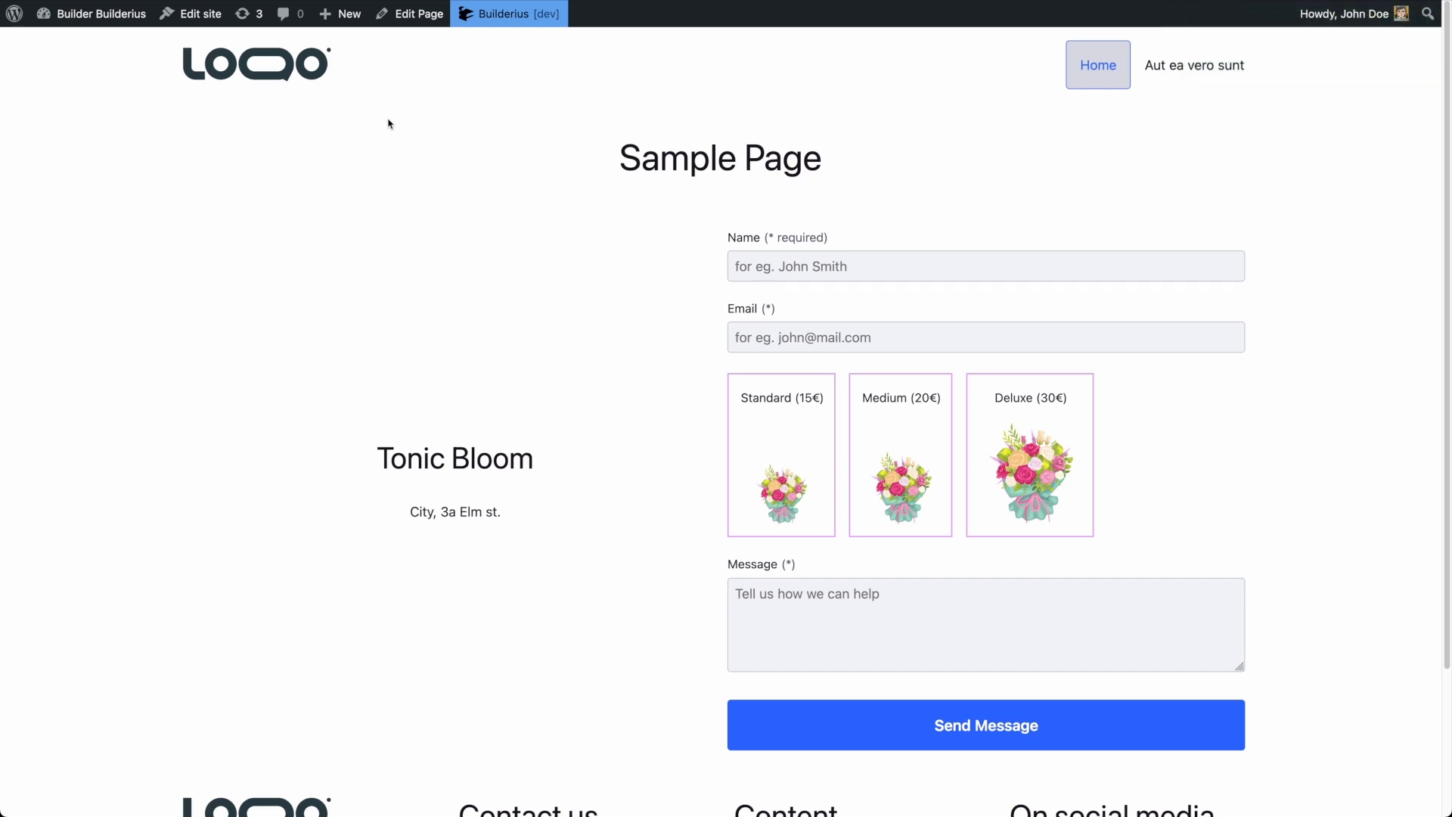
Step: Open the Builderius form submissions list in the WordPress dashboard
mouse_move(121, 15)
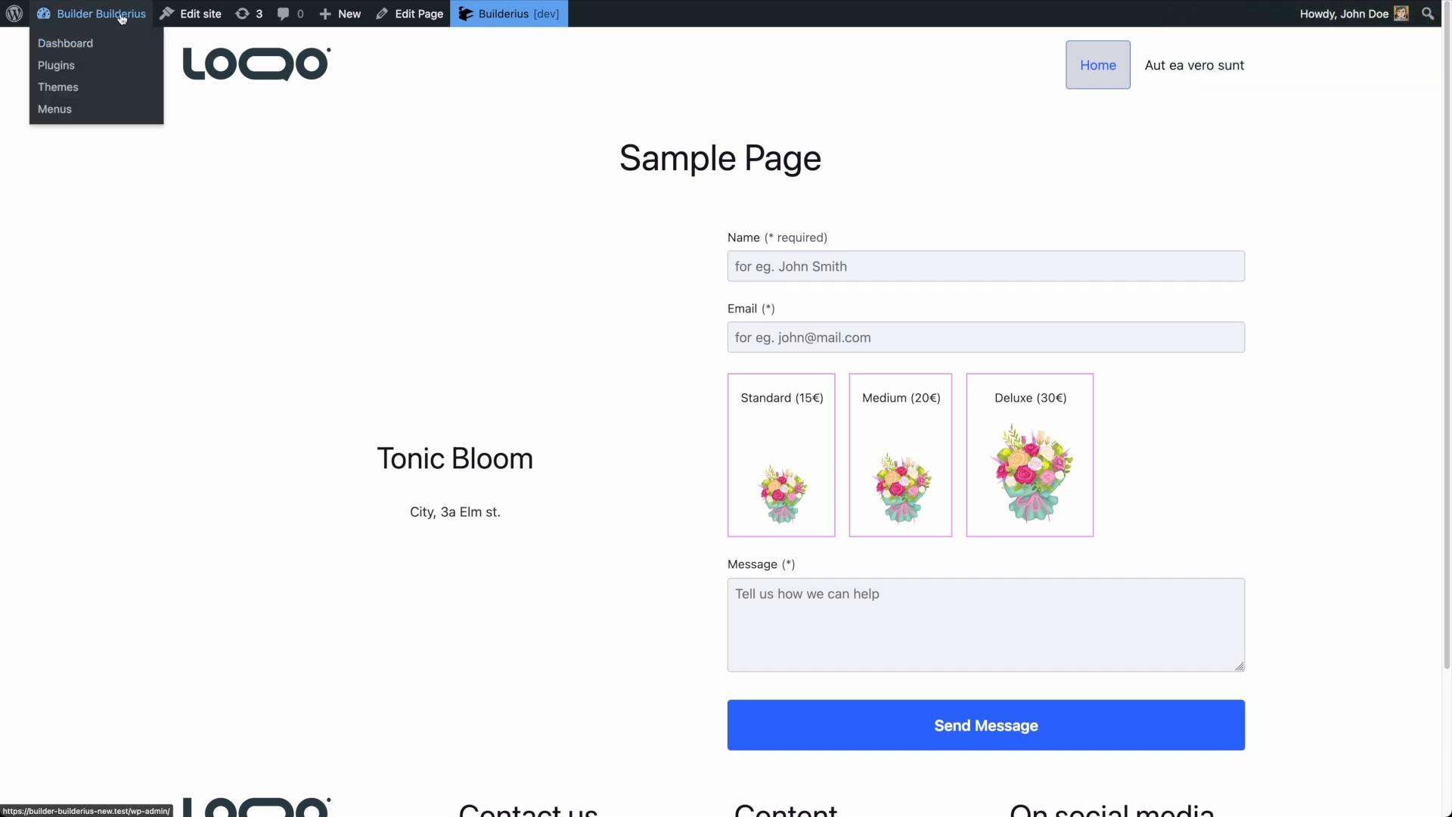
click(72, 46)
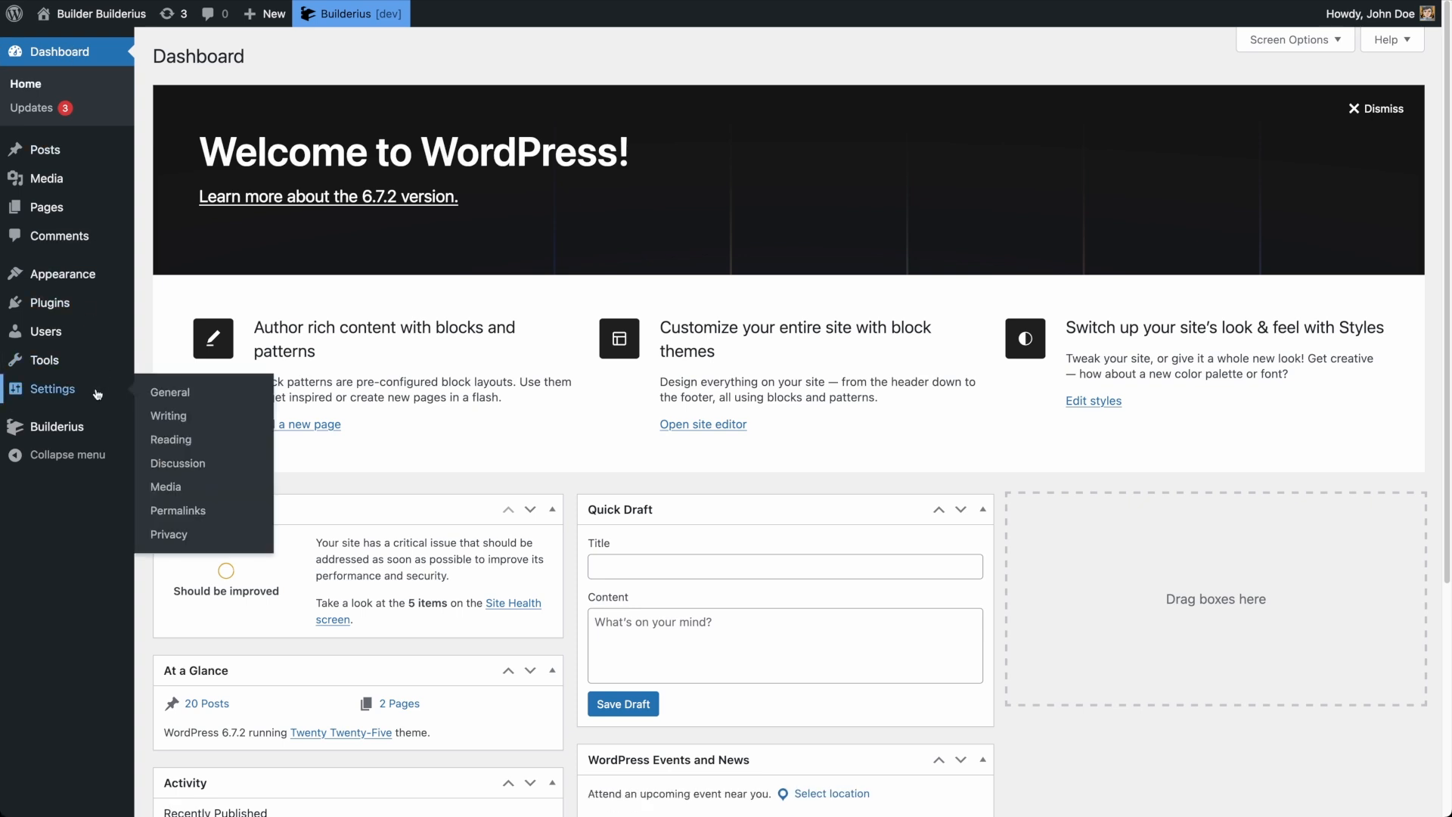
mouse_move(61, 430)
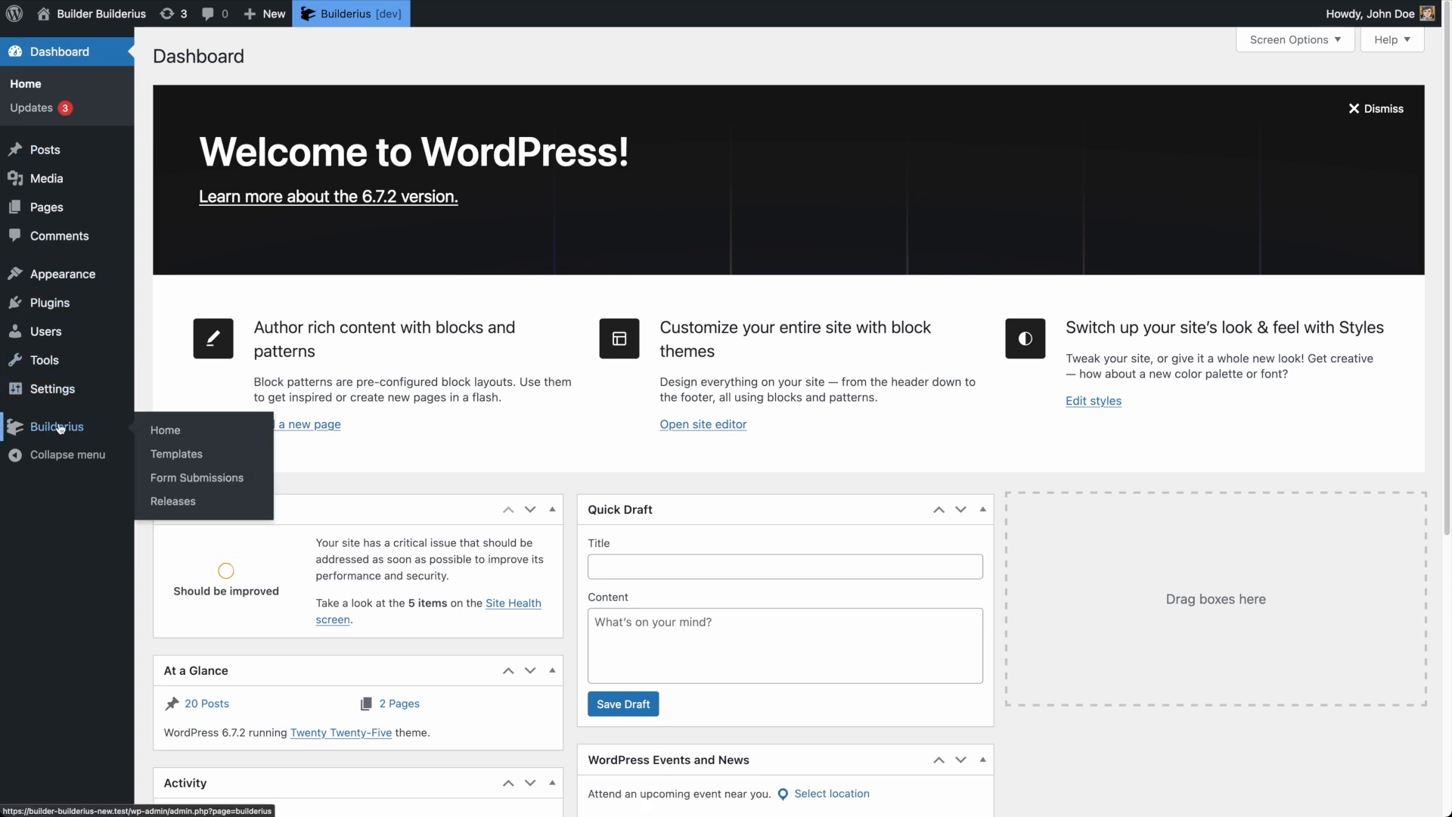
click(203, 480)
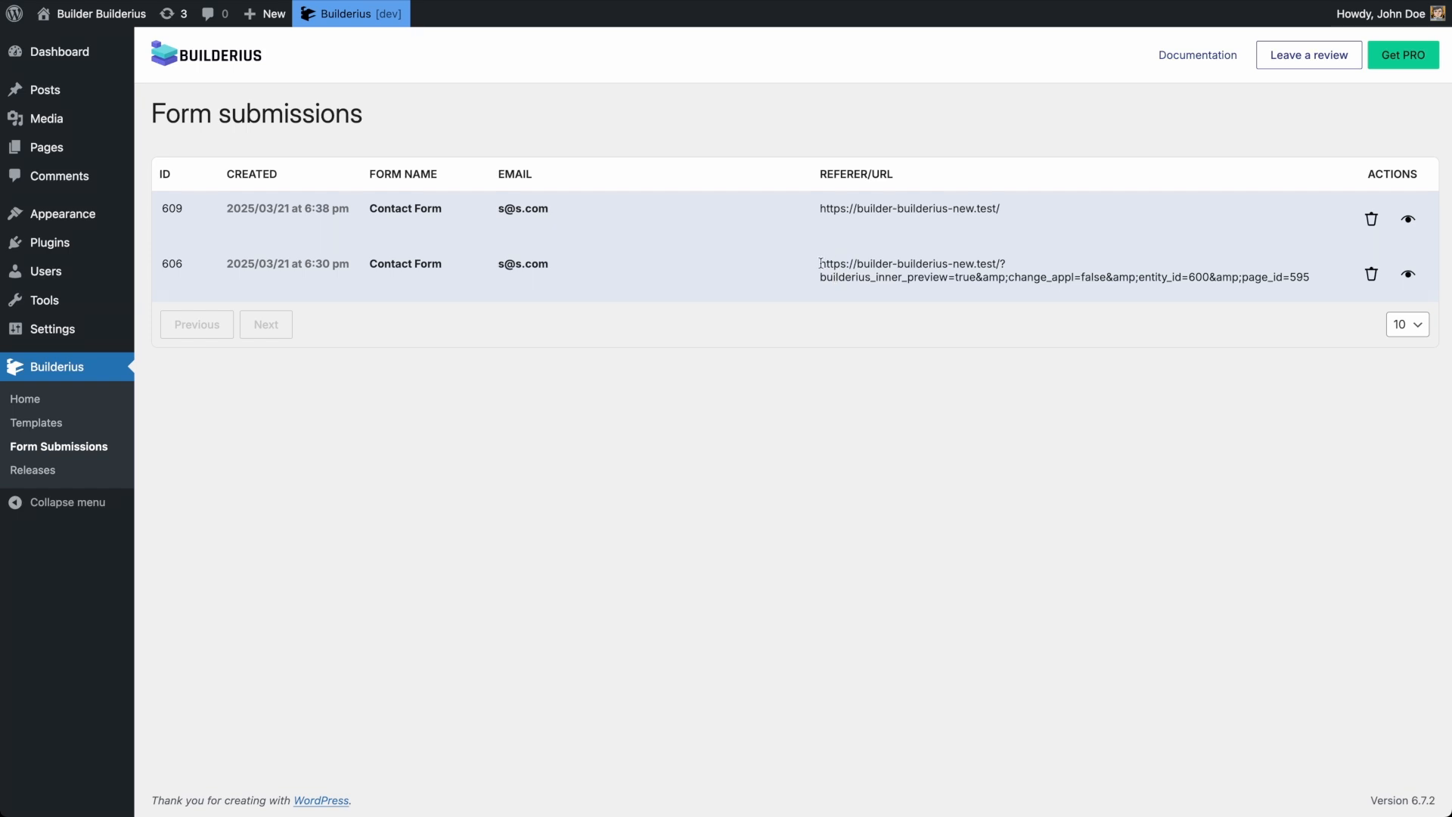
Step: Examine the older Contact Form submission's referrer URL and its submitted details, closing the details when done
drag(821, 264, 1110, 272)
click(1178, 290)
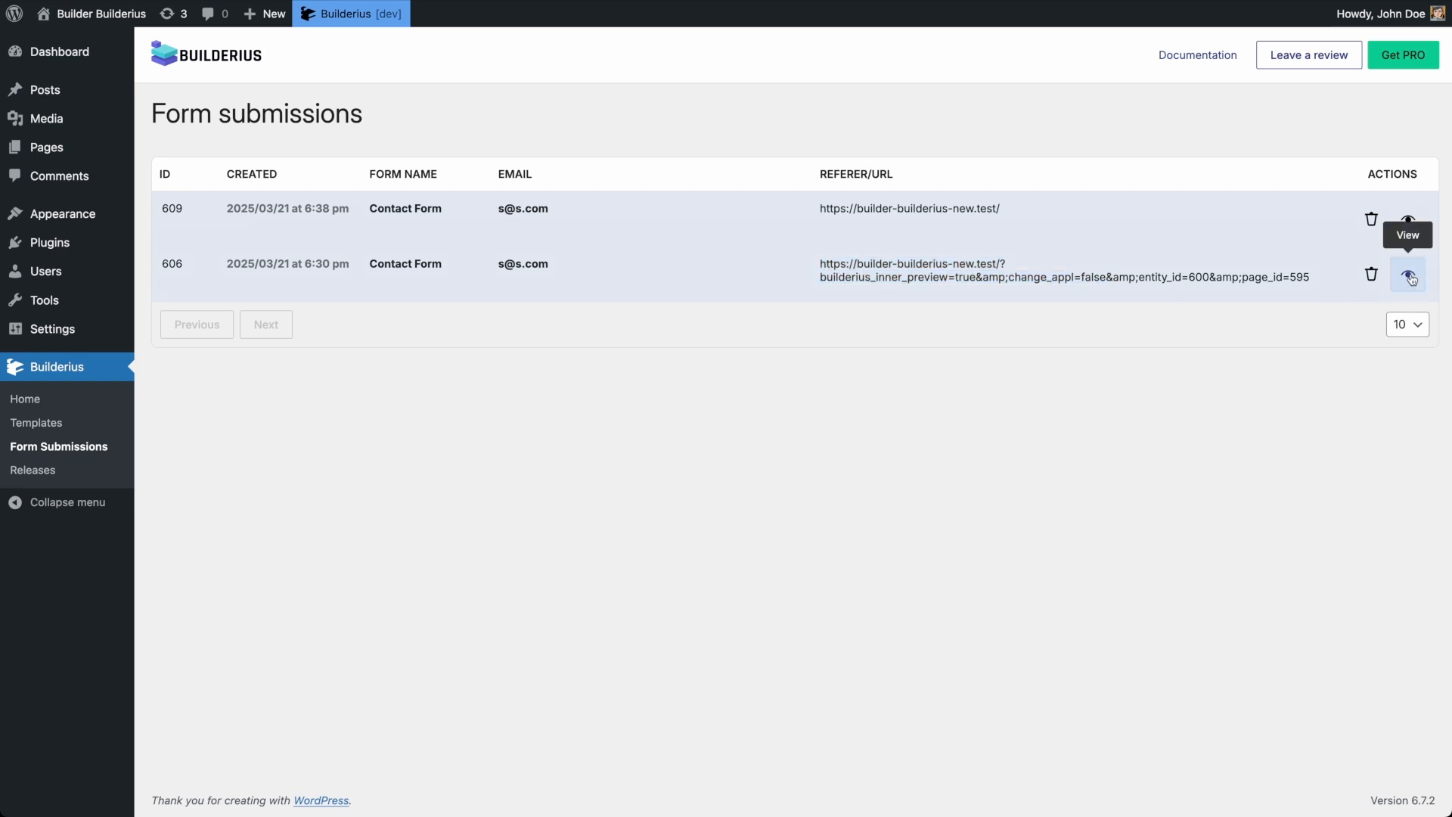
click(1408, 277)
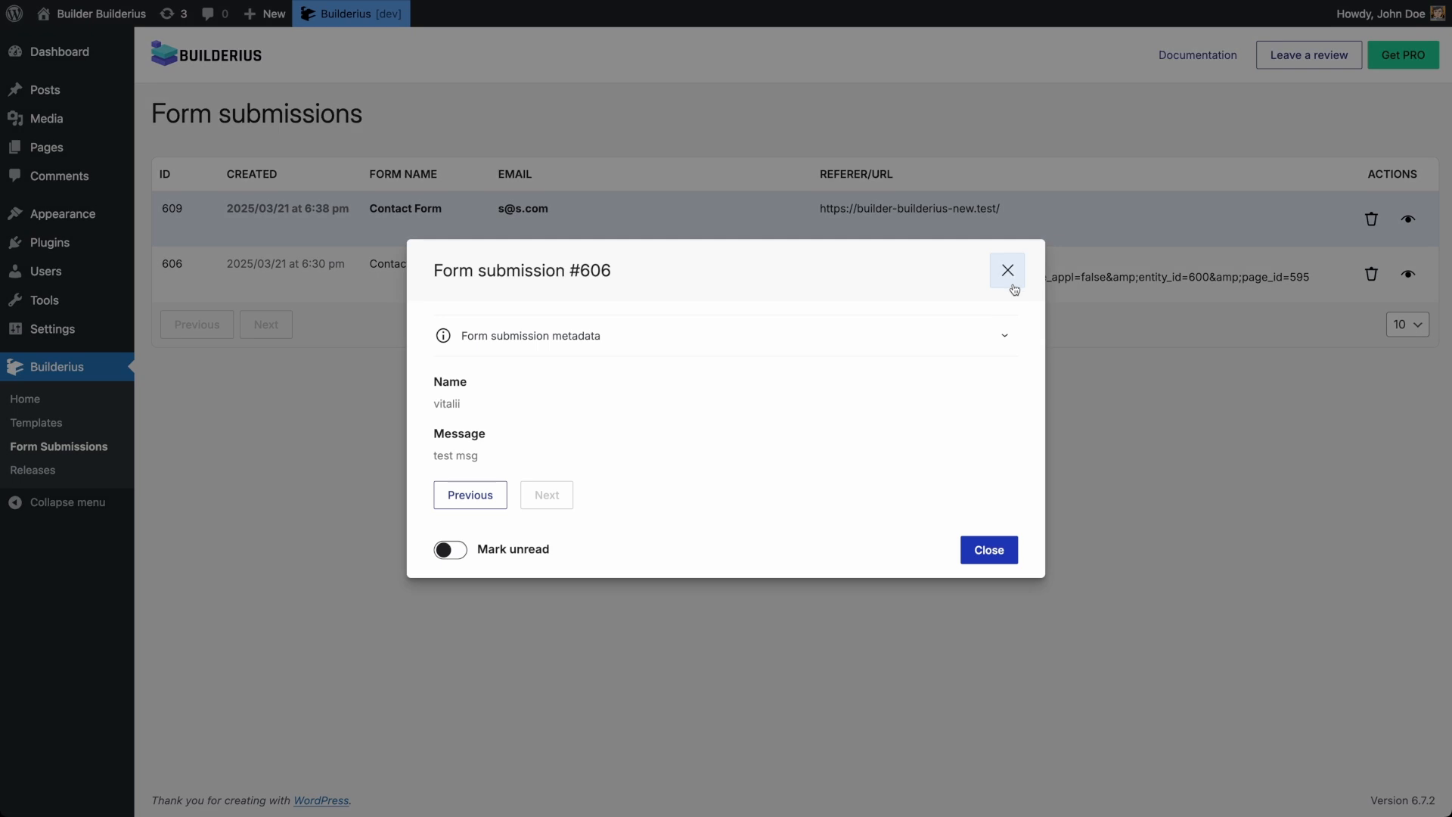
click(1009, 272)
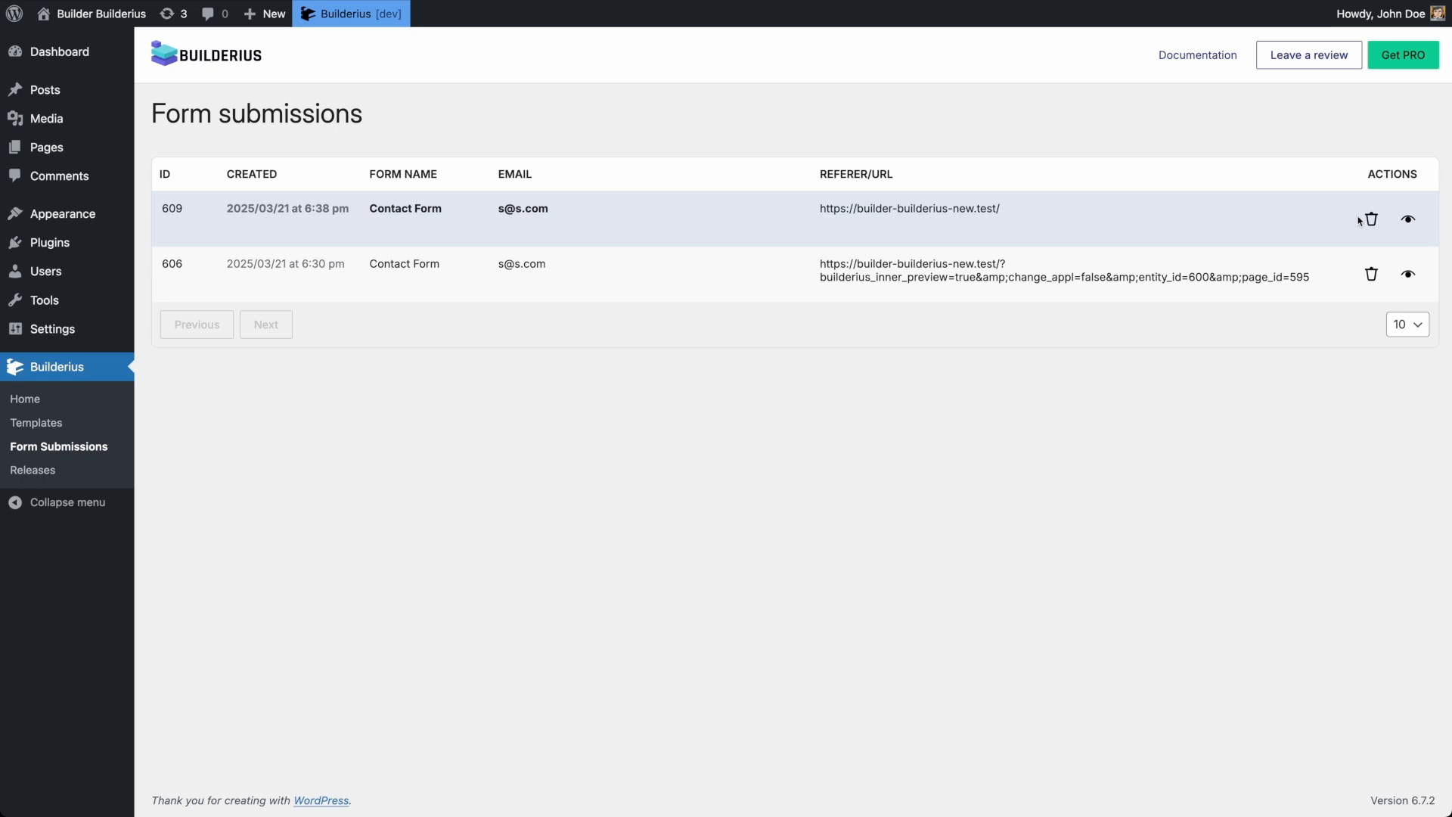
Step: View the details of the newest Contact Form submission, including its form submission metadata
click(1408, 219)
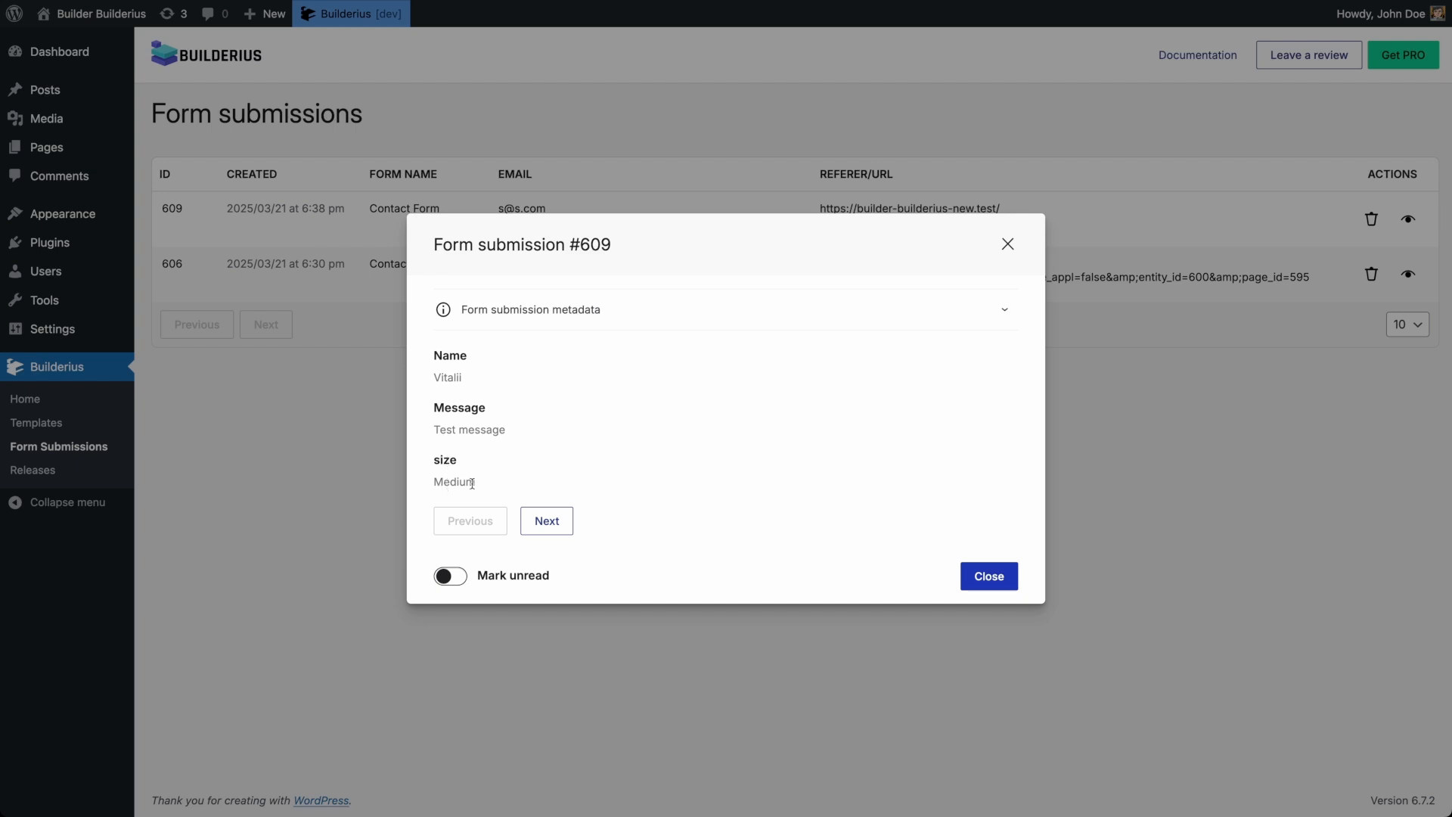
click(587, 310)
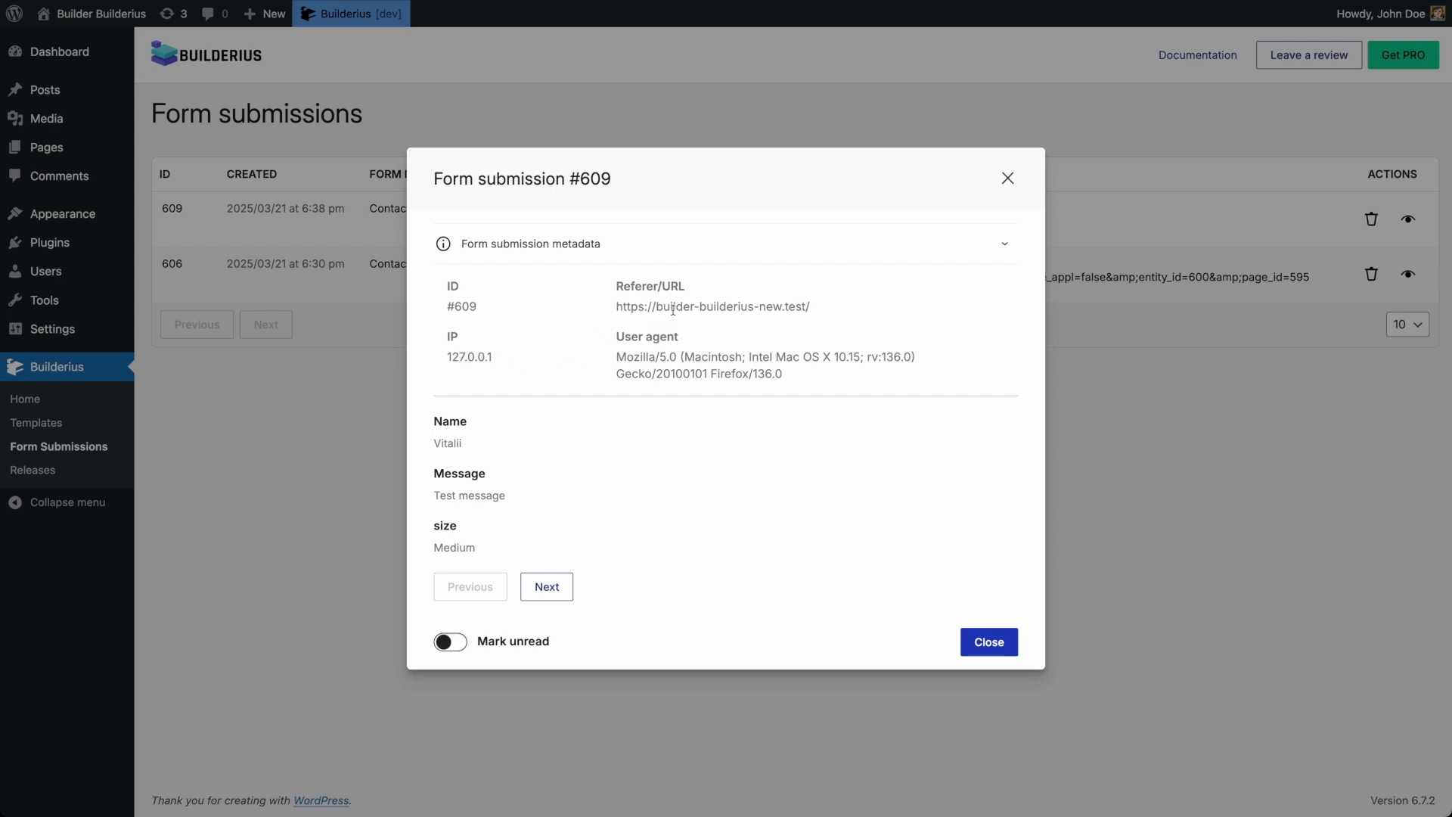
click(847, 243)
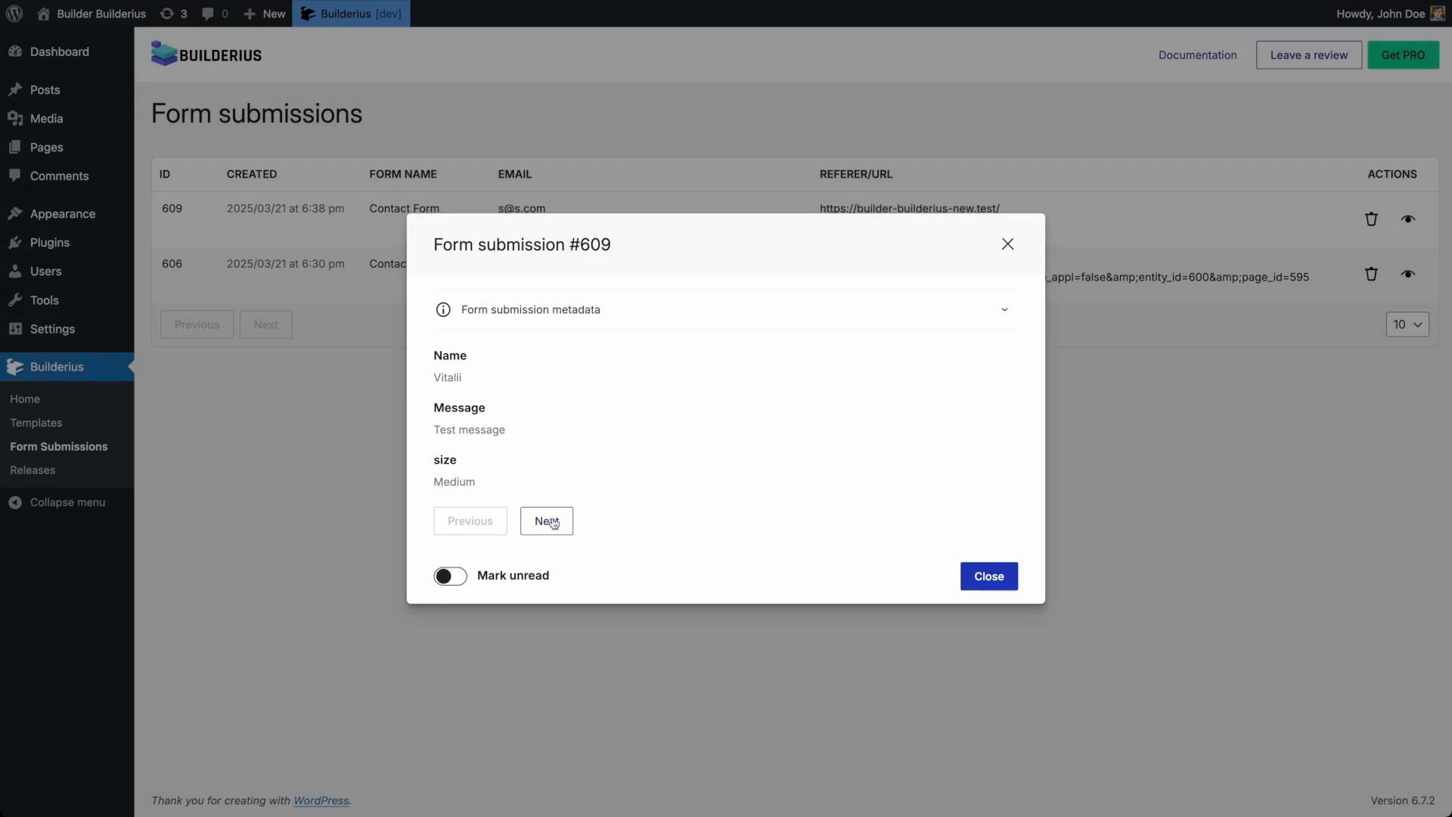
Step: Browse to the older submission and back, mark the newest submission as unread and close its details
click(546, 523)
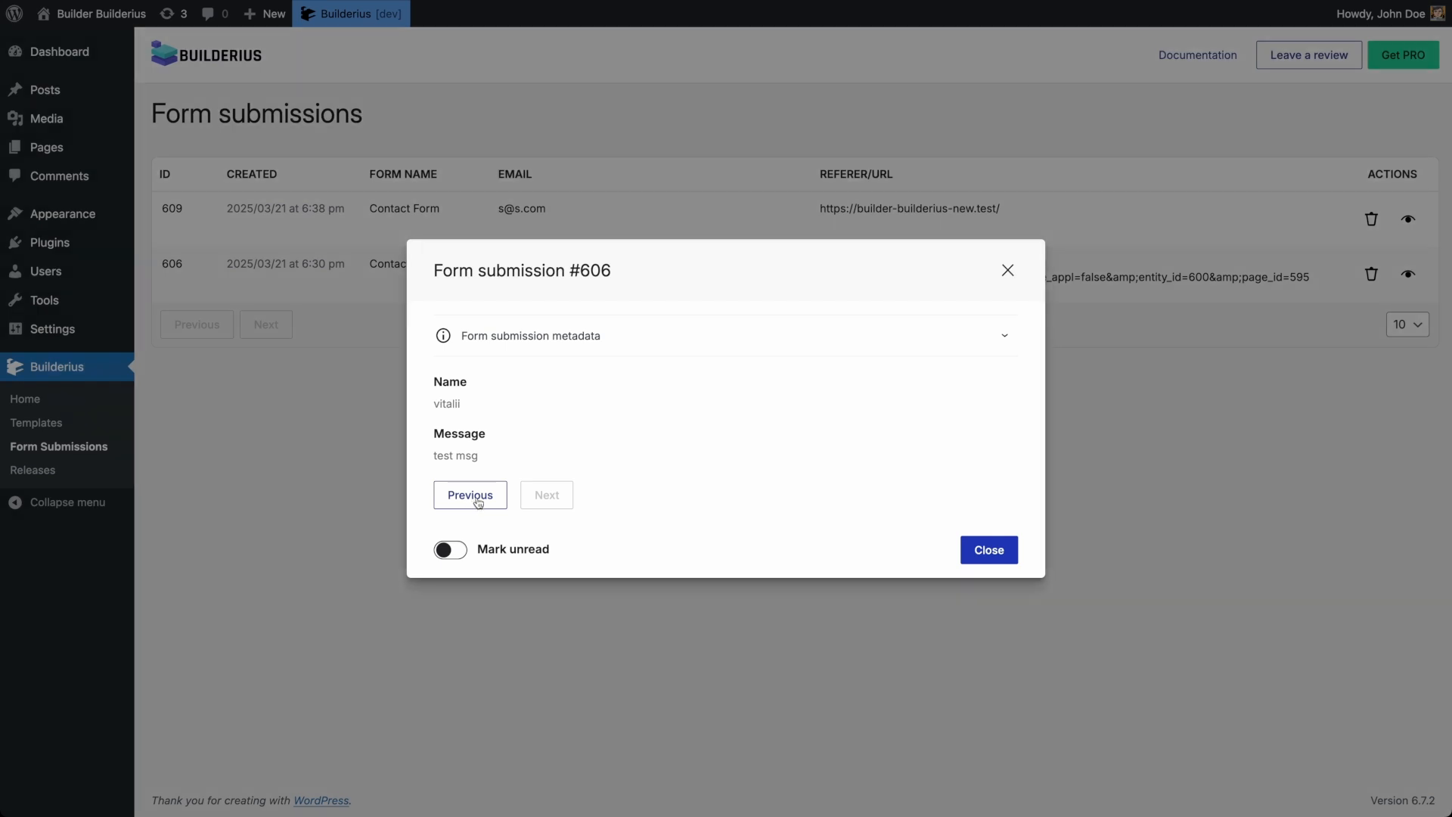
click(478, 501)
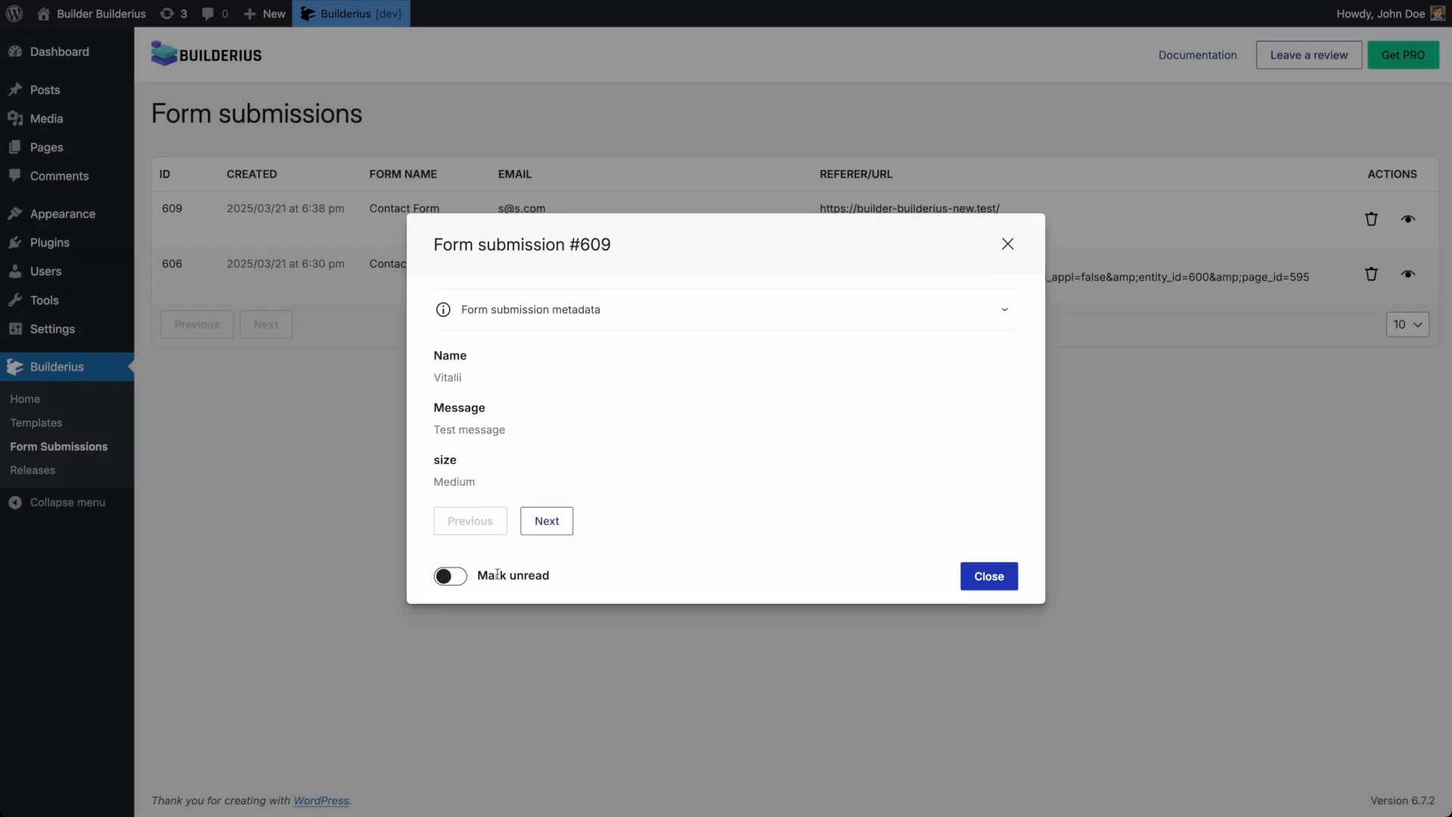
click(460, 578)
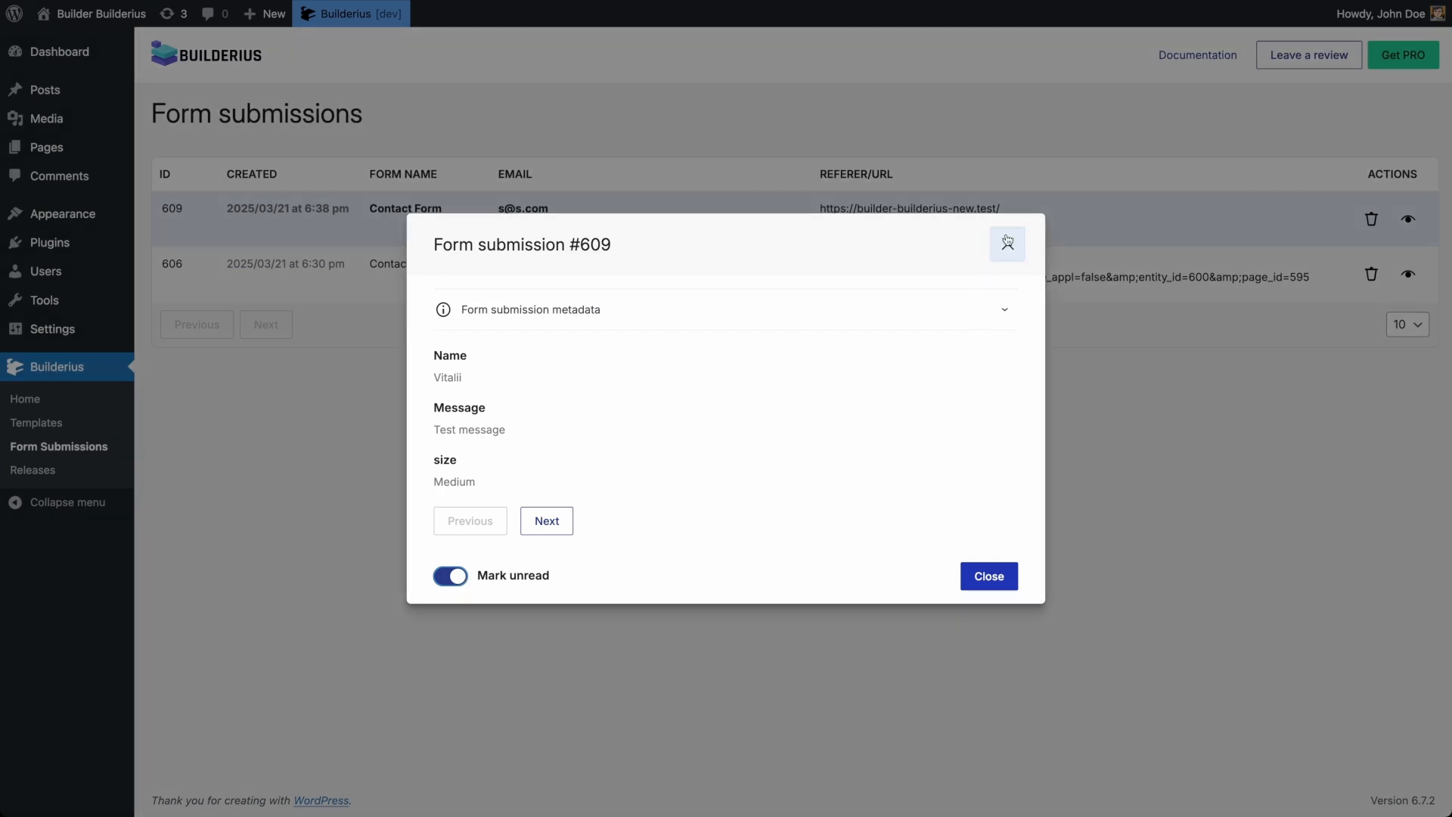
click(1006, 245)
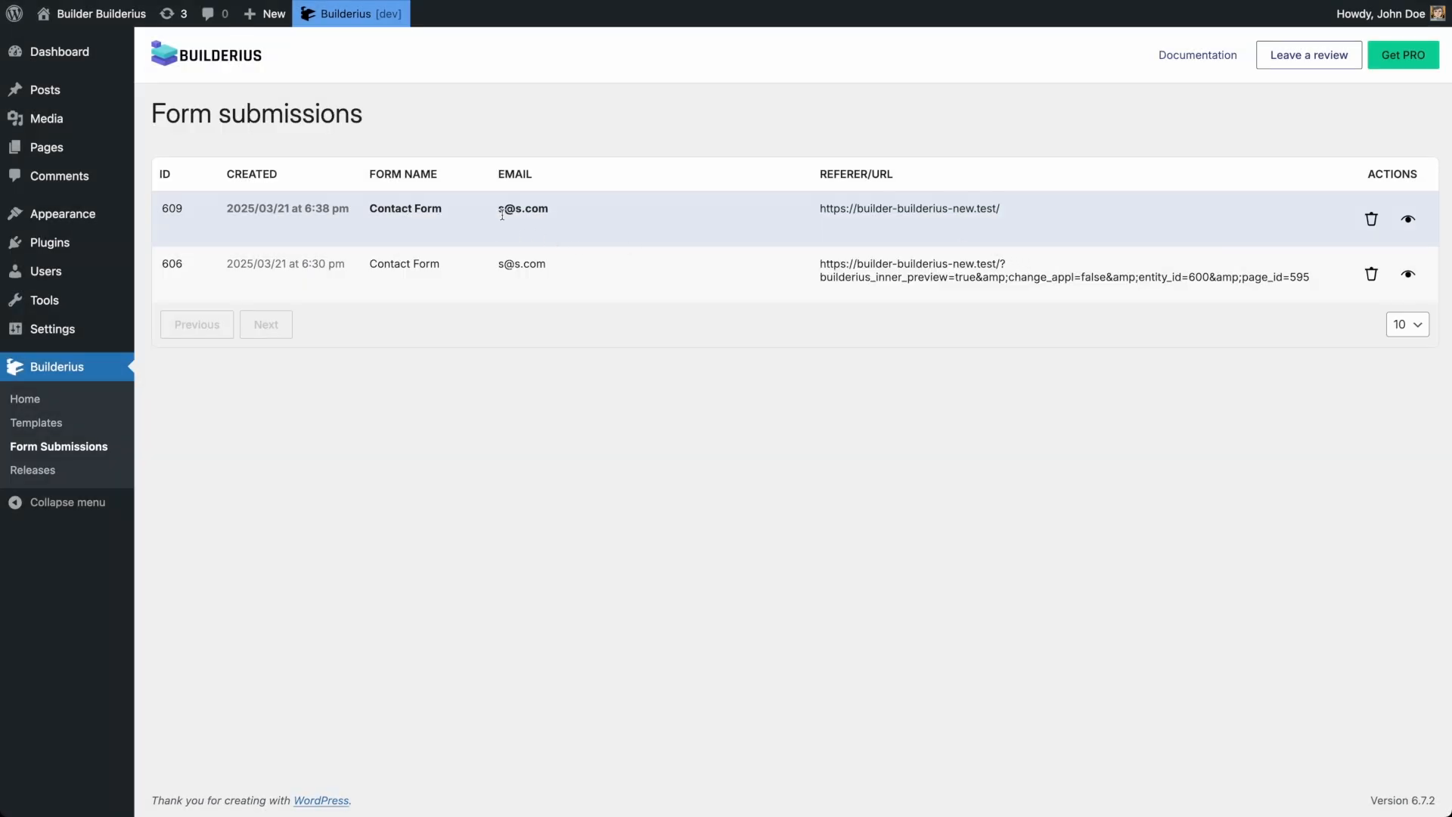